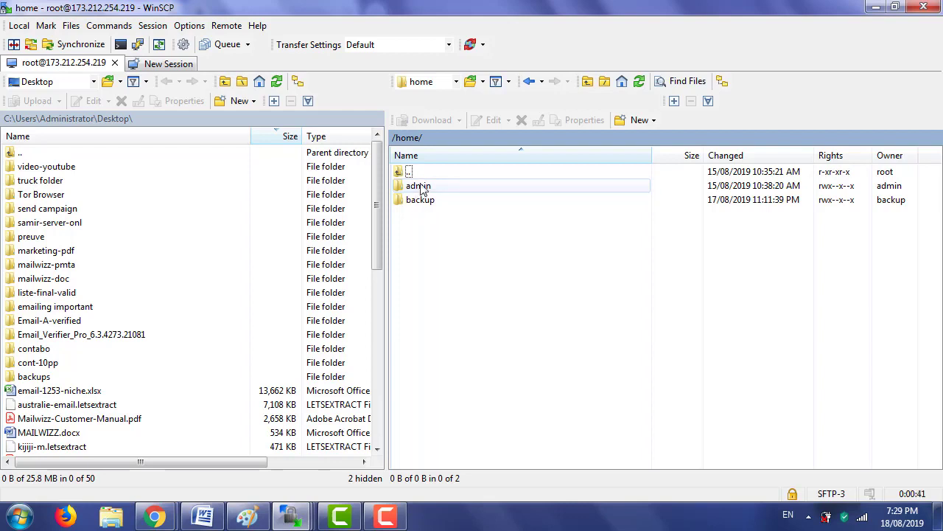
- Open the remote folder /home/admin/web/makemoneyfaster.tk/public_html/mail on the server
{"action": "double_click", "coordinate": [418, 187]}
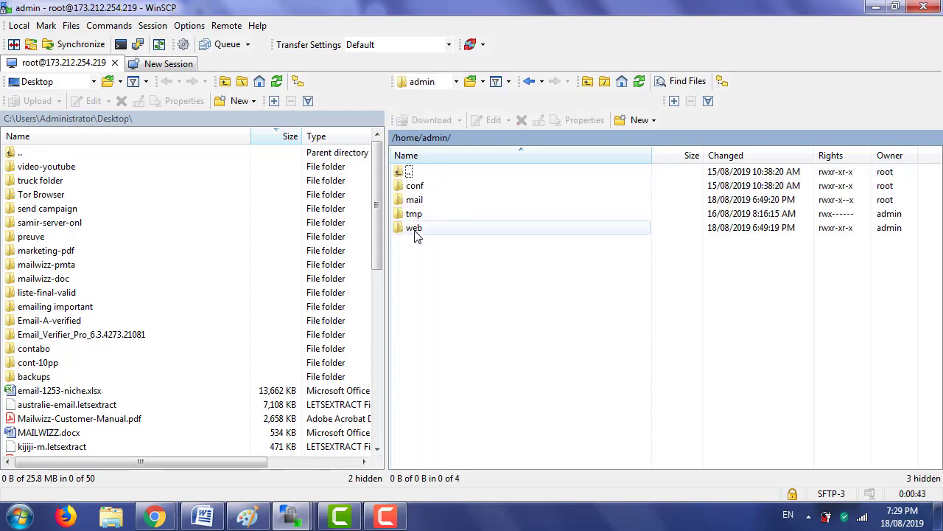
{"action": "double_click", "coordinate": [413, 230]}
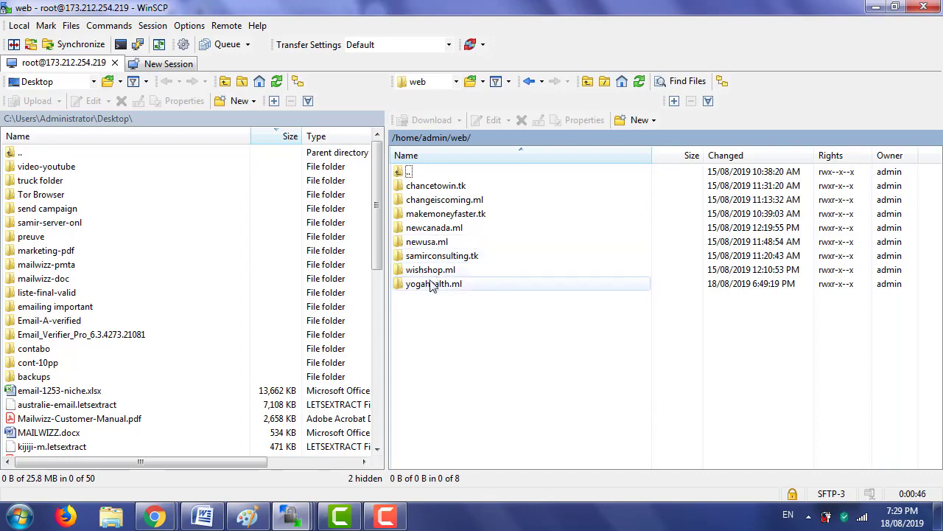
{"action": "left_click", "coordinate": [430, 218]}
{"action": "double_click", "coordinate": [430, 220]}
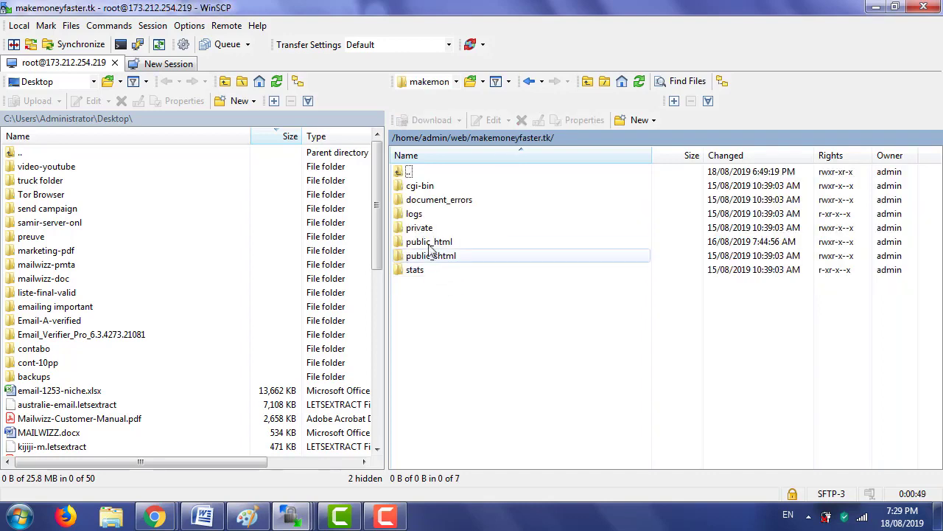
{"action": "double_click", "coordinate": [423, 244]}
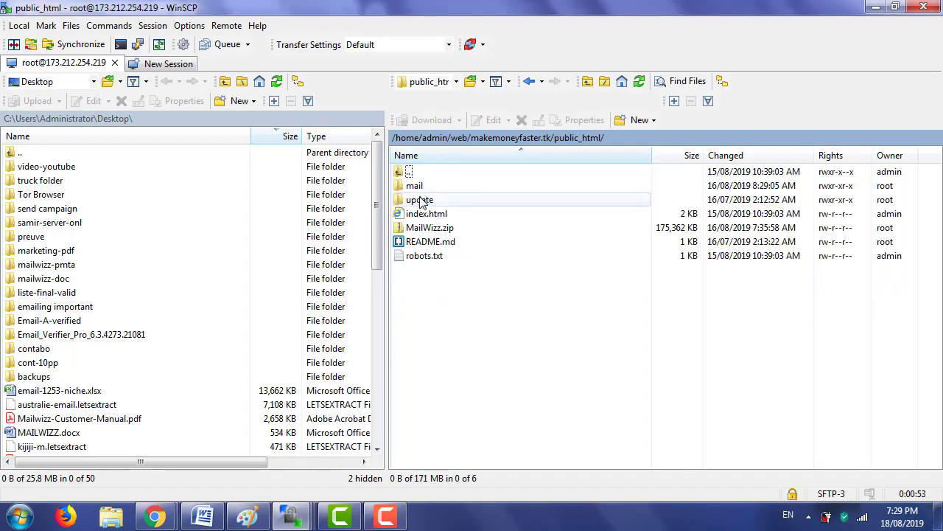
{"action": "double_click", "coordinate": [417, 189]}
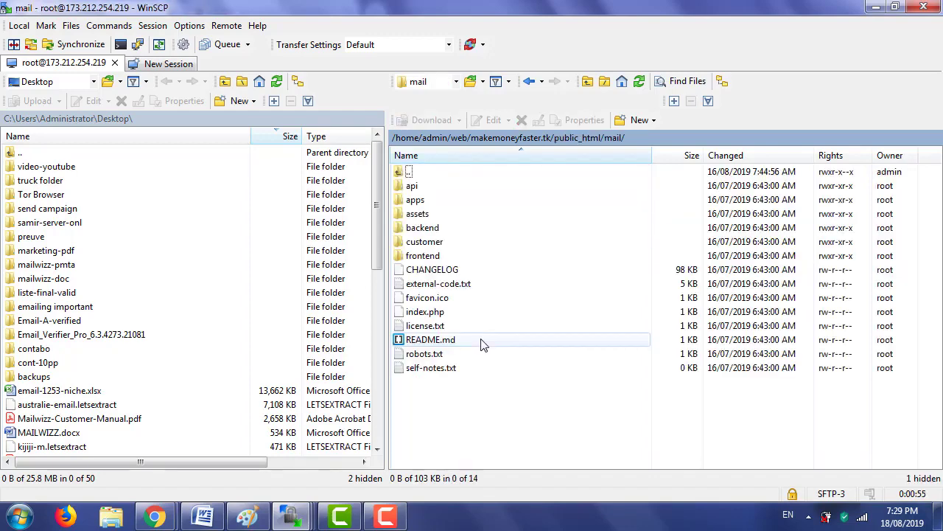
- Check the contents of the api folder inside mail, and select index.php in the frontend folder
{"action": "left_click", "coordinate": [420, 227]}
{"action": "left_click", "coordinate": [424, 241]}
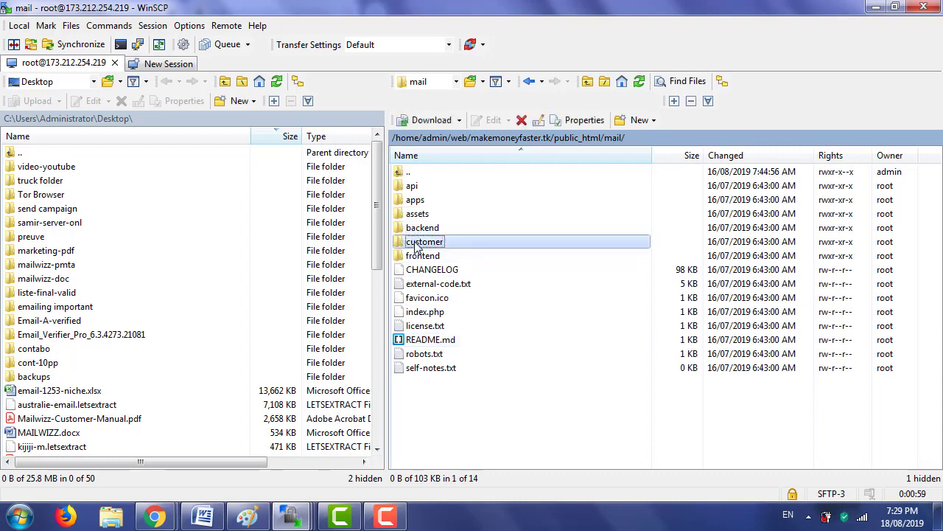
{"action": "left_click", "coordinate": [418, 258]}
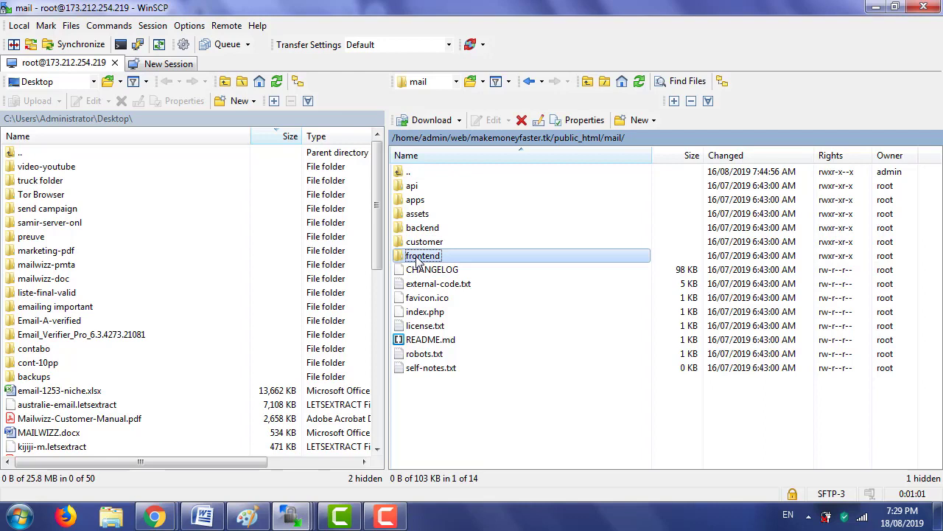
{"action": "double_click", "coordinate": [411, 185]}
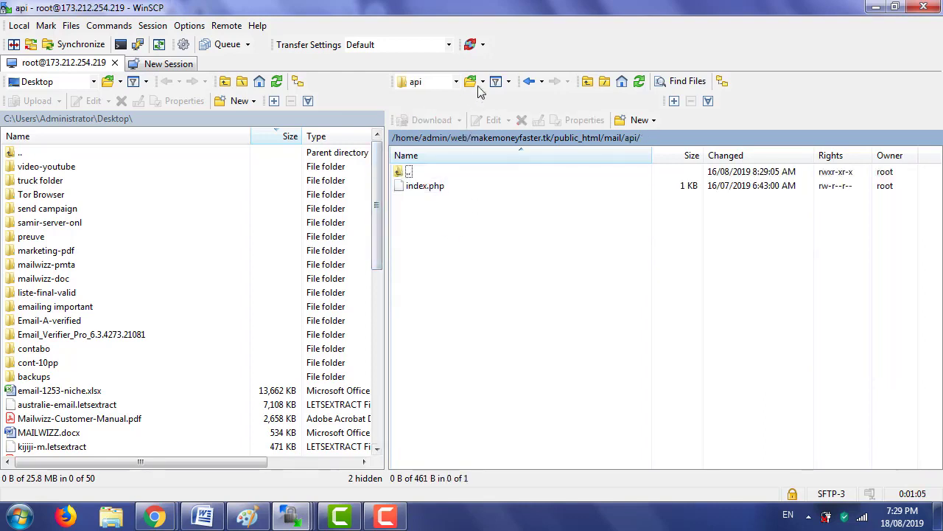
{"action": "left_click", "coordinate": [527, 82]}
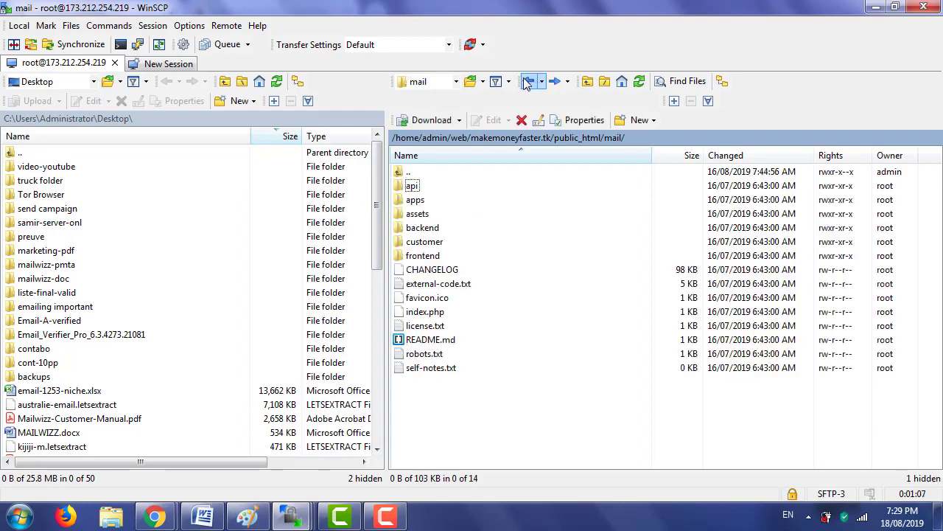
{"action": "double_click", "coordinate": [419, 256]}
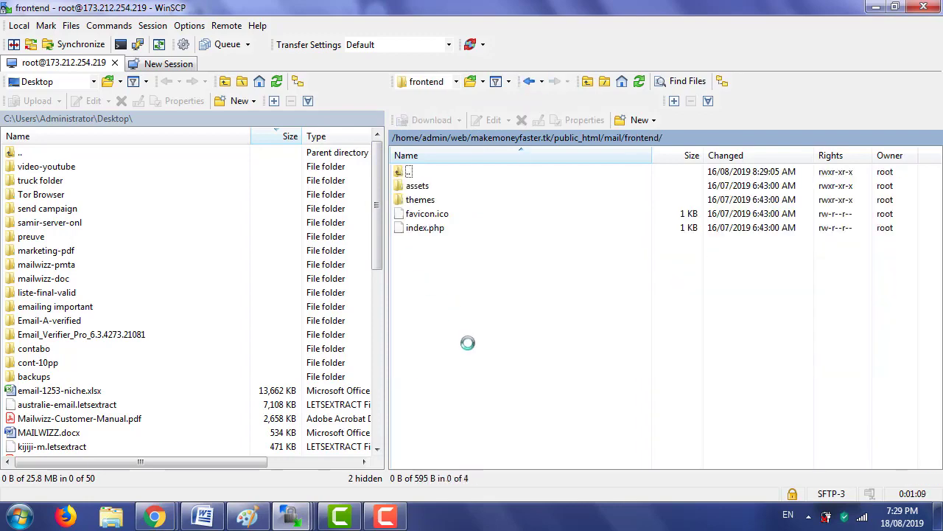
{"action": "left_click", "coordinate": [419, 233]}
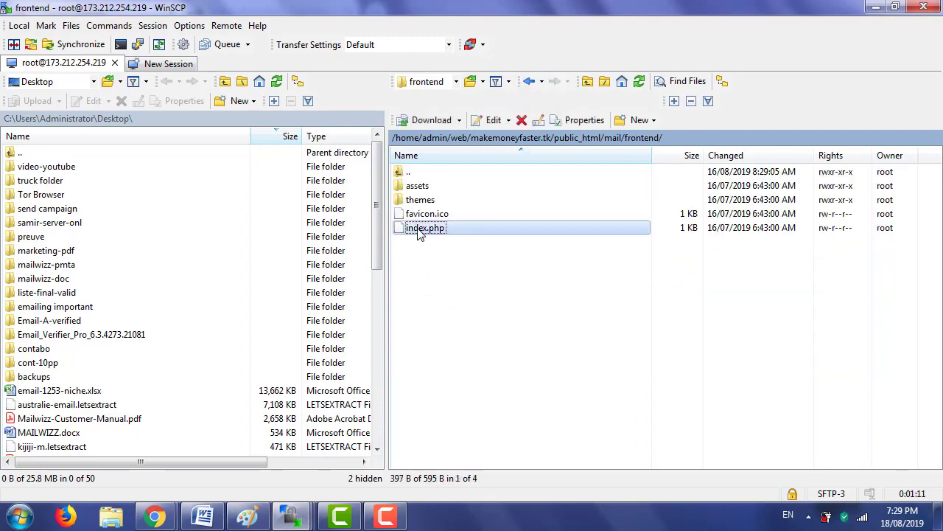
- Switch to Chrome and load makemoneyfaster.tk/mail in a new tab, copying the address from the MailWizz settings page
{"action": "mouse_move", "coordinate": [154, 516]}
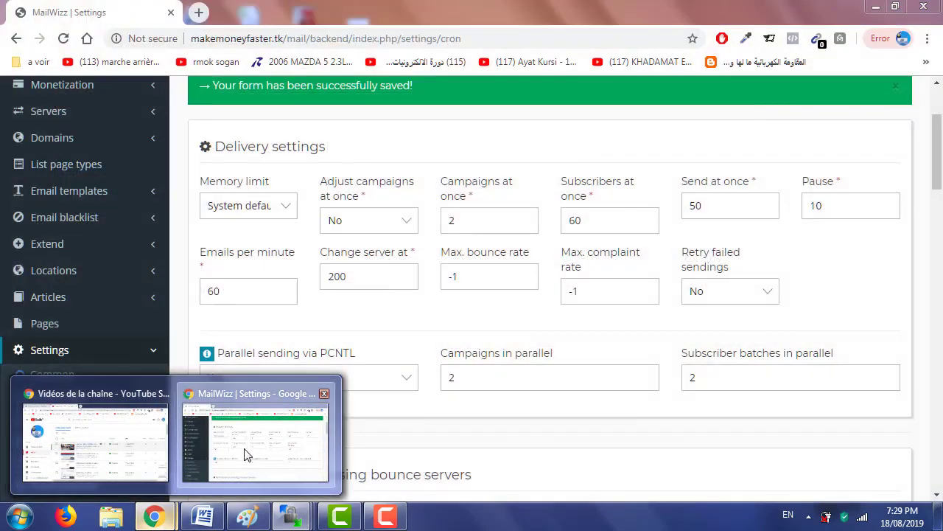
{"action": "left_click", "coordinate": [243, 449]}
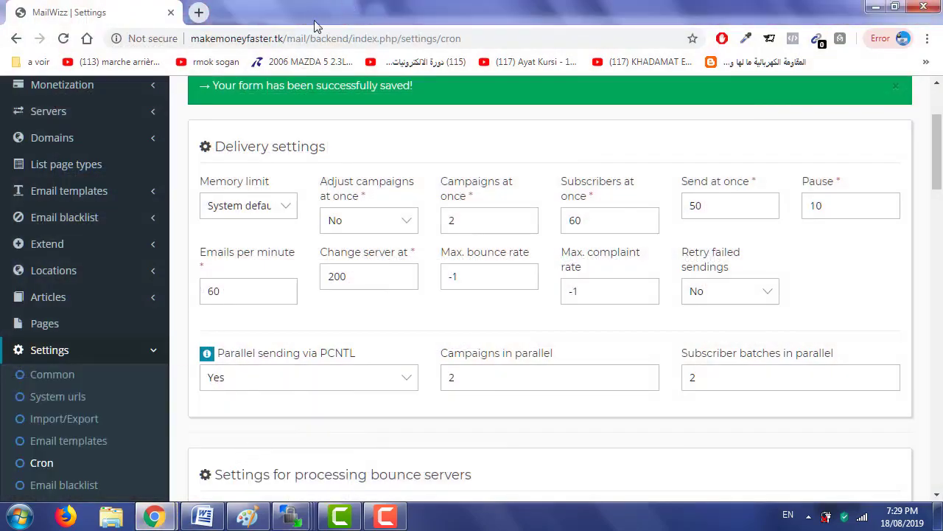
{"action": "left_click", "coordinate": [198, 13]}
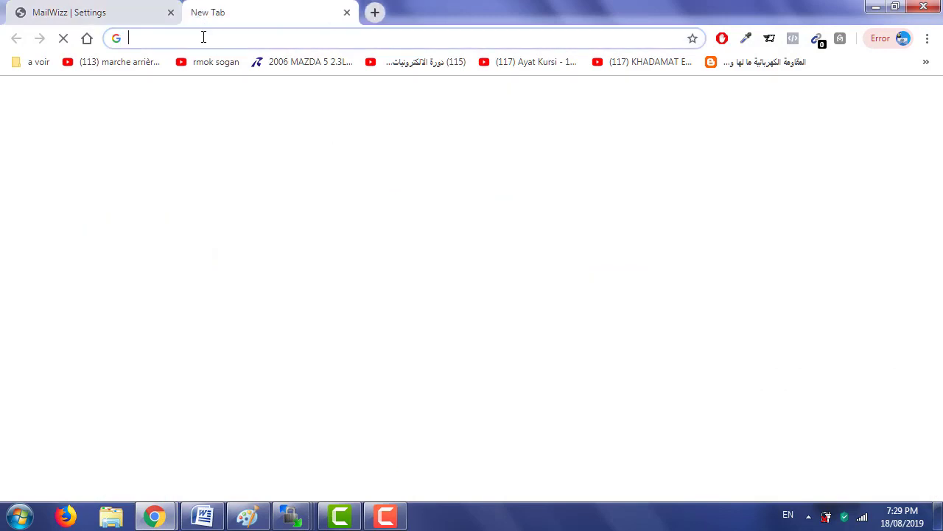
{"action": "left_click", "coordinate": [103, 12]}
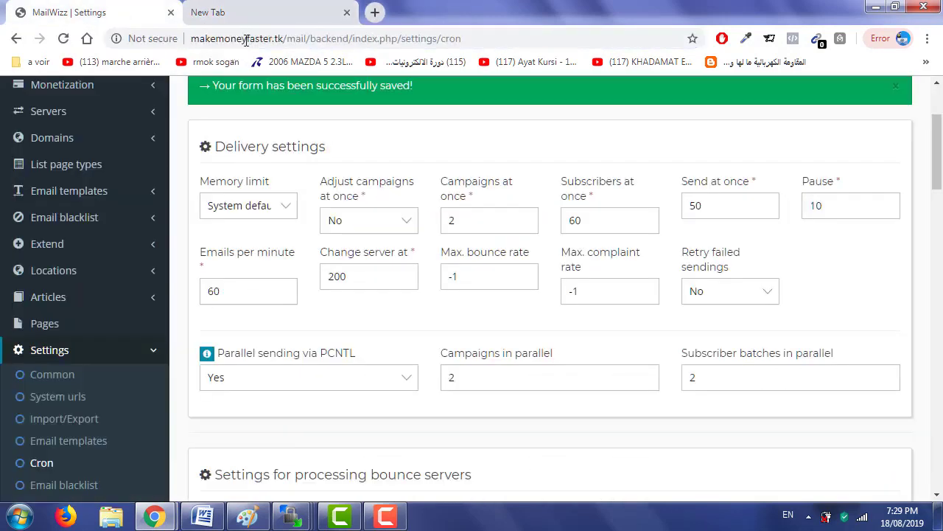
{"action": "left_click_drag", "start_coordinate": [310, 38], "coordinate": [195, 46]}
{"action": "key", "text": "ctrl+c"}
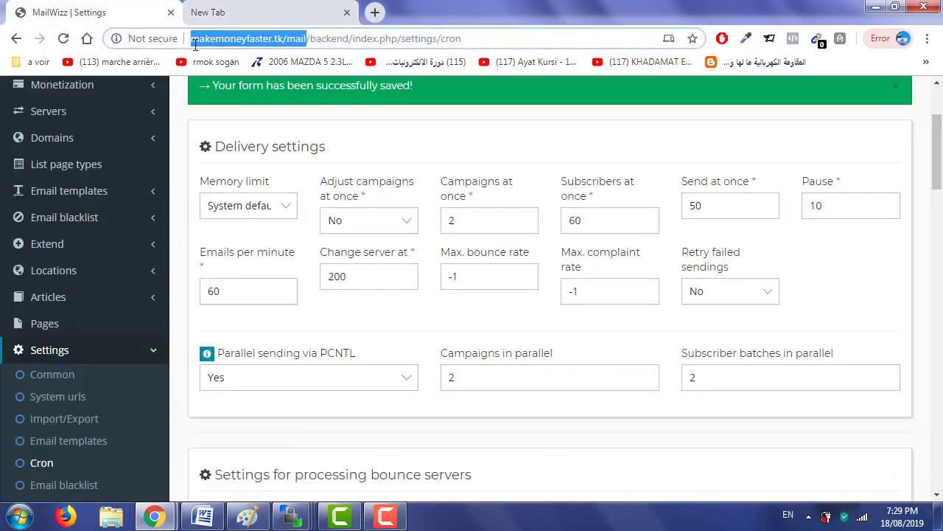
{"action": "left_click", "coordinate": [302, 13]}
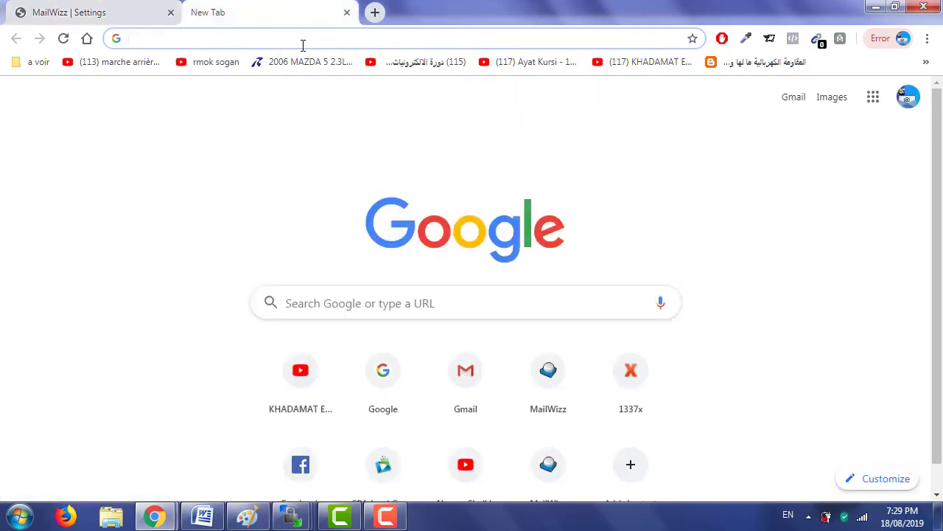
{"action": "key", "text": "ctrl+v"}
{"action": "key", "text": "Return"}
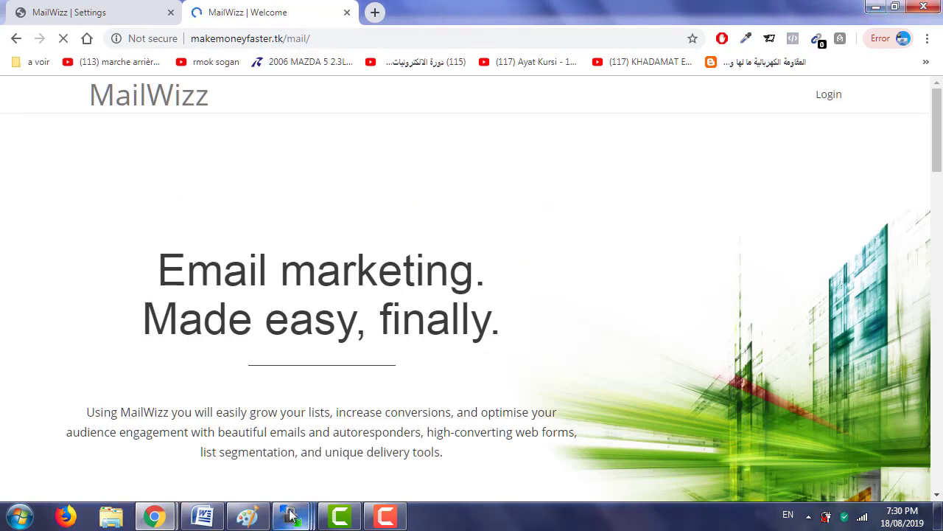
- Switch to WinSCP and rename index.php in the frontend folder to index1.php
{"action": "mouse_move", "coordinate": [290, 514]}
{"action": "left_click", "coordinate": [421, 453]}
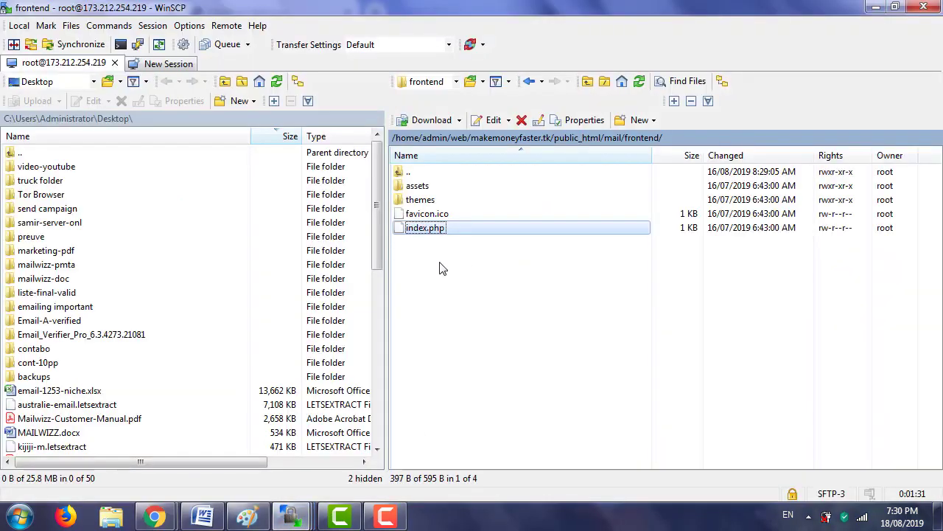
{"action": "left_click", "coordinate": [432, 230]}
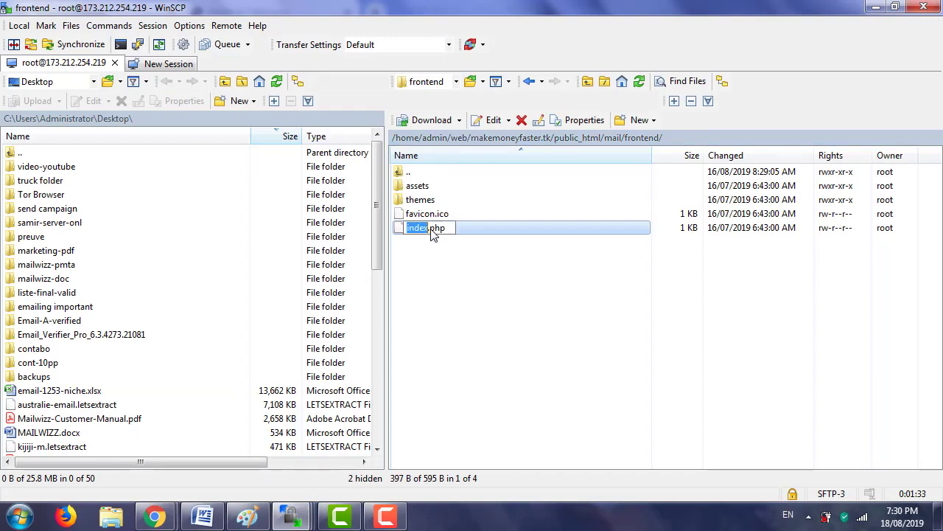
{"action": "type", "text": "1"}
{"action": "left_click", "coordinate": [484, 263]}
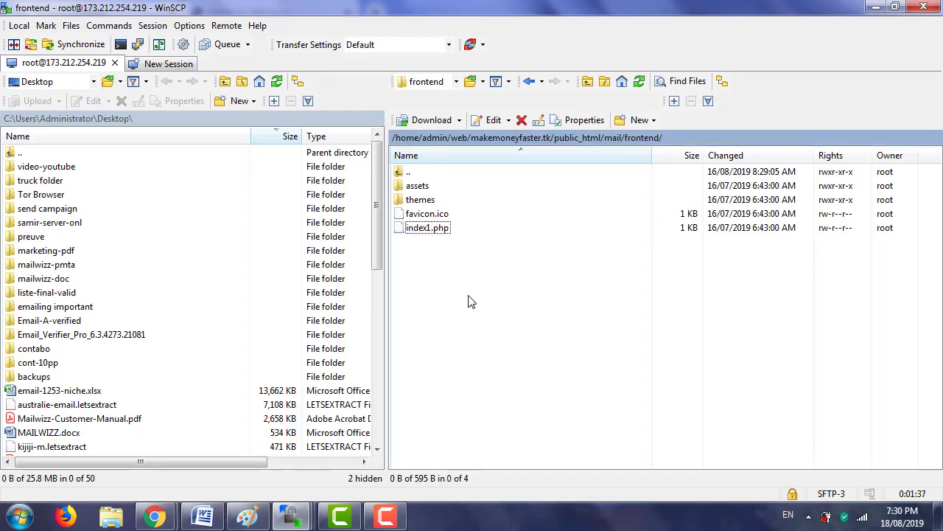
- Switch to Chrome and reload the MailWizz welcome page to check the effect of the renamed index.php
{"action": "left_click", "coordinate": [154, 515]}
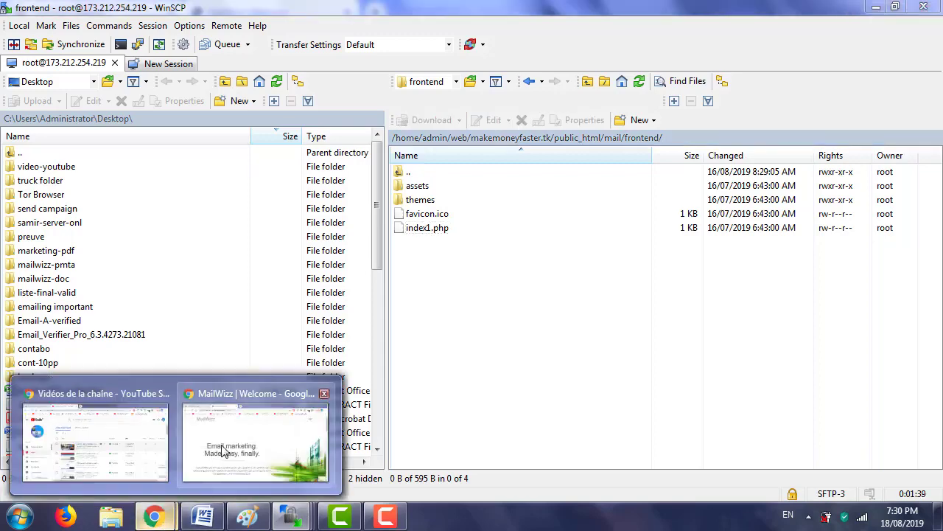
{"action": "left_click", "coordinate": [210, 405]}
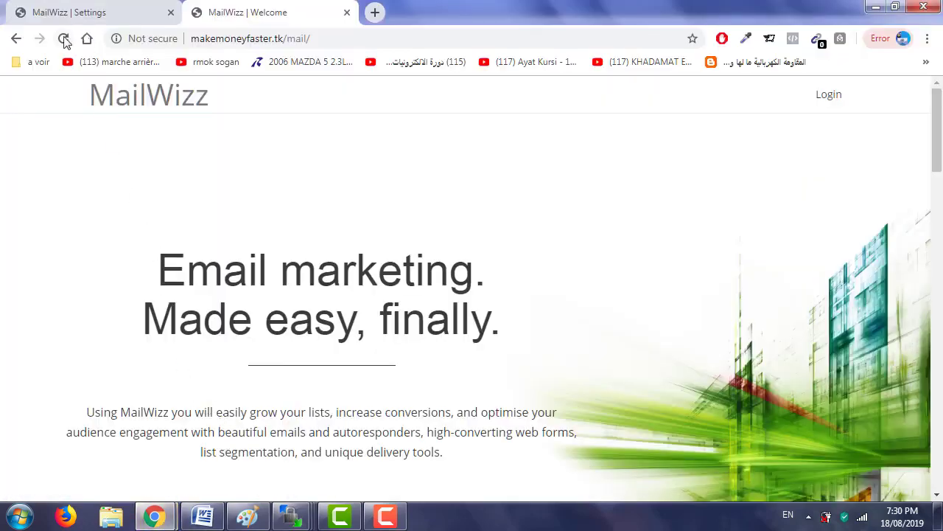
{"action": "left_click", "coordinate": [64, 39]}
{"action": "mouse_move", "coordinate": [154, 516]}
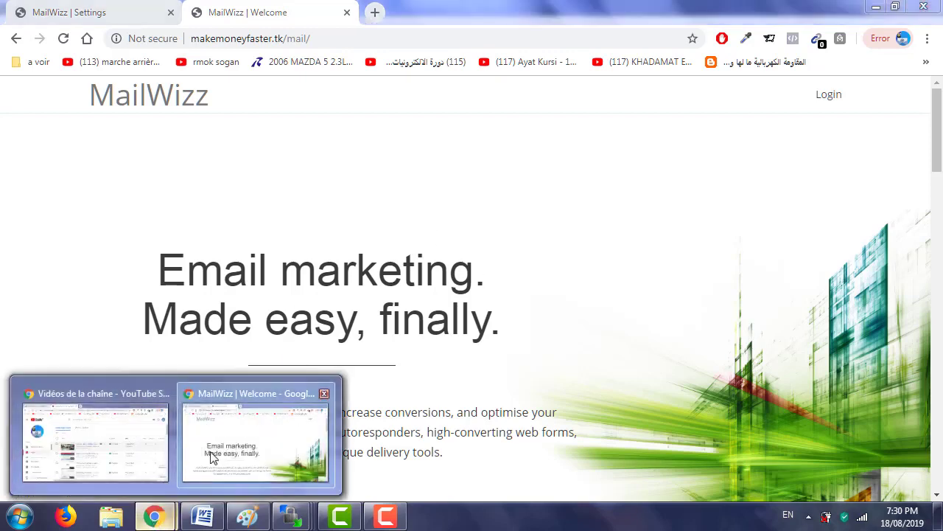
- Switch to WinSCP and rename index.html in the frontend's themes folder to index1.html
{"action": "mouse_move", "coordinate": [291, 515]}
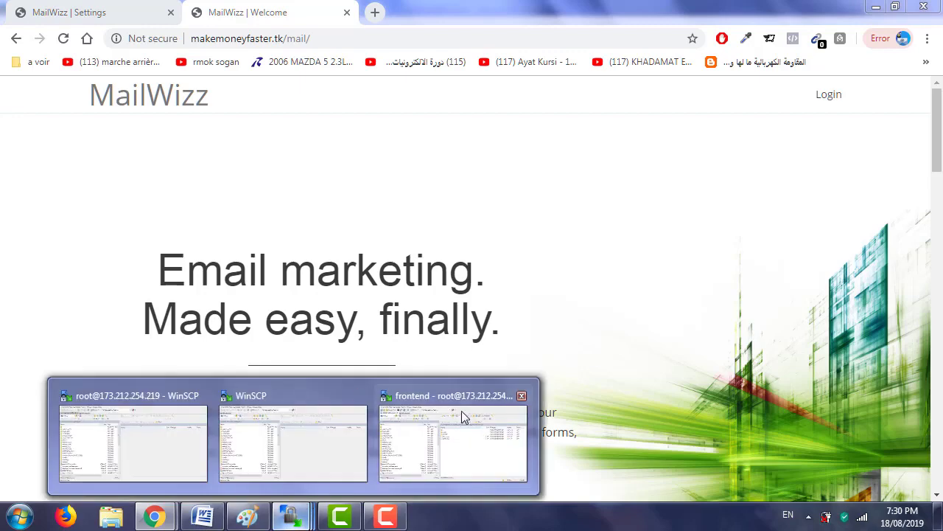
{"action": "left_click", "coordinate": [462, 410]}
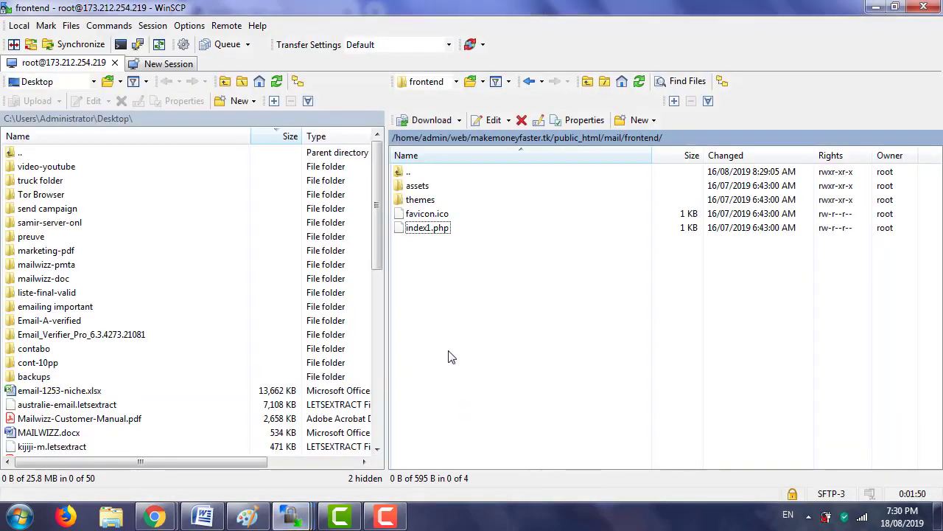
{"action": "double_click", "coordinate": [418, 200]}
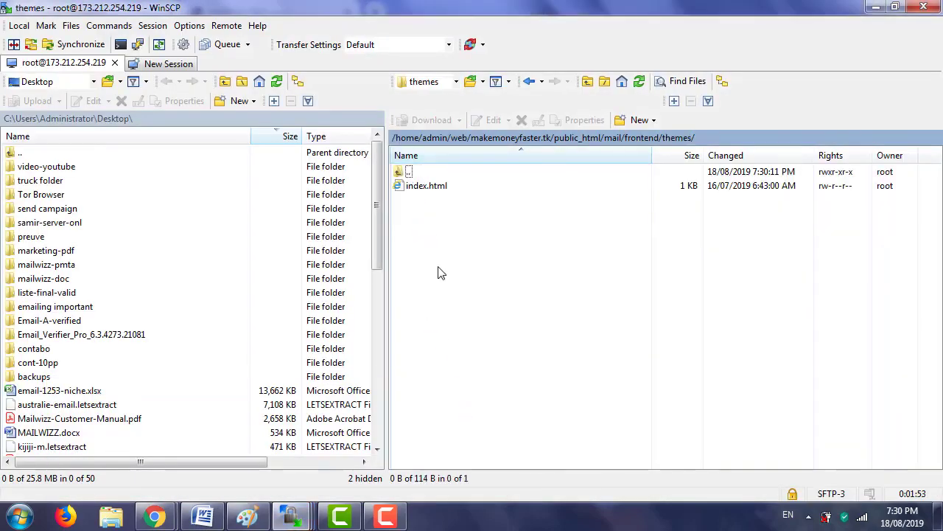
{"action": "left_click", "coordinate": [424, 188]}
{"action": "left_click", "coordinate": [417, 186]}
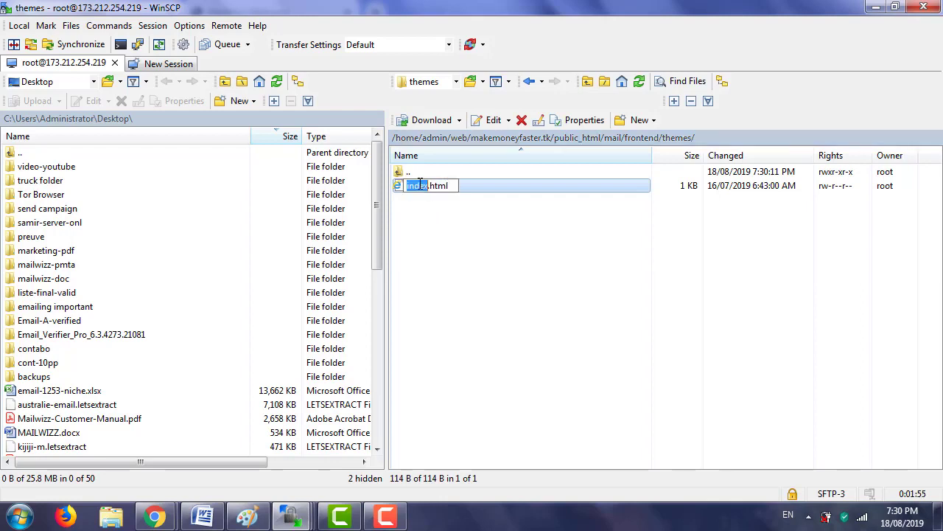
{"action": "left_click", "coordinate": [426, 185]}
{"action": "type", "text": "1"}
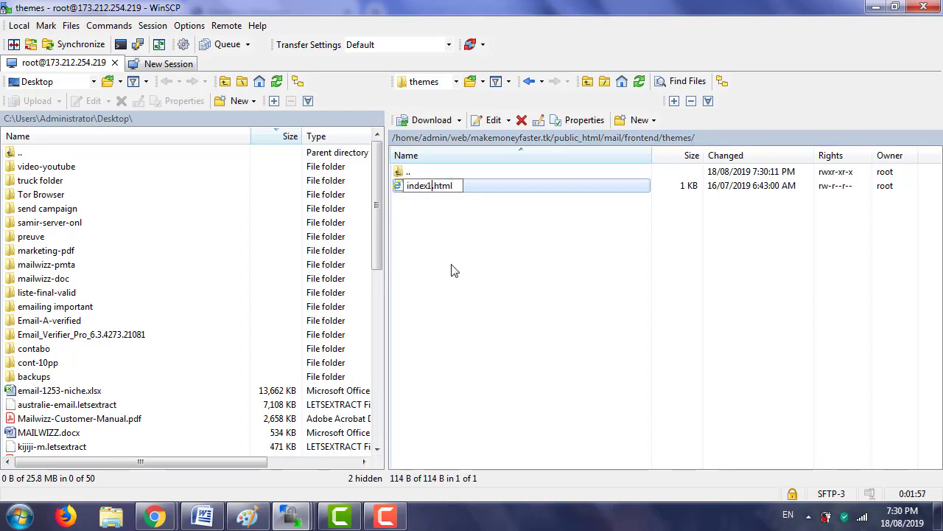
{"action": "key", "text": "Return"}
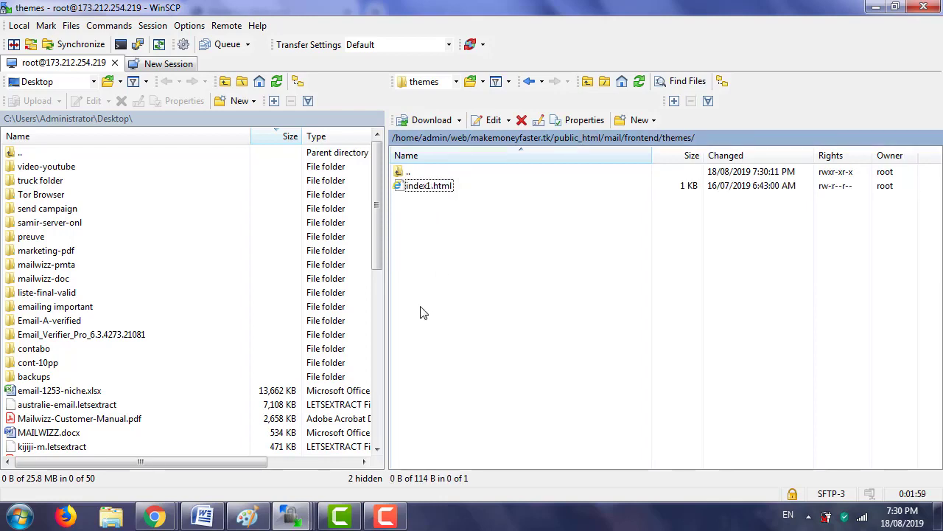
- Switch to Chrome and load makemoneyfaster.tk/mail/ again to check the effect of the renamed index.html
{"action": "left_click", "coordinate": [154, 521]}
{"action": "left_click", "coordinate": [206, 462]}
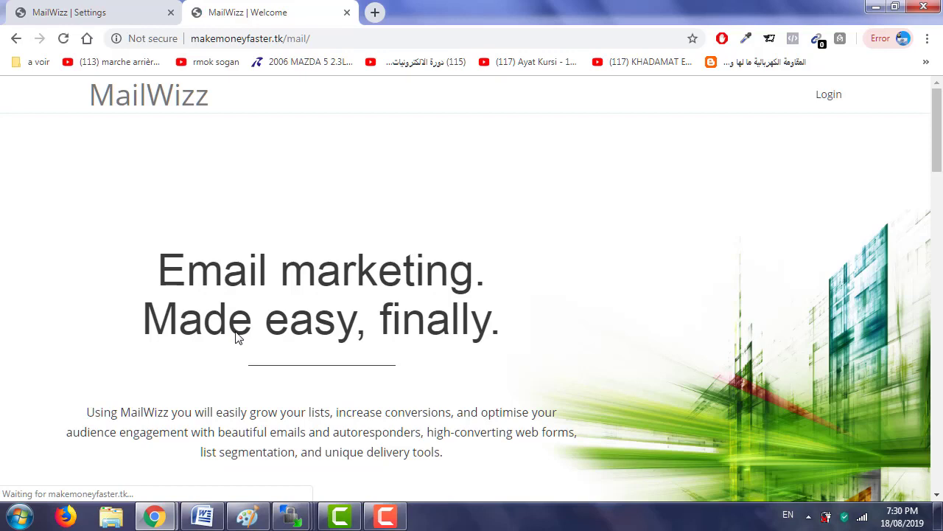
{"action": "left_click", "coordinate": [305, 39]}
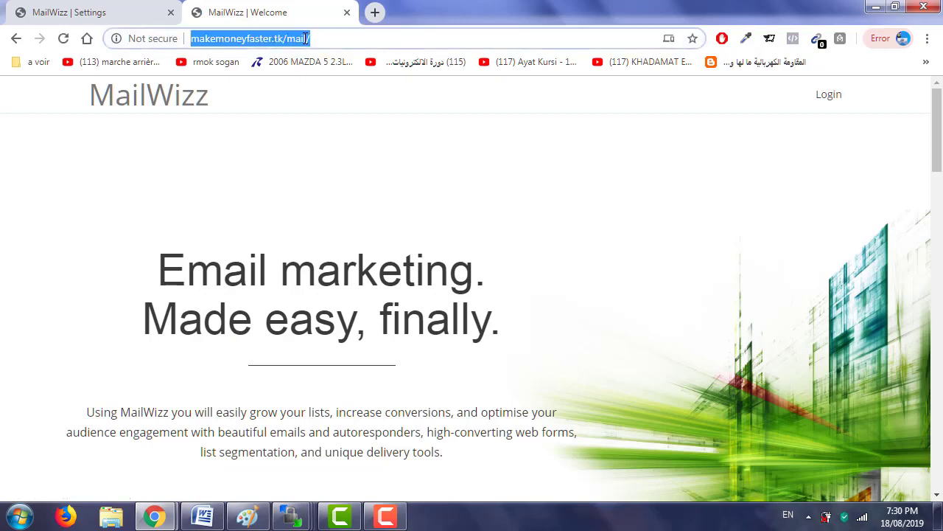
{"action": "left_click", "coordinate": [319, 38]}
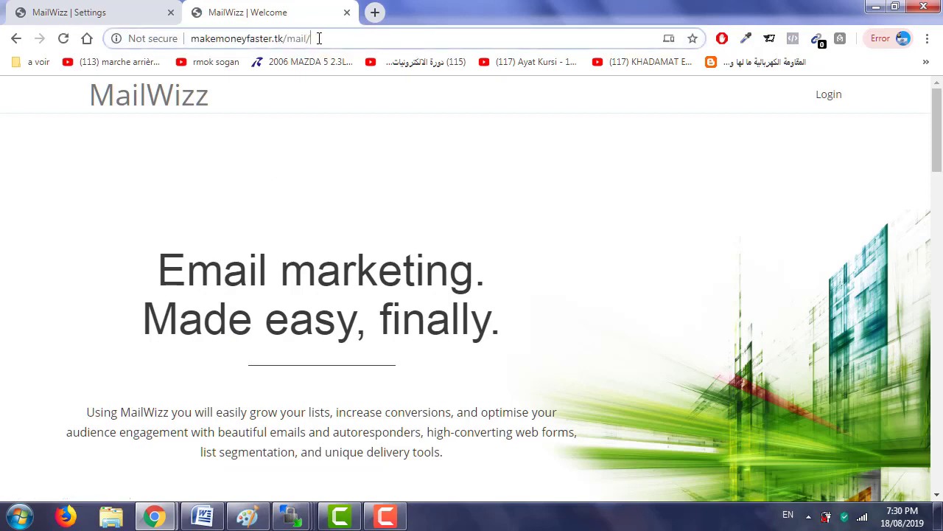
{"action": "mouse_move", "coordinate": [205, 519]}
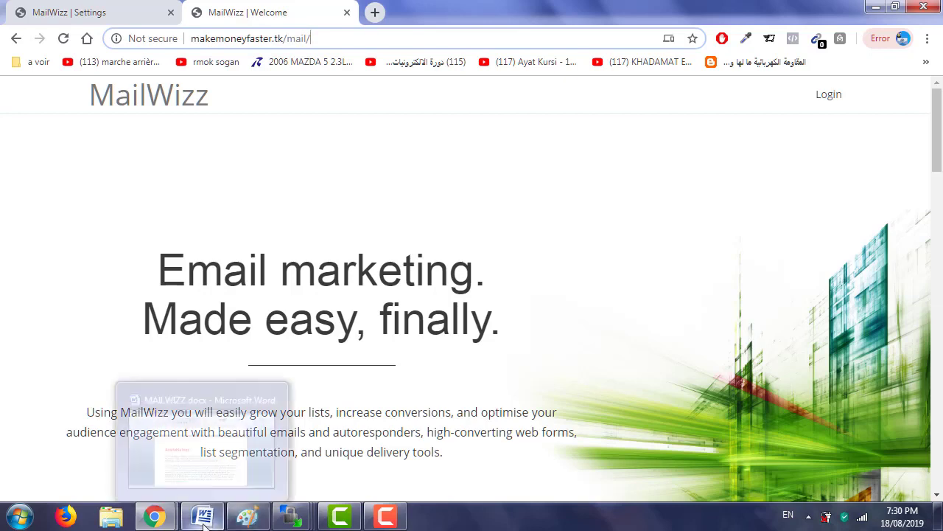
{"action": "key", "text": "Return"}
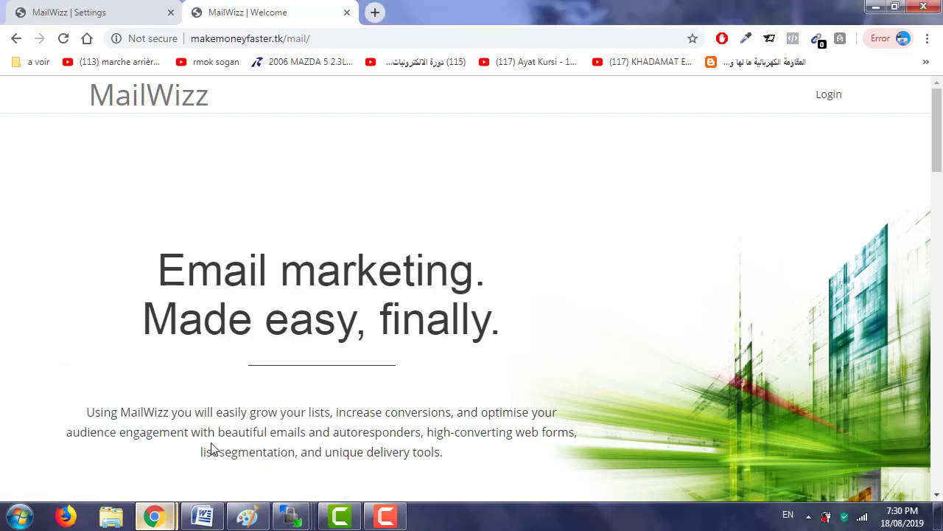
- Switch to WinSCP and rename index1.php in the mail/frontend folder back to index.php
{"action": "mouse_move", "coordinate": [292, 515]}
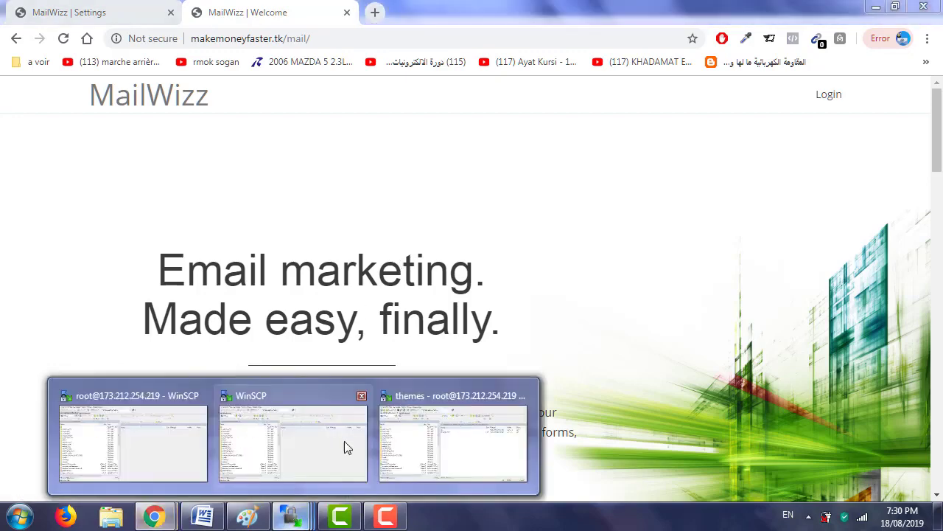
{"action": "left_click", "coordinate": [427, 435]}
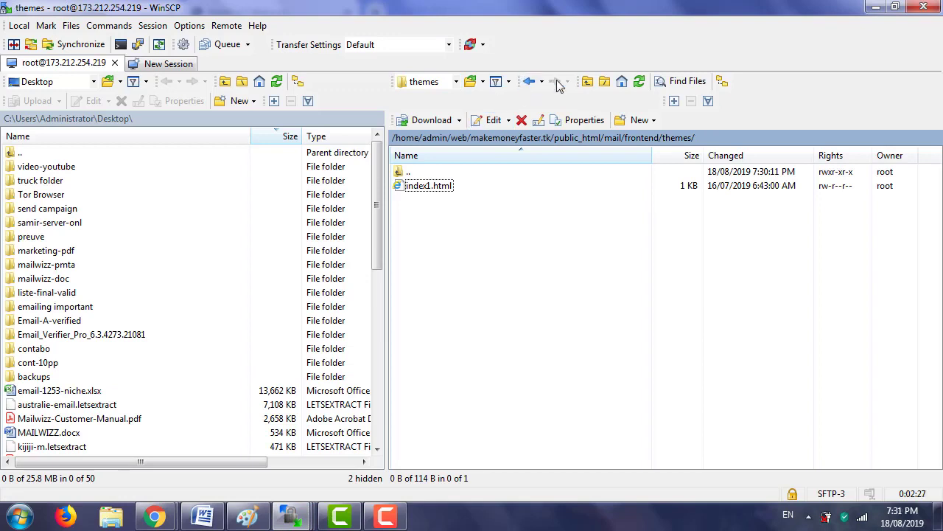
{"action": "left_click", "coordinate": [583, 82]}
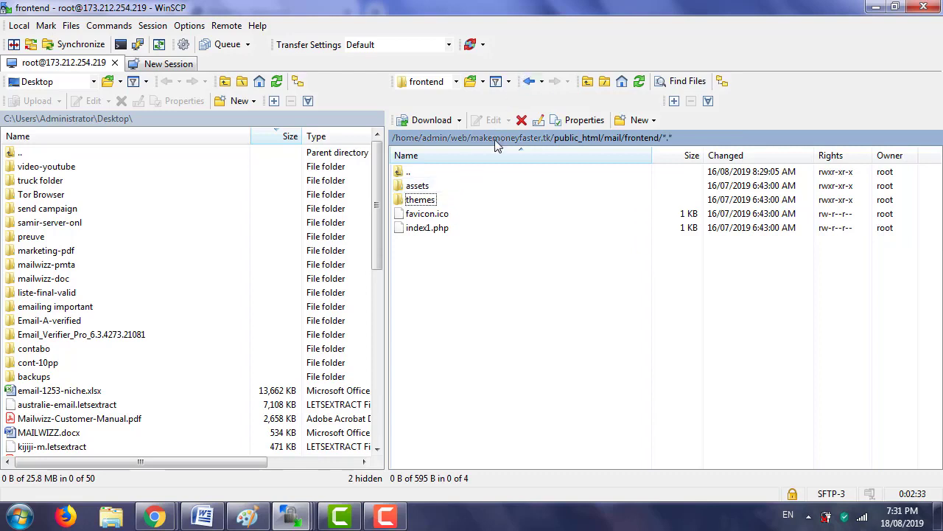
{"action": "right_click", "coordinate": [428, 271]}
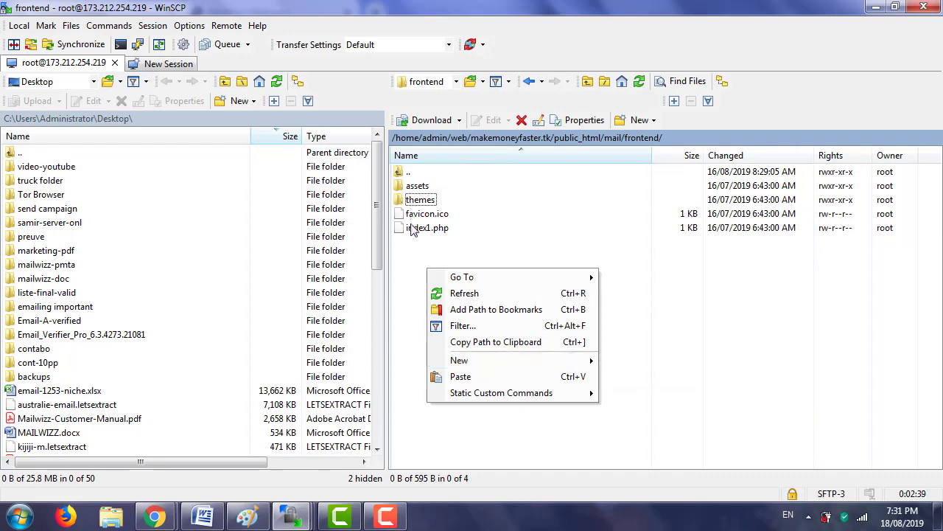
{"action": "left_click", "coordinate": [411, 261]}
{"action": "left_click", "coordinate": [421, 233]}
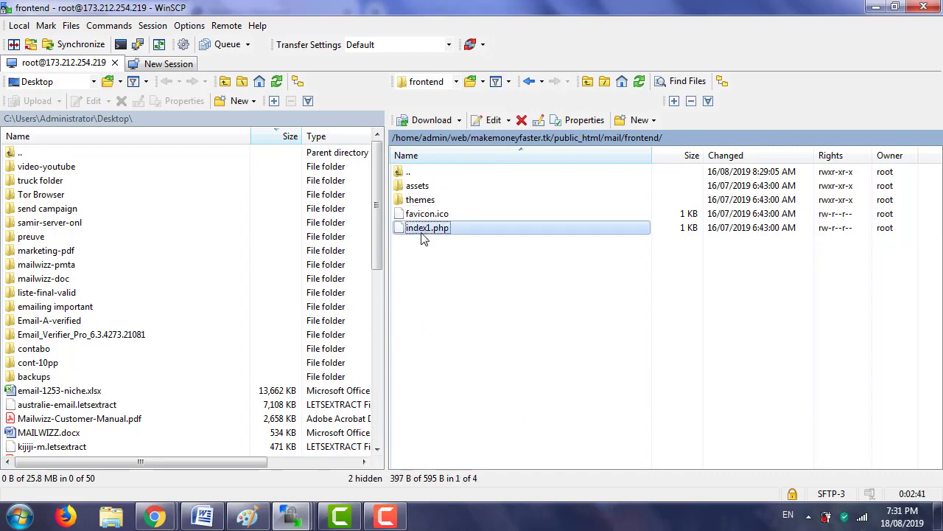
{"action": "left_click", "coordinate": [426, 231]}
{"action": "left_click", "coordinate": [431, 229]}
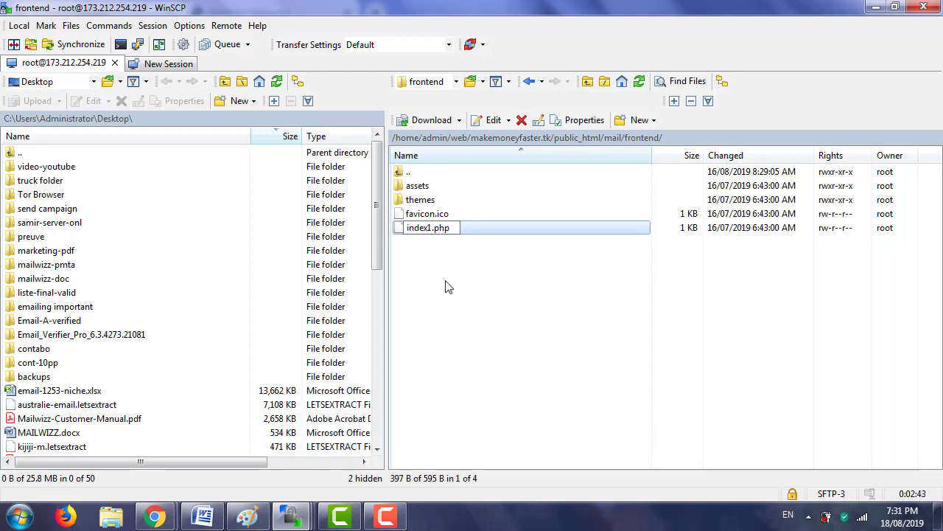
{"action": "key", "text": "BackSpace"}
{"action": "key", "text": "Return"}
{"action": "left_click", "coordinate": [421, 231]}
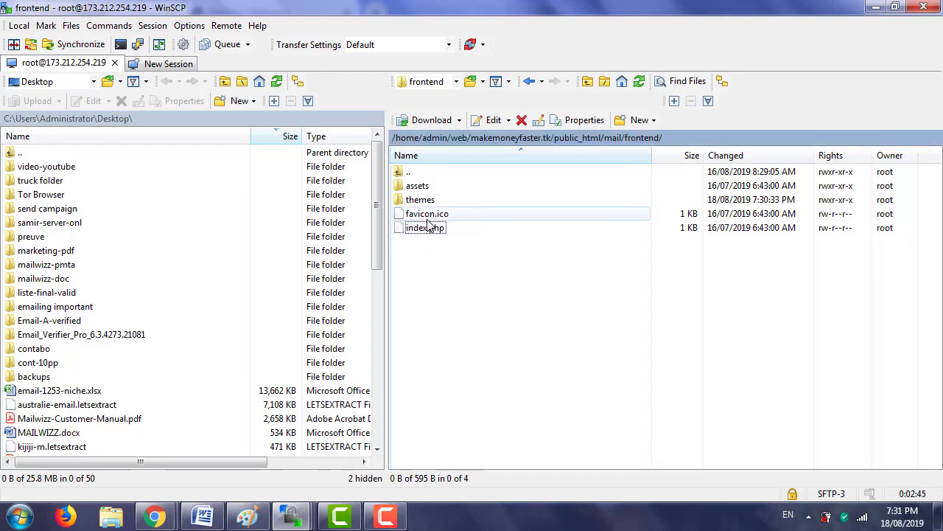
{"action": "right_click", "coordinate": [421, 233]}
{"action": "mouse_move", "coordinate": [440, 254]}
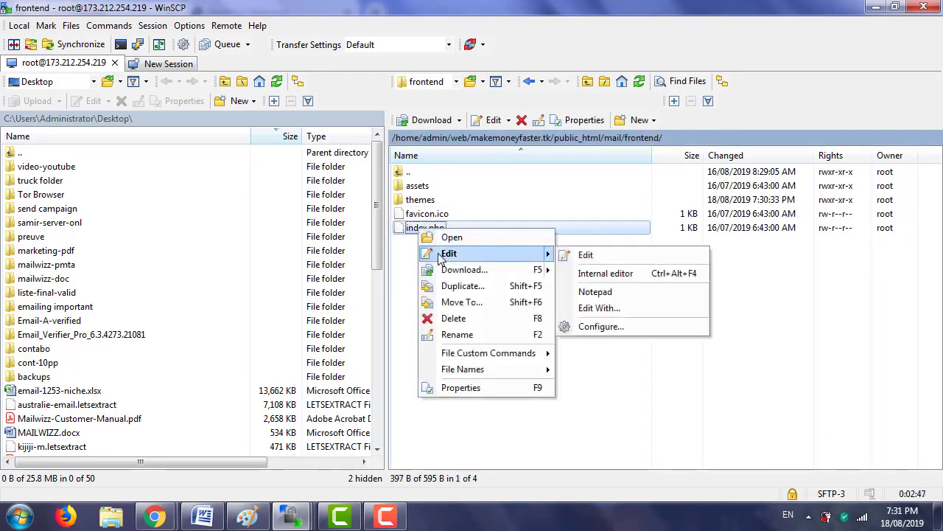
- Rename index1.html in the frontend's themes folder back to index.html
{"action": "double_click", "coordinate": [419, 200]}
{"action": "right_click", "coordinate": [421, 186]}
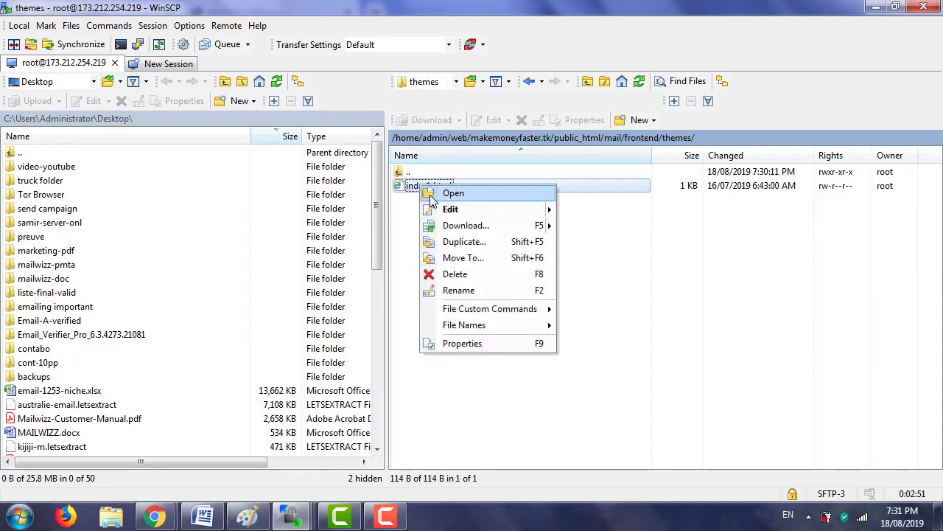
{"action": "left_click", "coordinate": [423, 189]}
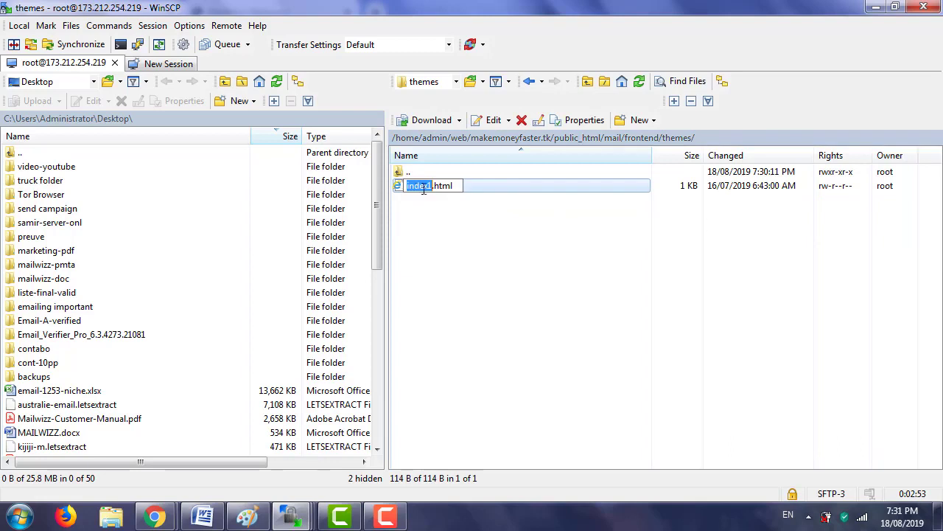
{"action": "type", "text": "index"}
{"action": "key", "text": "Delete"}
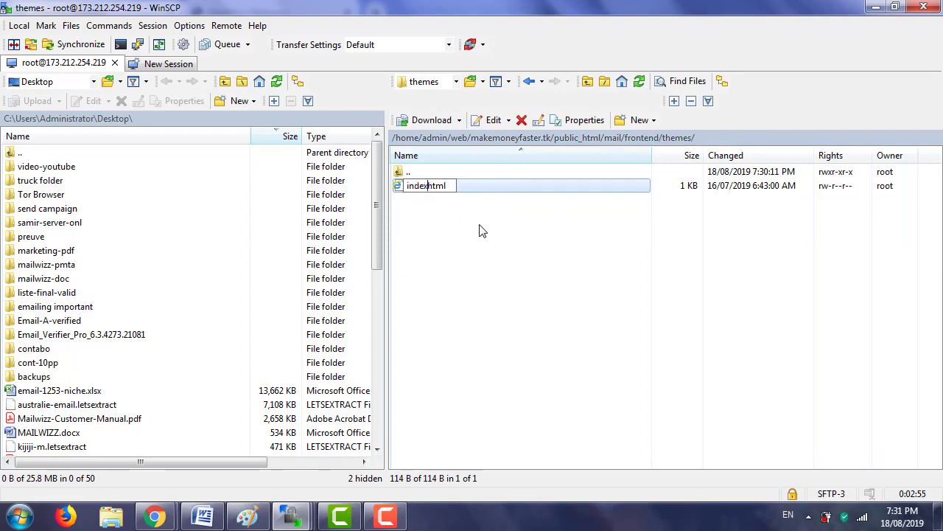
{"action": "type", "text": "."}
{"action": "key", "text": "Return"}
- Open the themes folder's index.html in the editor to read its code, and close it
{"action": "double_click", "coordinate": [431, 185]}
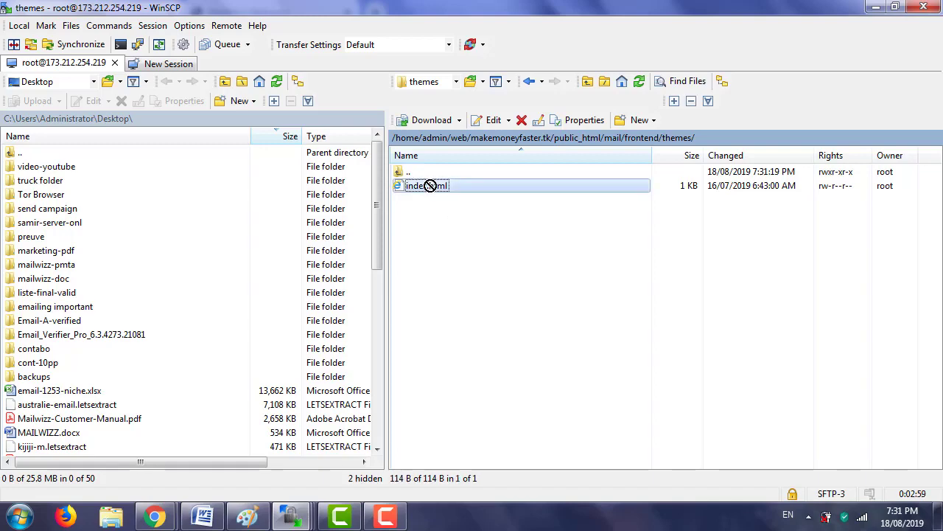
{"action": "right_click", "coordinate": [430, 185]}
{"action": "left_click", "coordinate": [454, 206]}
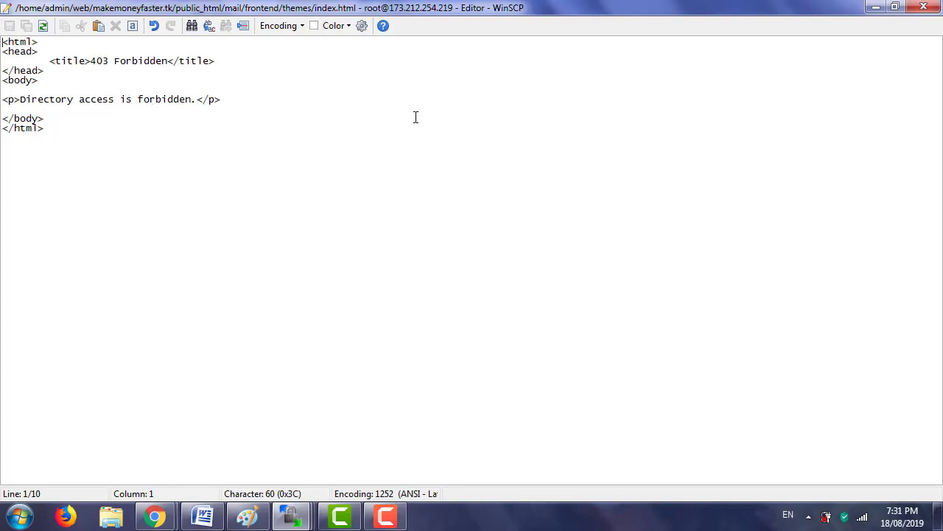
{"action": "left_click", "coordinate": [924, 6]}
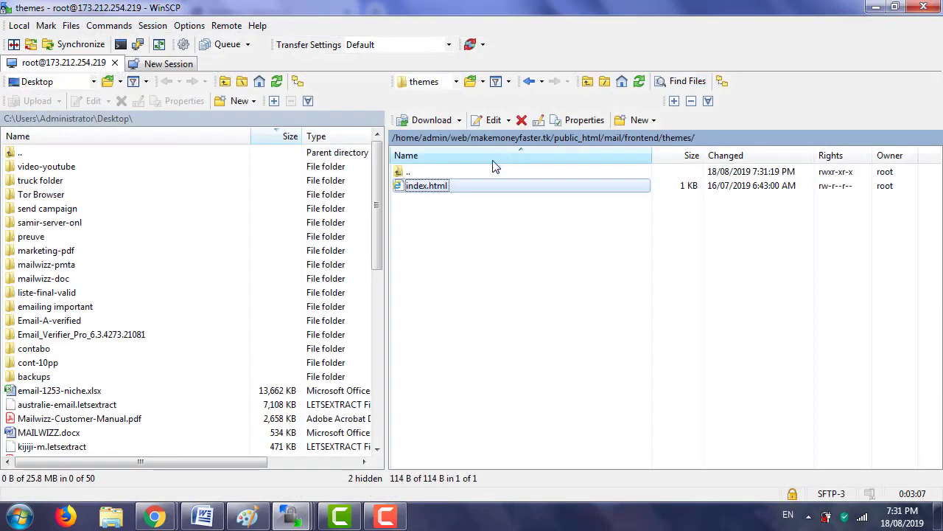
- Open the frontend folder's index.php in the editor to read its code, and close it
{"action": "left_click", "coordinate": [587, 81]}
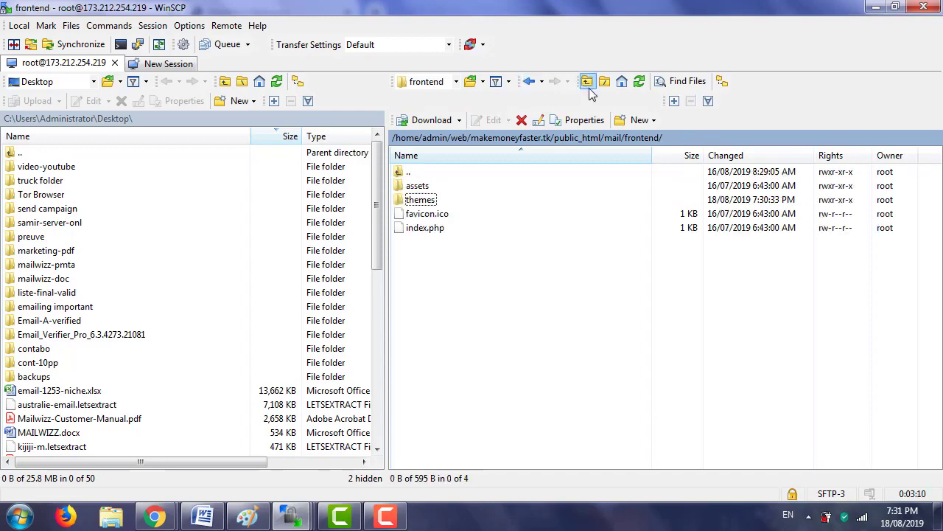
{"action": "left_click", "coordinate": [422, 229]}
{"action": "right_click", "coordinate": [422, 228]}
{"action": "left_click", "coordinate": [452, 259]}
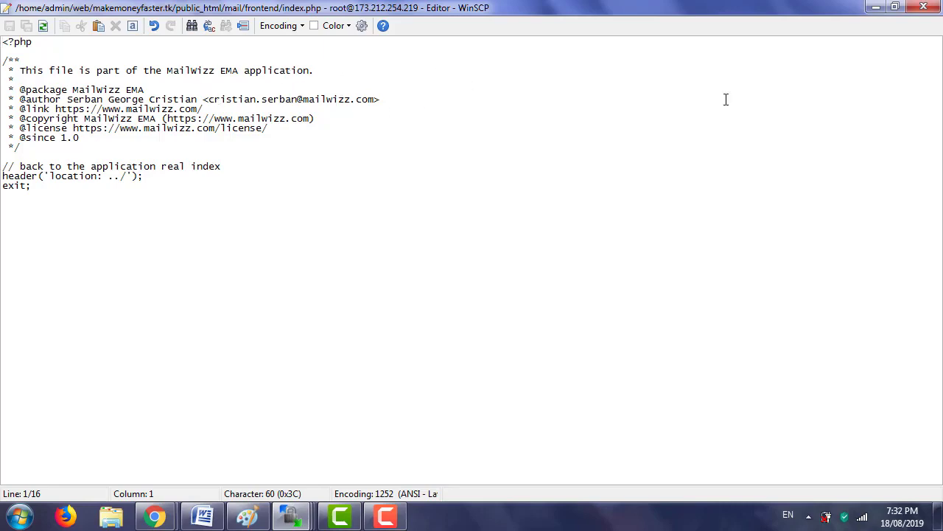
{"action": "left_click", "coordinate": [924, 7]}
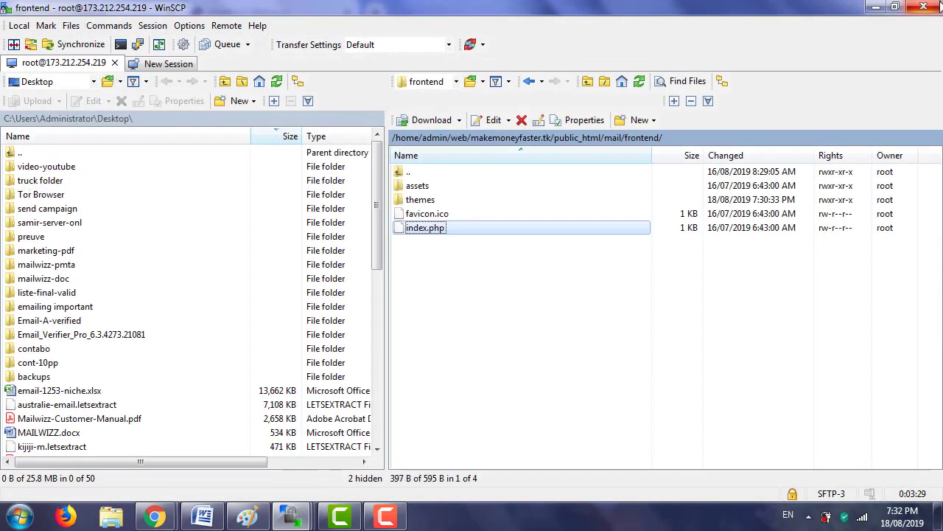
- Look through the extensions, customer and console subfolders of mail/apps for the files behind the welcome page
{"action": "left_click", "coordinate": [590, 81]}
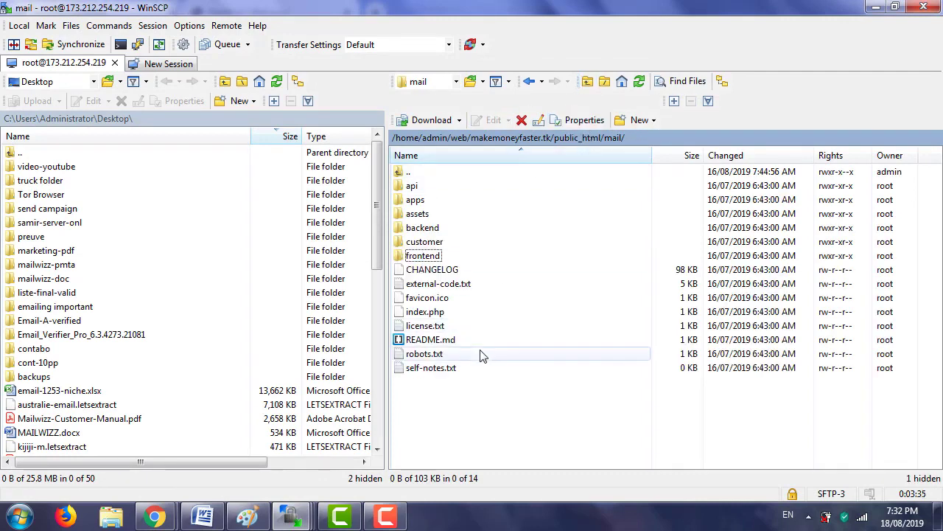
{"action": "double_click", "coordinate": [415, 199]}
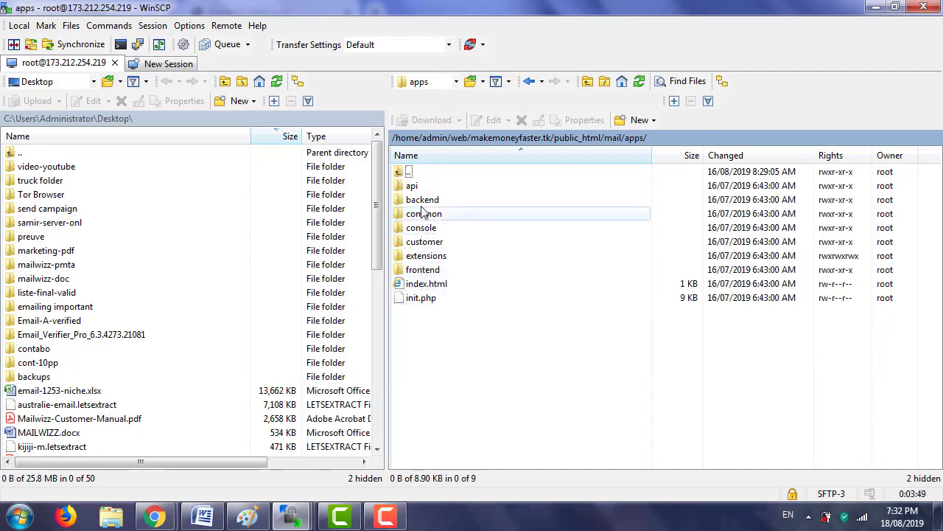
{"action": "left_click", "coordinate": [416, 258]}
{"action": "double_click", "coordinate": [416, 258]}
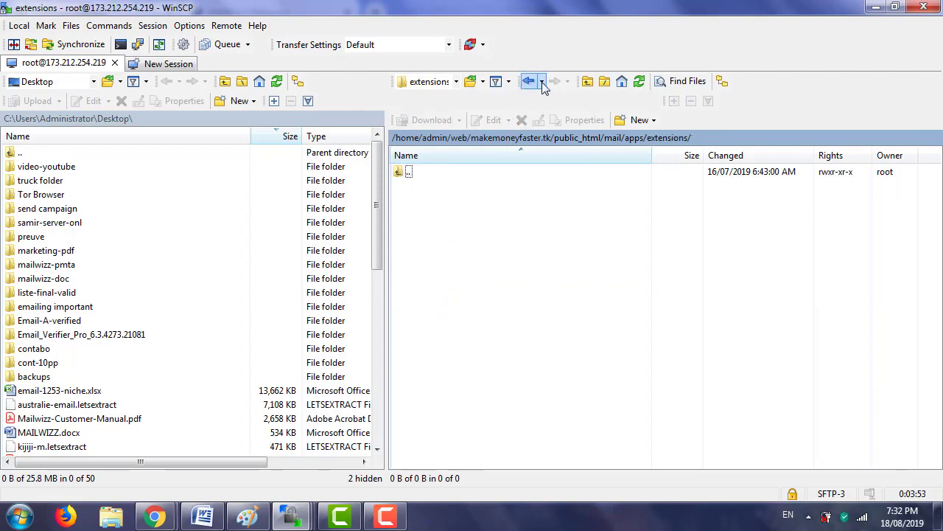
{"action": "left_click", "coordinate": [589, 81]}
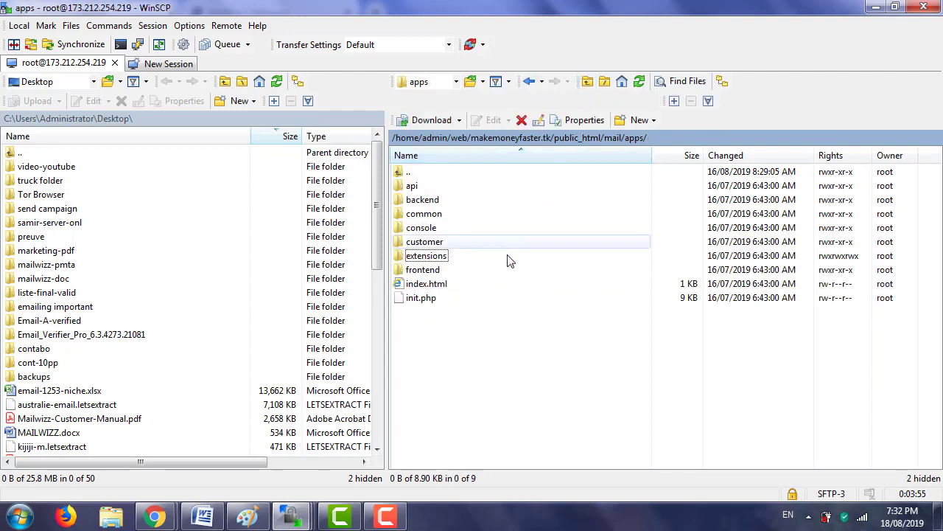
{"action": "double_click", "coordinate": [425, 241]}
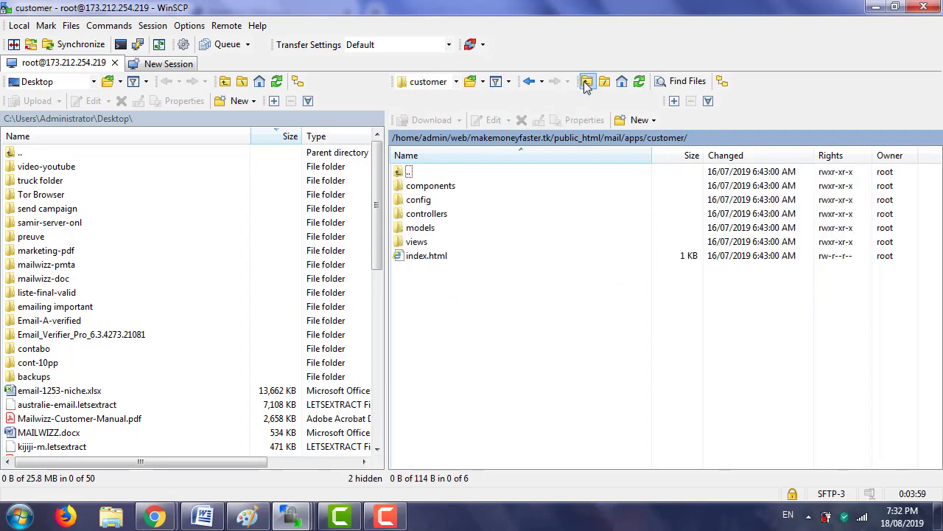
{"action": "left_click", "coordinate": [587, 81]}
{"action": "double_click", "coordinate": [422, 228]}
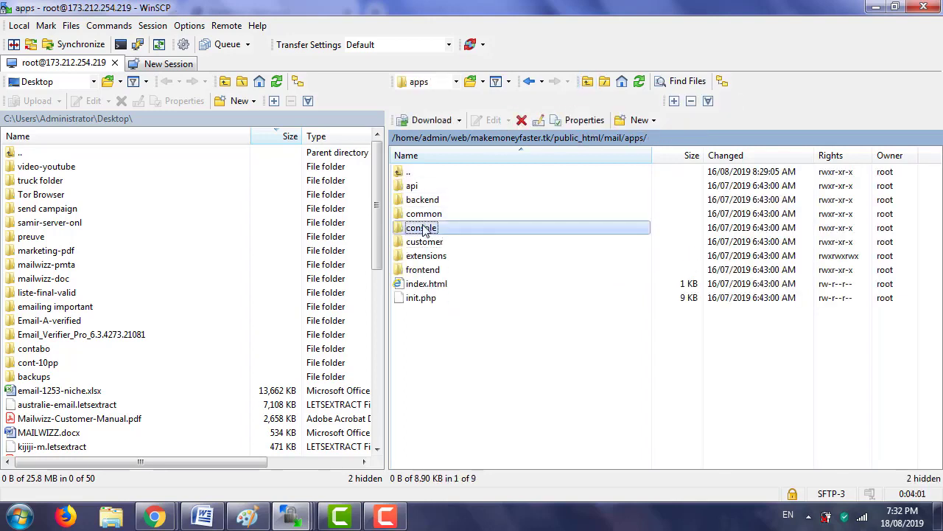
{"action": "left_click", "coordinate": [588, 82]}
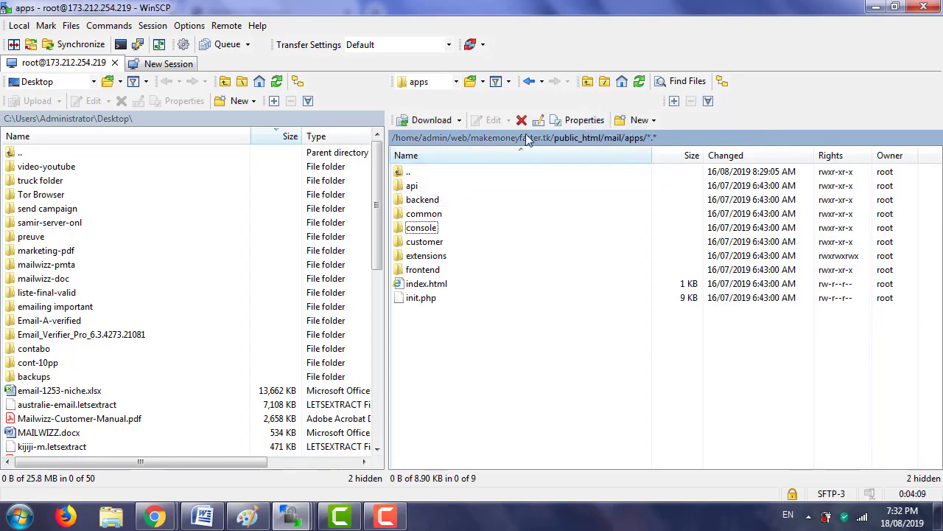
- Return to the mail folder and check the contents of its backend folder
{"action": "left_click", "coordinate": [587, 81]}
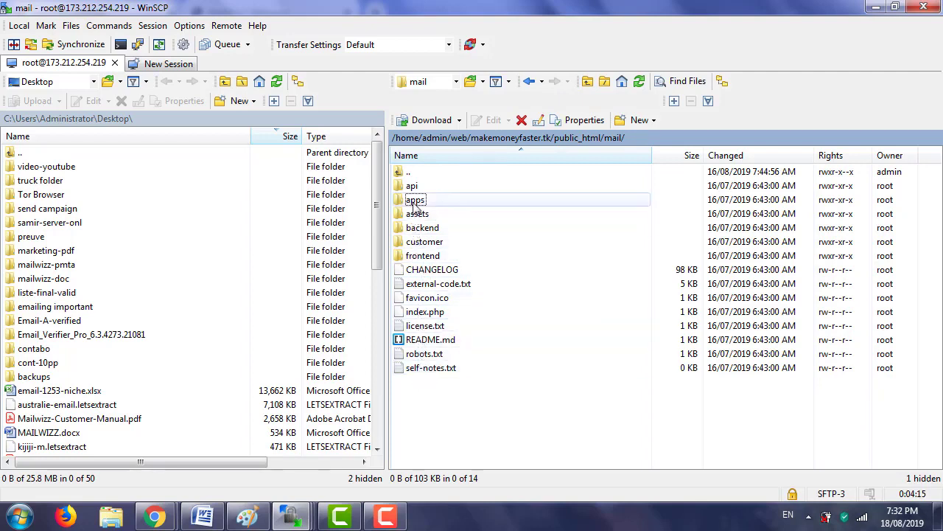
{"action": "double_click", "coordinate": [414, 231]}
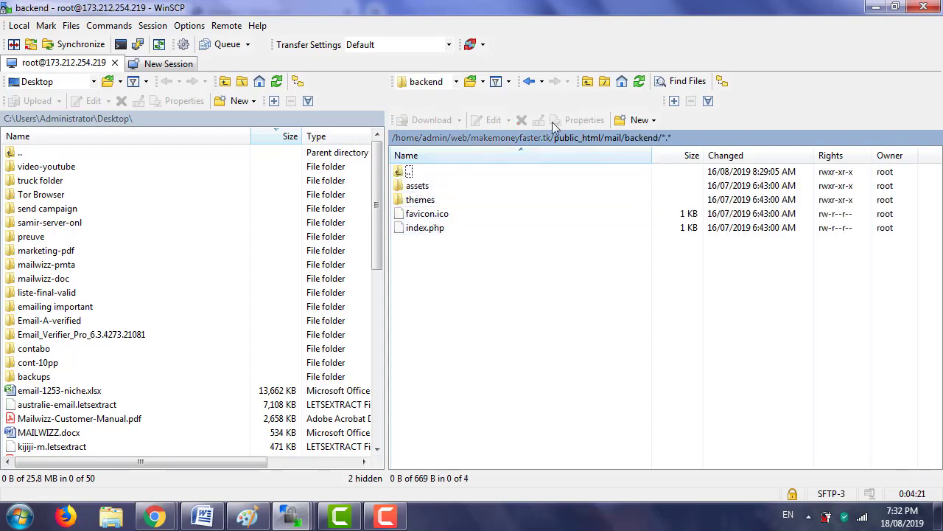
{"action": "left_click", "coordinate": [586, 83]}
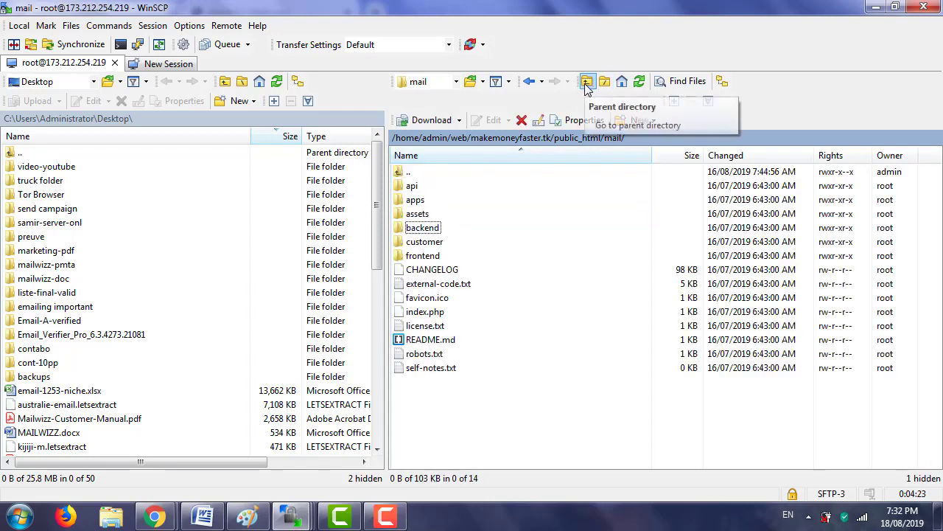
- Look through the api and backend subfolders of mail/apps, including backend's config folder, for the files behind the welcome page
{"action": "double_click", "coordinate": [411, 204]}
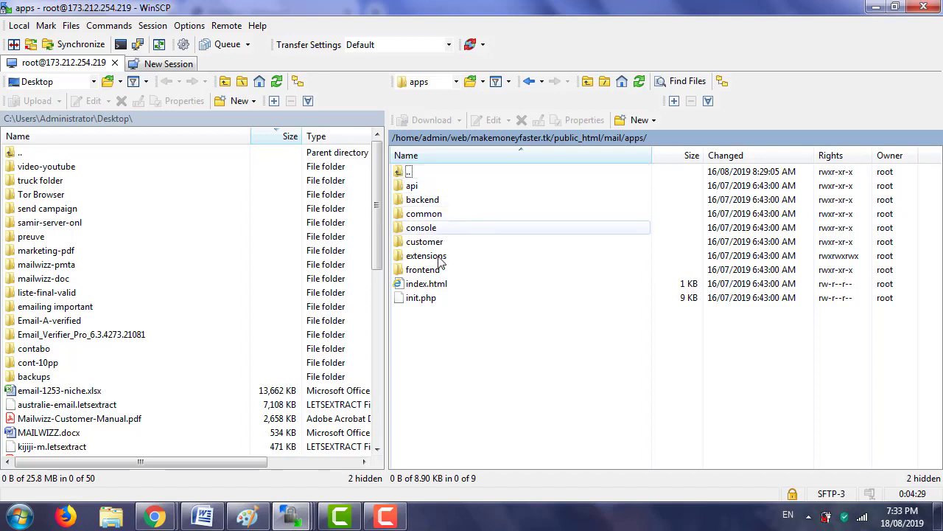
{"action": "double_click", "coordinate": [411, 186]}
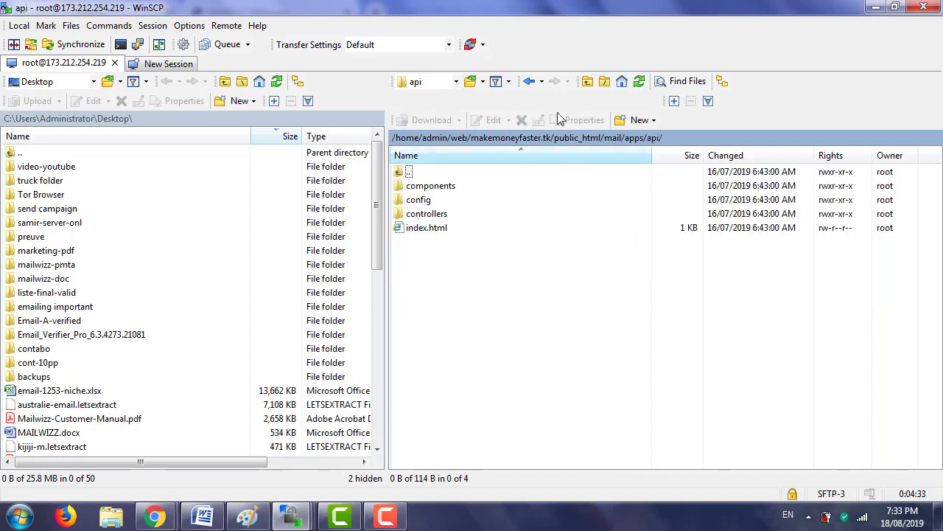
{"action": "left_click", "coordinate": [588, 81]}
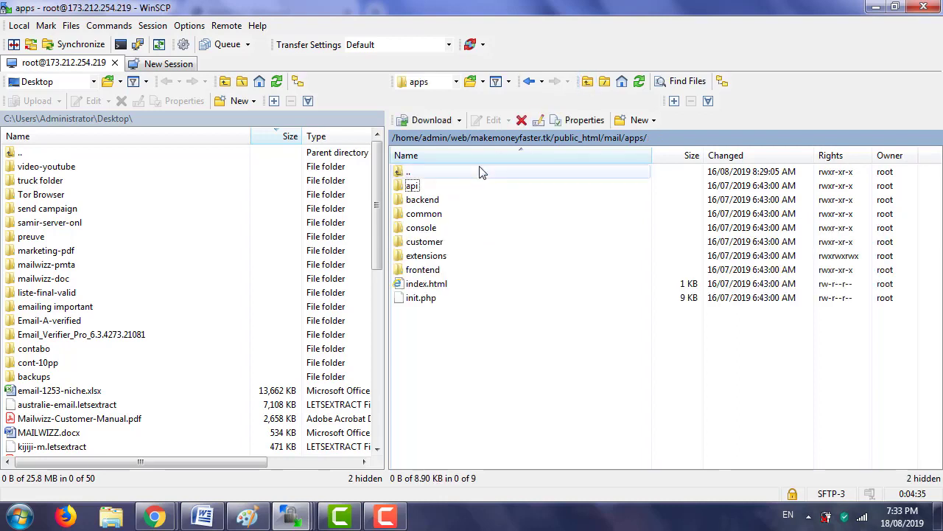
{"action": "double_click", "coordinate": [437, 202]}
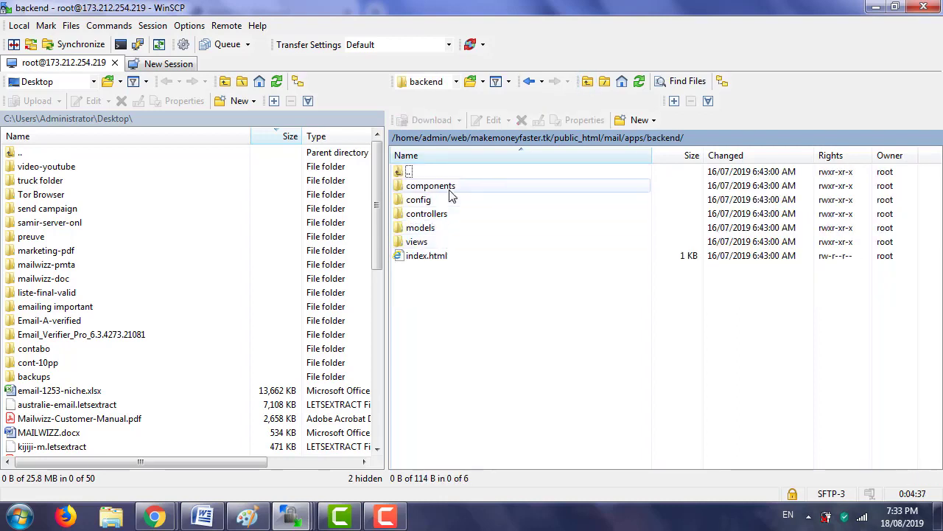
{"action": "double_click", "coordinate": [445, 214]}
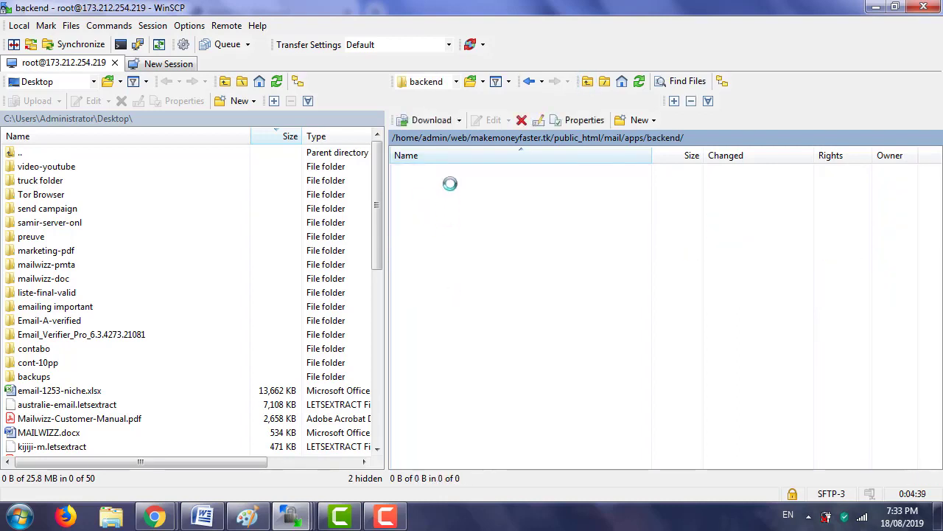
{"action": "left_click", "coordinate": [591, 83]}
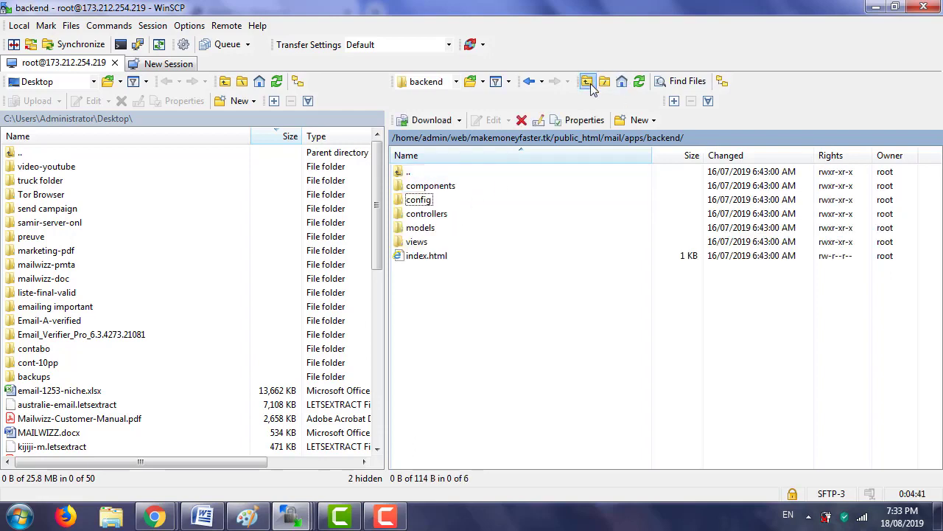
{"action": "left_click", "coordinate": [590, 83]}
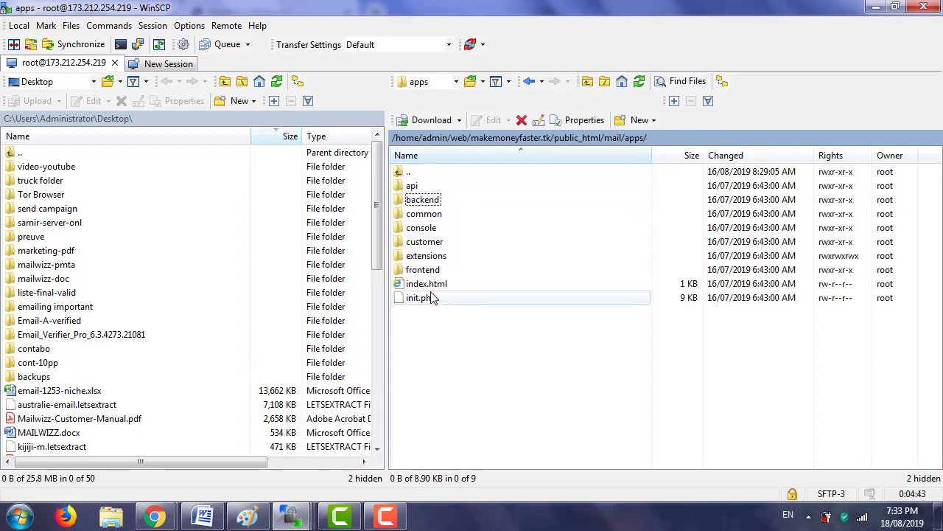
- Open the index.html in mail/apps/common in the editor to read its code, and close it
{"action": "double_click", "coordinate": [435, 213]}
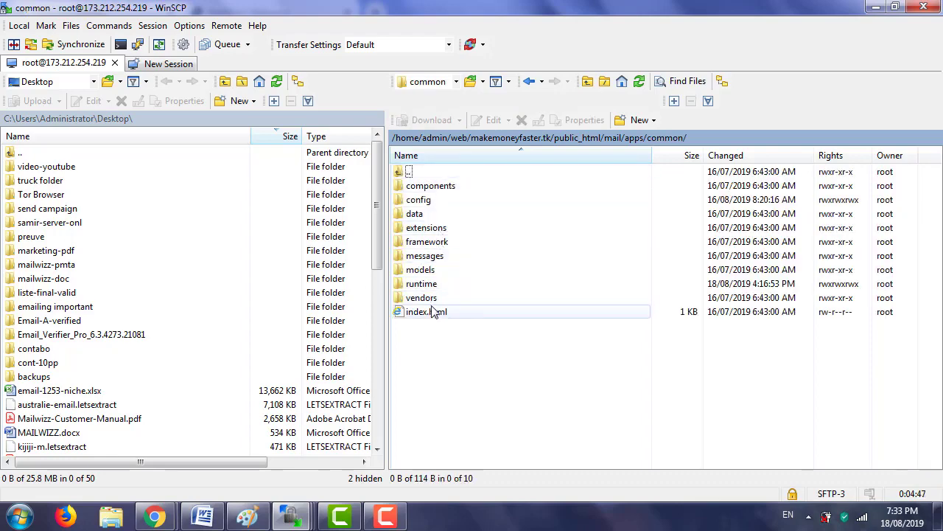
{"action": "right_click", "coordinate": [432, 312]}
{"action": "key", "text": "Escape"}
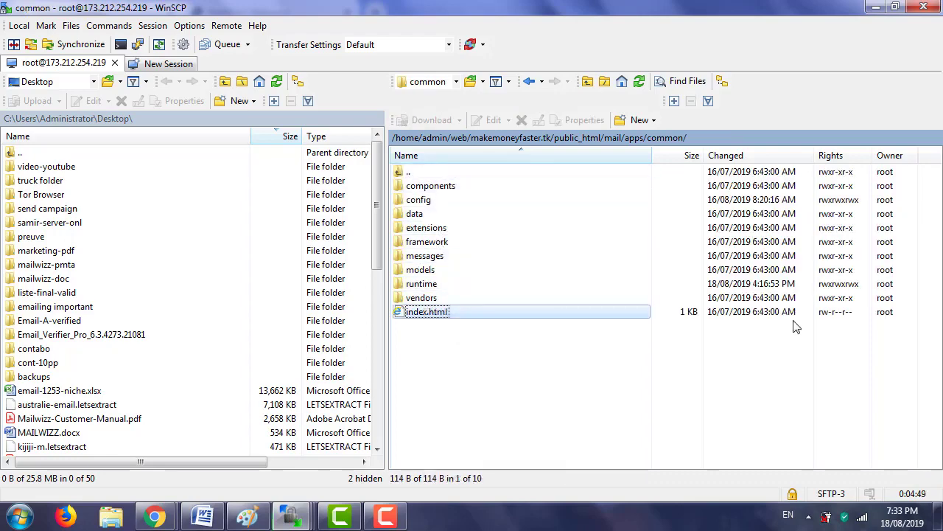
{"action": "key", "text": "F4"}
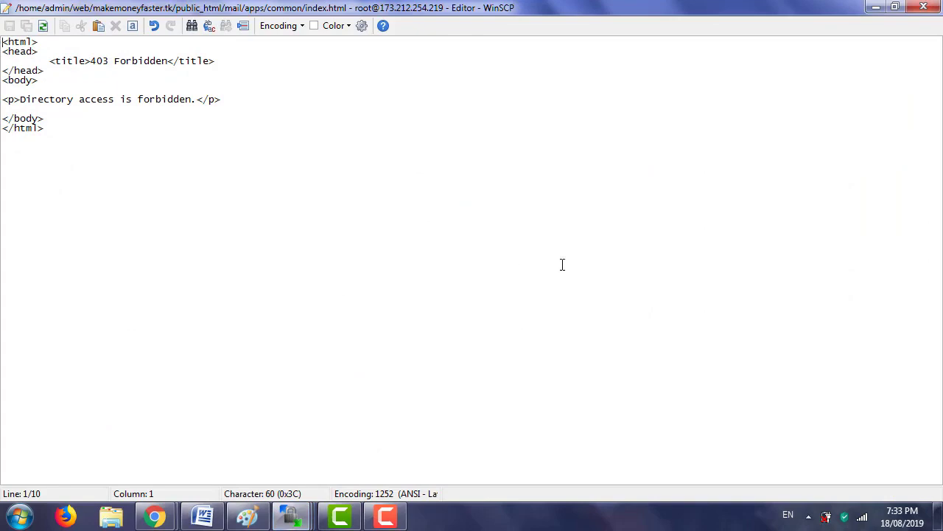
{"action": "left_click", "coordinate": [922, 9]}
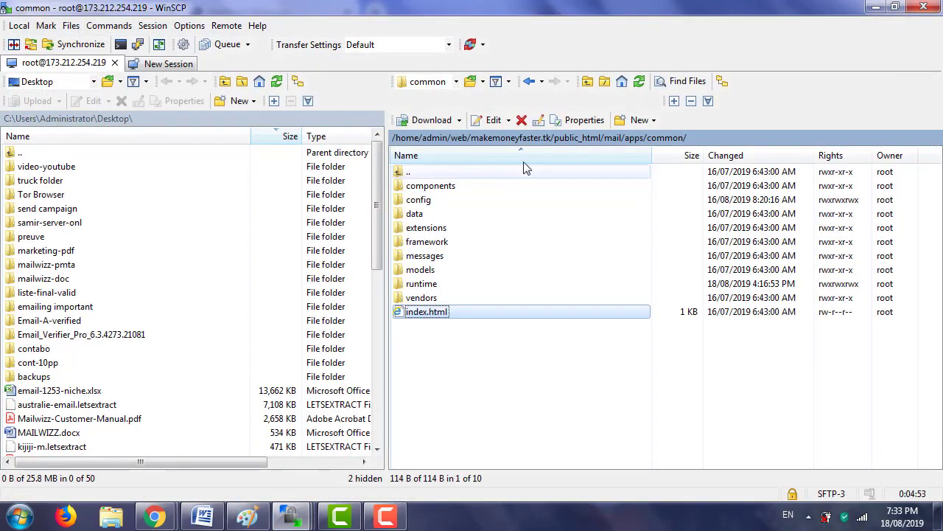
- Go back up to public_html, check the contents of the update folder, and return to the mail folder
{"action": "left_click", "coordinate": [590, 81]}
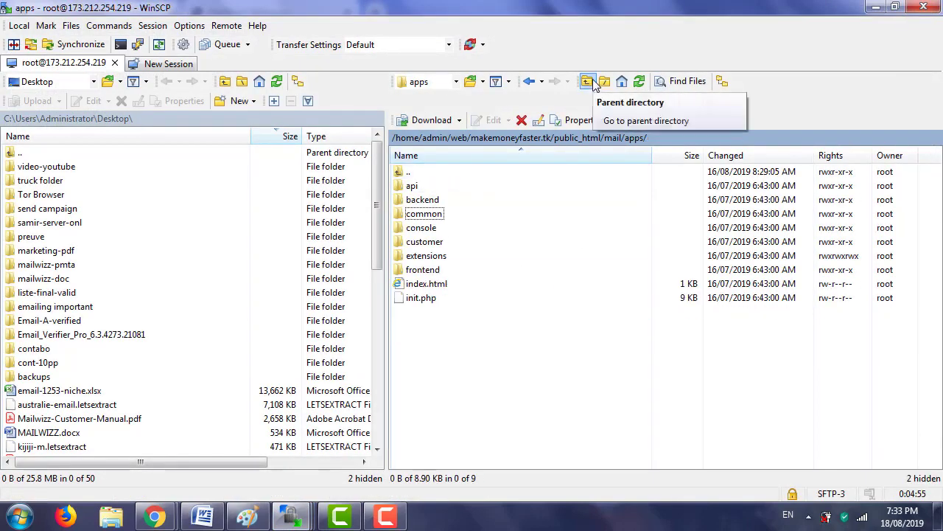
{"action": "left_click", "coordinate": [593, 81]}
{"action": "left_click", "coordinate": [593, 81]}
{"action": "left_click", "coordinate": [593, 81]}
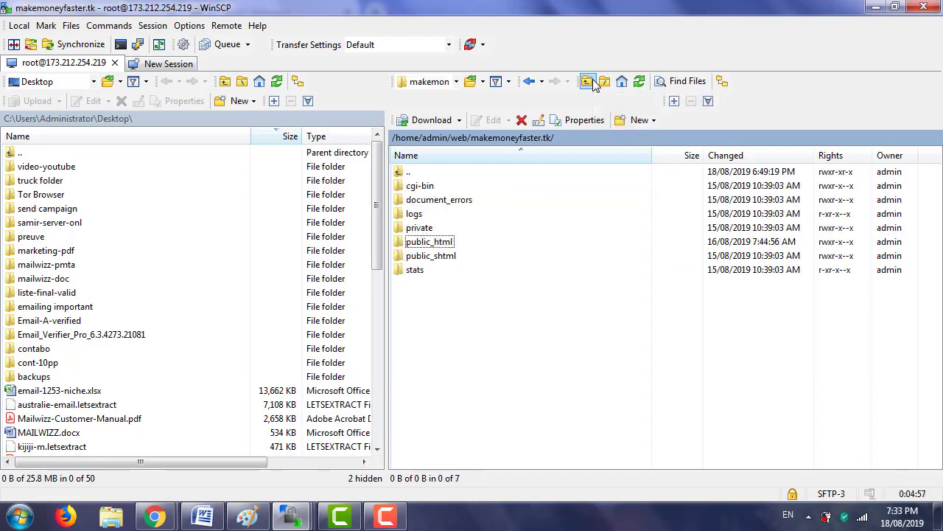
{"action": "double_click", "coordinate": [411, 244]}
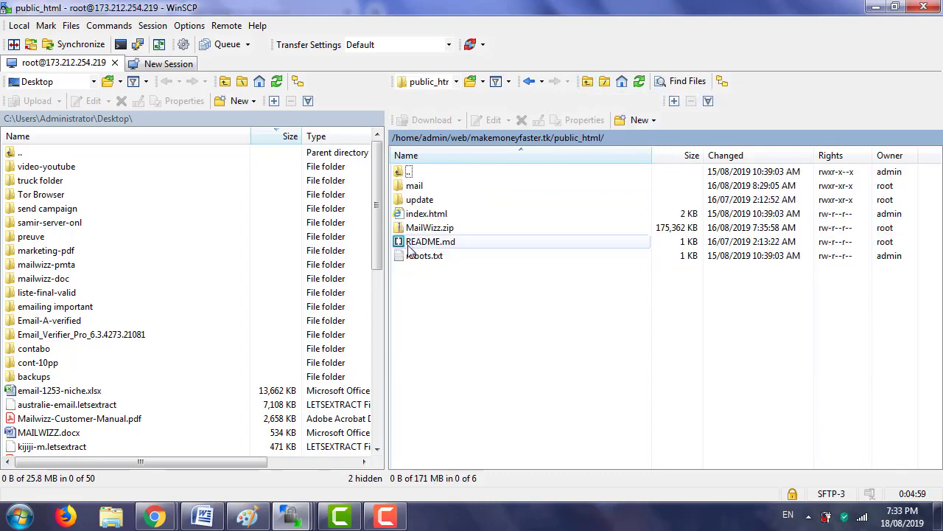
{"action": "double_click", "coordinate": [414, 199]}
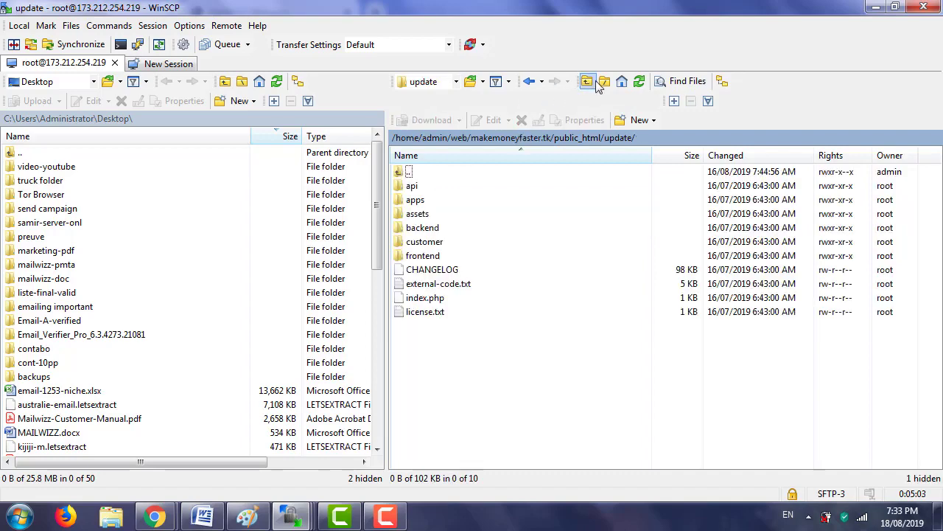
{"action": "left_click", "coordinate": [593, 81]}
{"action": "double_click", "coordinate": [420, 186]}
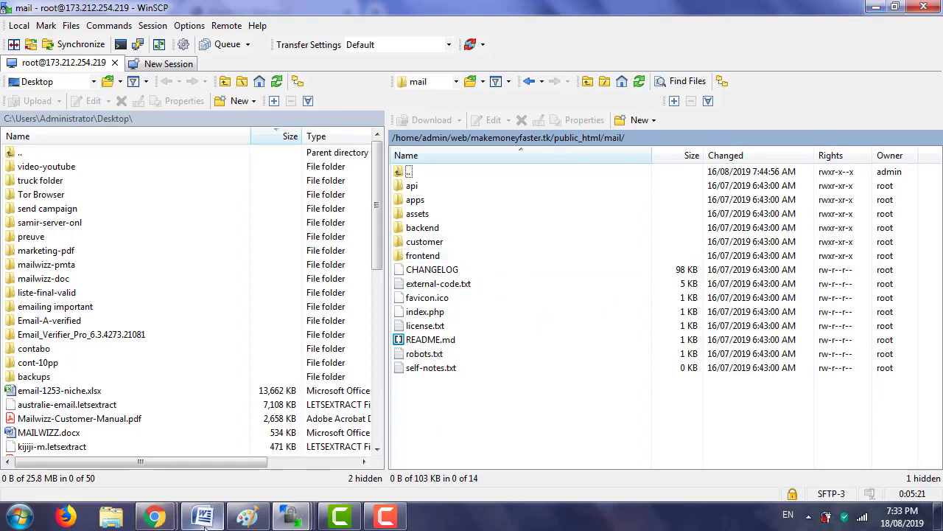
- Switch to Chrome and look over the MailWizz welcome page from its headline to its footer
{"action": "left_click", "coordinate": [156, 517]}
{"action": "left_click", "coordinate": [251, 449]}
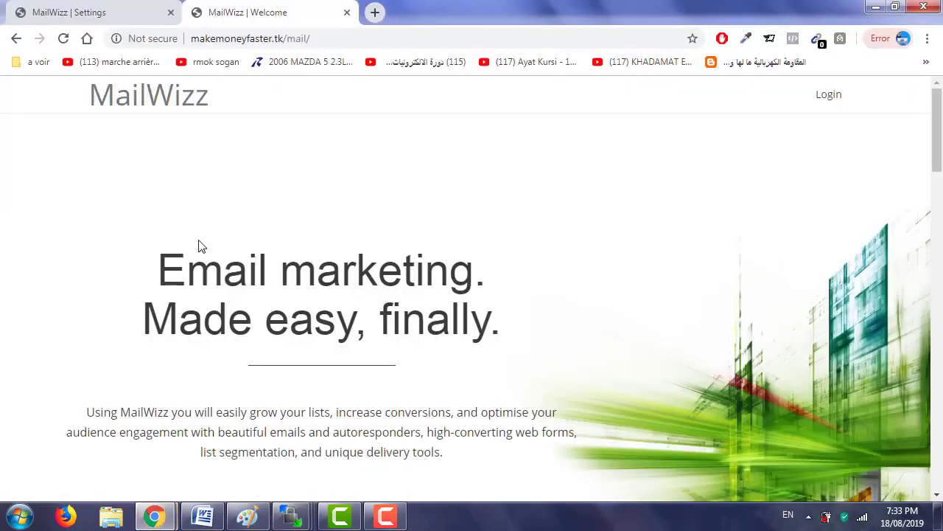
{"action": "left_click_drag", "start_coordinate": [169, 267], "coordinate": [528, 336]}
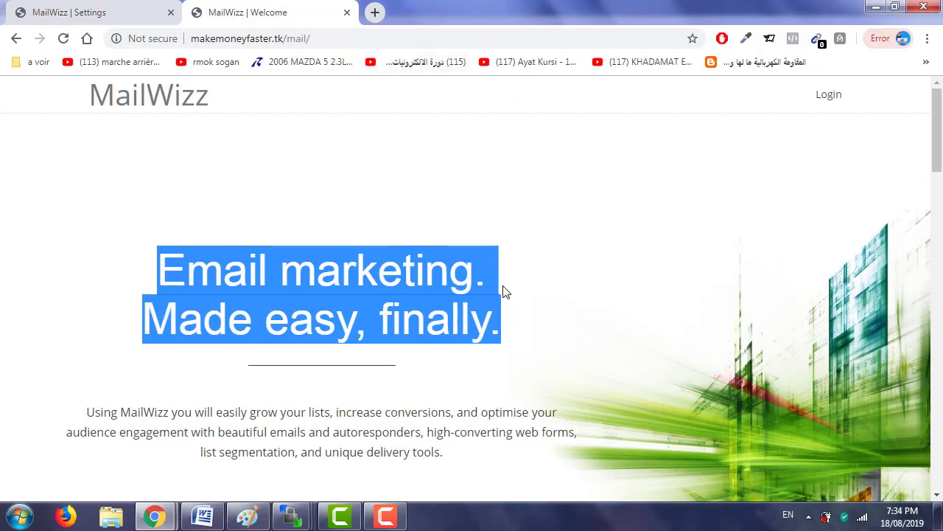
{"action": "scroll", "coordinate": [504, 292], "scroll_direction": "down", "scroll_amount": 20}
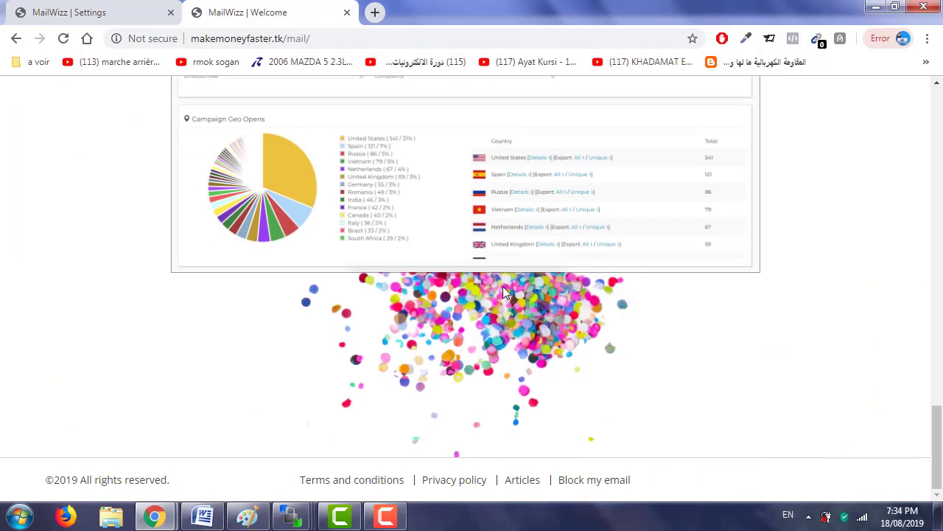
{"action": "scroll", "coordinate": [504, 292], "scroll_direction": "up", "scroll_amount": 20}
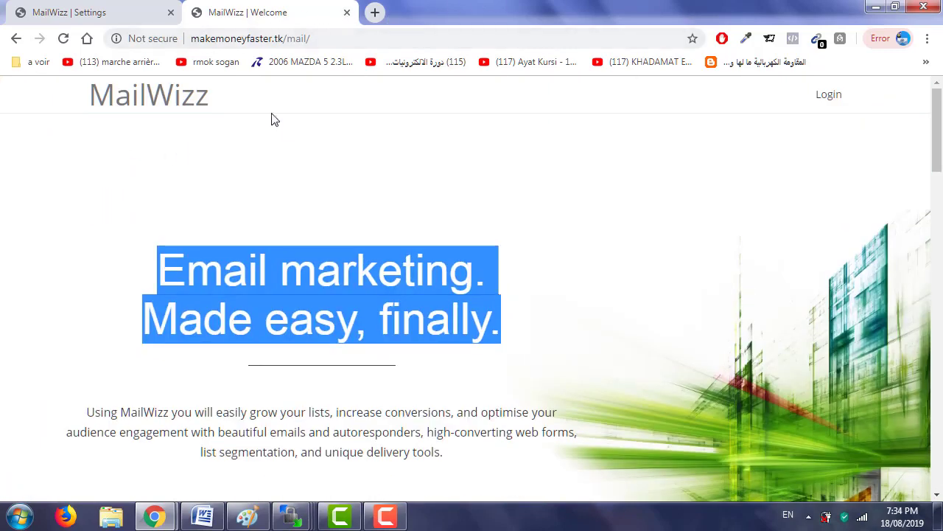
- Close the MailWizz welcome page, leaving the backend settings page open
{"action": "left_click", "coordinate": [387, 507]}
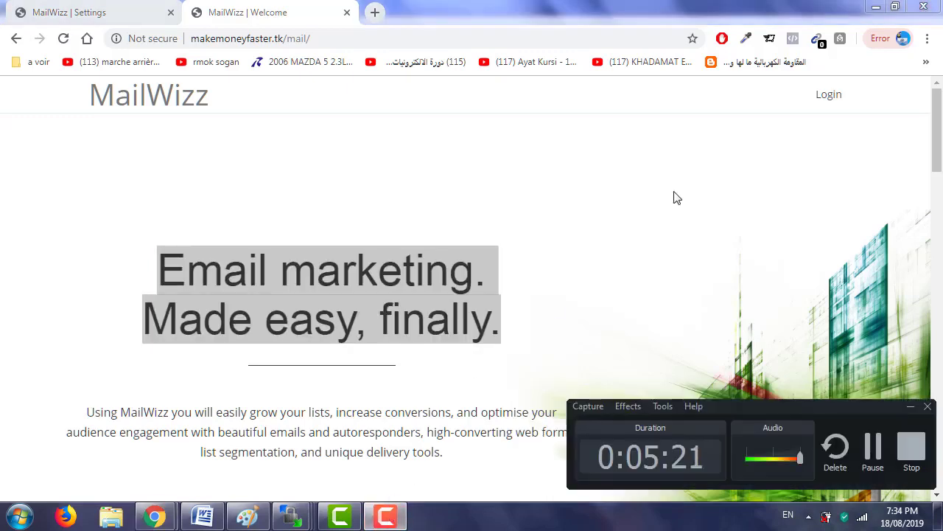
{"action": "left_click", "coordinate": [612, 193]}
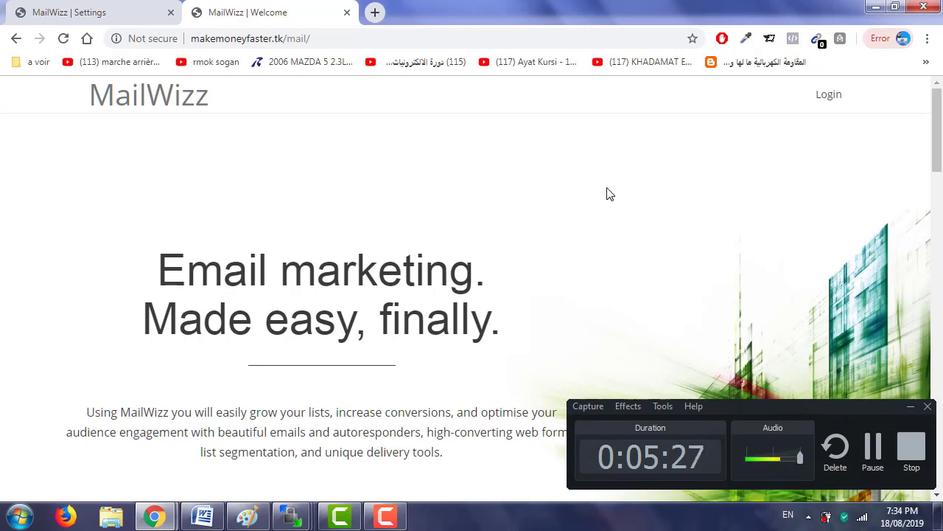
{"action": "left_click", "coordinate": [347, 13]}
{"action": "left_click", "coordinate": [552, 137]}
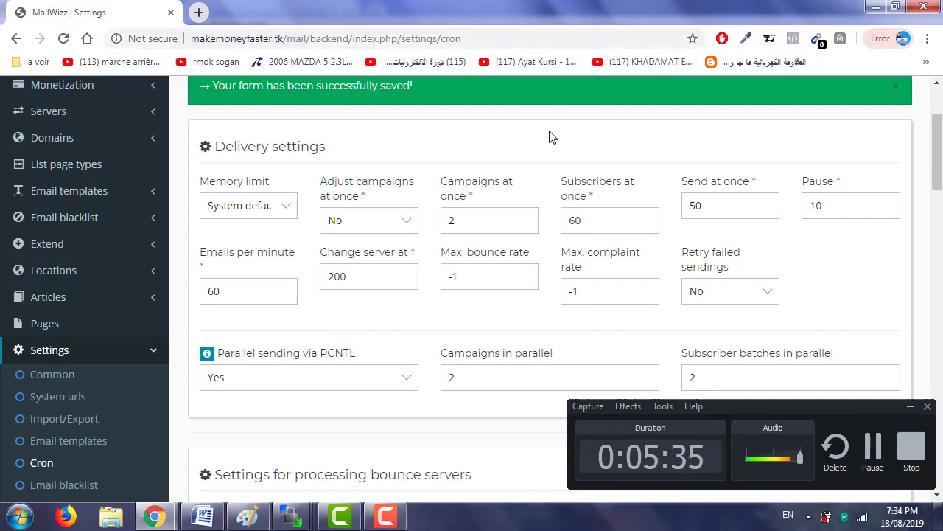
- Reload the Cron settings page in the MailWizz backend and review its delivery settings
{"action": "left_click", "coordinate": [81, 349]}
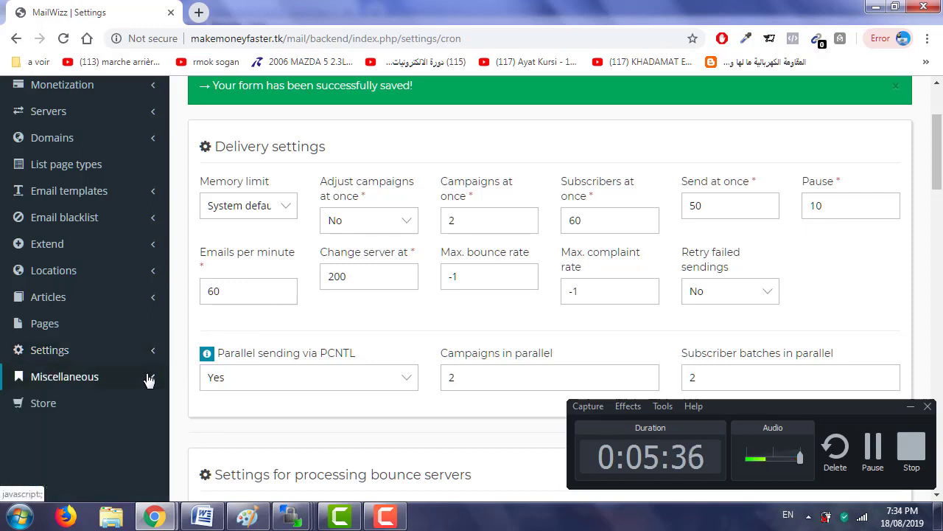
{"action": "scroll", "coordinate": [85, 369], "scroll_direction": "down", "scroll_amount": 1}
{"action": "left_click", "coordinate": [90, 279]}
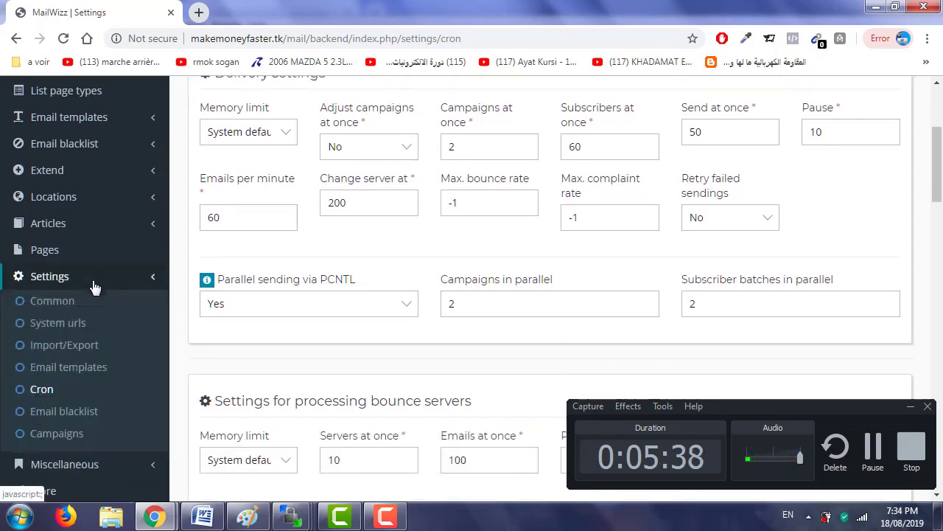
{"action": "left_click", "coordinate": [82, 399]}
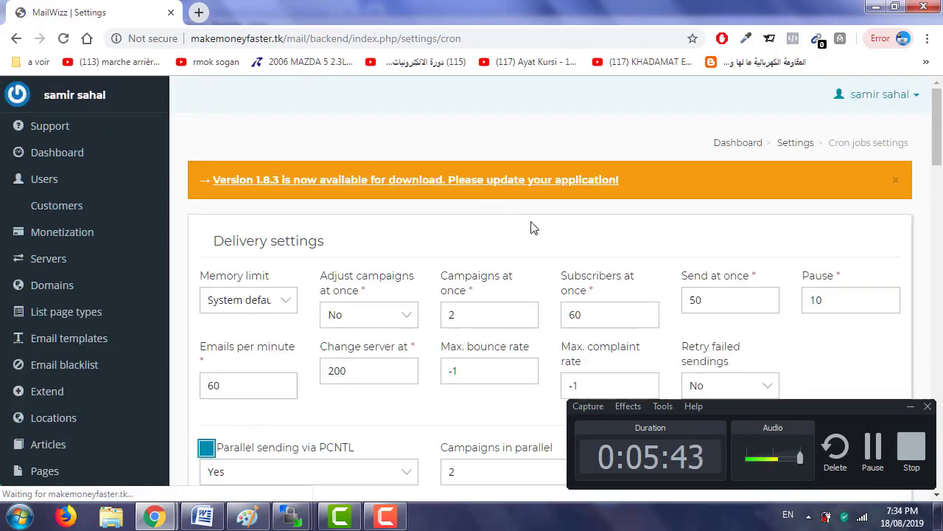
{"action": "scroll", "coordinate": [535, 227], "scroll_direction": "down", "scroll_amount": 2}
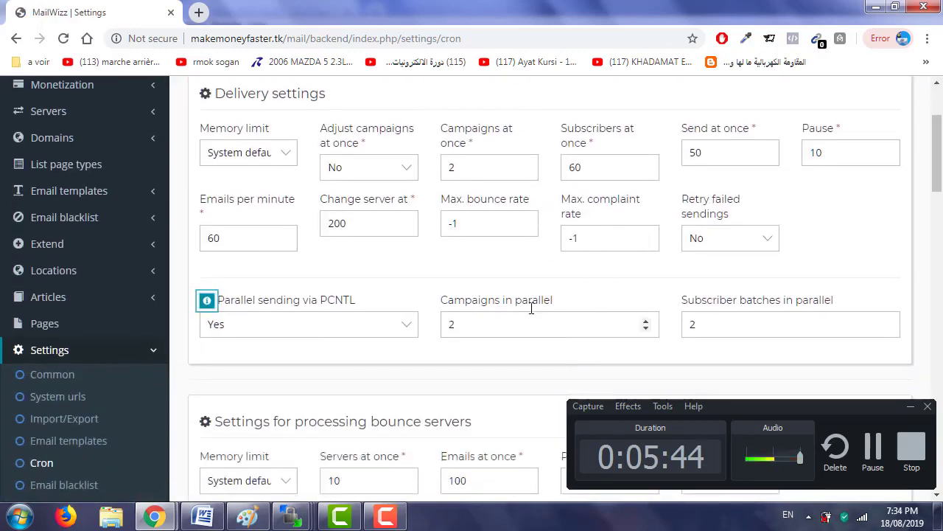
{"action": "scroll", "coordinate": [393, 292], "scroll_direction": "up", "scroll_amount": 1}
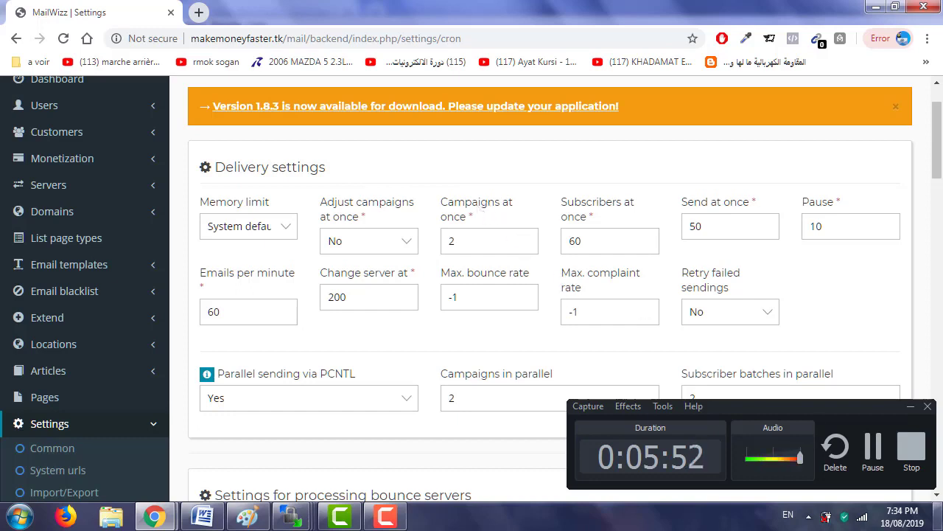
{"action": "left_click", "coordinate": [911, 406]}
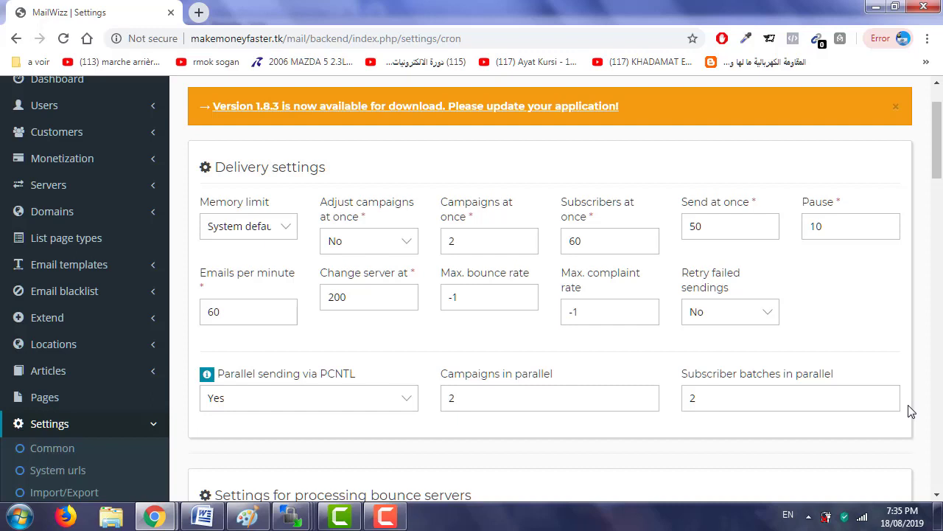
- Switch to Paint and delete all the text from the canvas's text box
{"action": "left_click", "coordinate": [273, 447]}
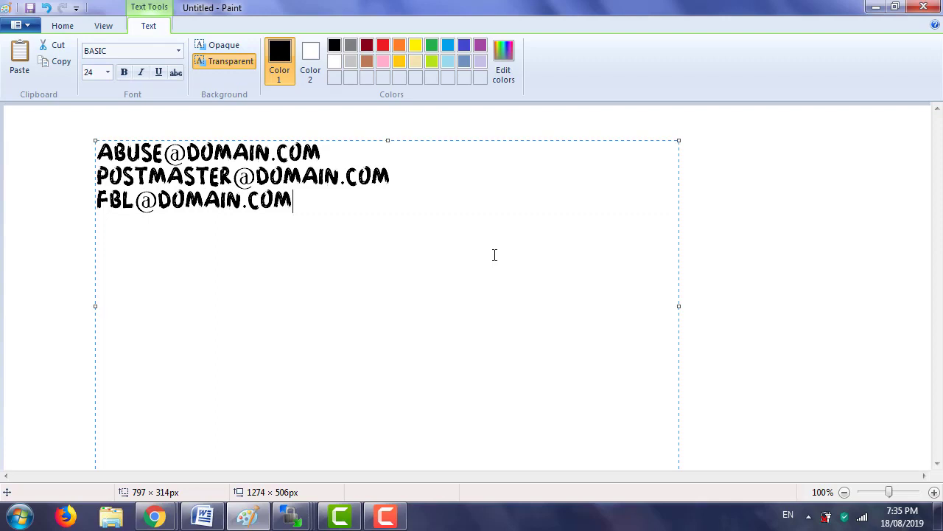
{"action": "key", "text": "ctrl+a"}
{"action": "key", "text": "Delete"}
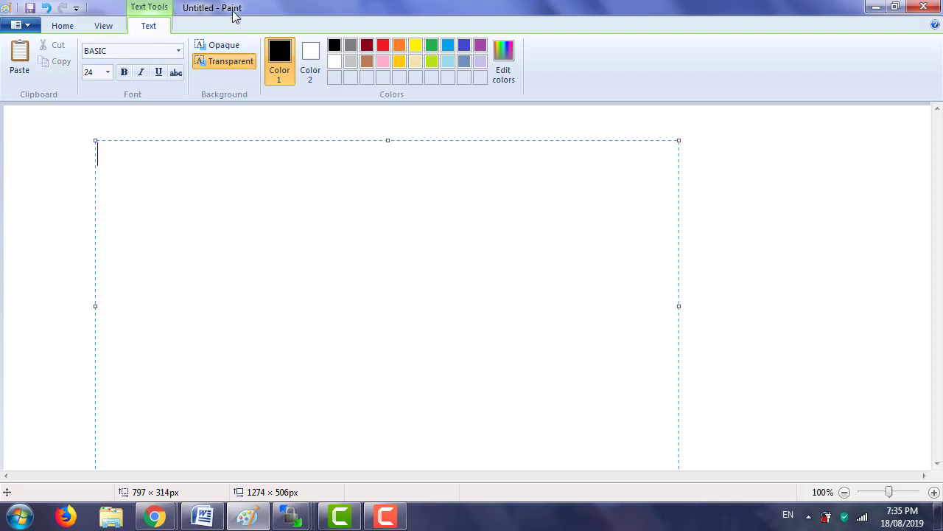
- With the Pencil, sketch a circle marked VPS, a line running right from it, and rough IP lettering at the line's far end
{"action": "left_click", "coordinate": [62, 26]}
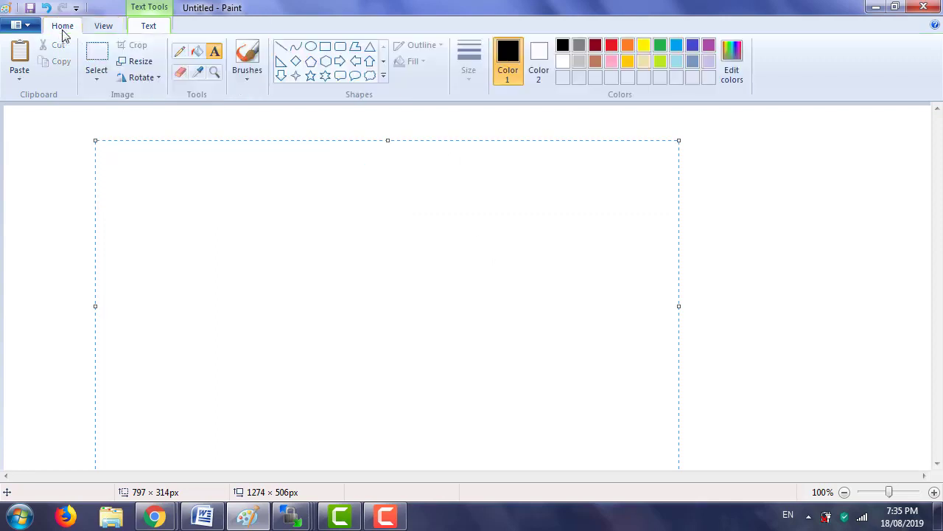
{"action": "left_click", "coordinate": [180, 51]}
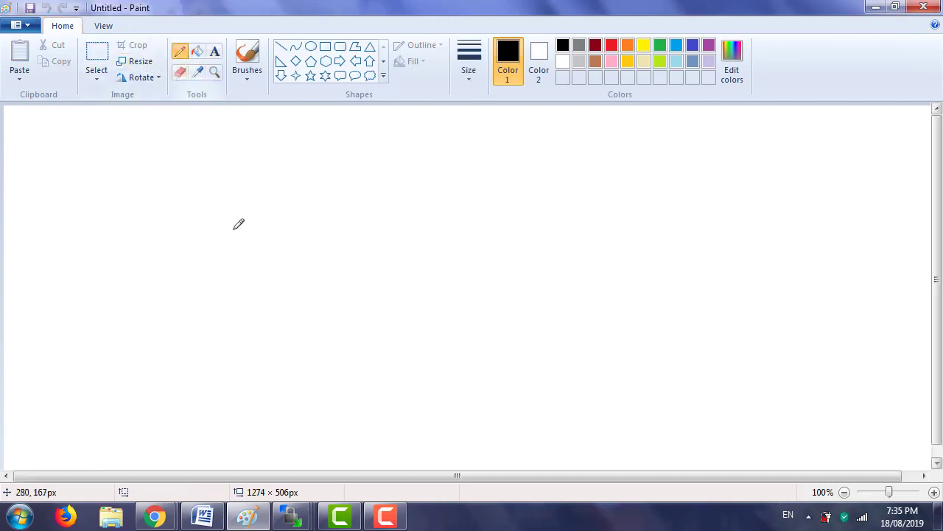
{"action": "mouse_move", "coordinate": [366, 238]}
{"action": "left_mouse_down"}
{"action": "mouse_move", "coordinate": [395, 295]}
{"action": "mouse_move", "coordinate": [377, 237]}
{"action": "mouse_move", "coordinate": [361, 239]}
{"action": "mouse_move", "coordinate": [364, 293]}
{"action": "mouse_move", "coordinate": [383, 255]}
{"action": "mouse_move", "coordinate": [396, 280]}
{"action": "mouse_move", "coordinate": [622, 262]}
{"action": "mouse_move", "coordinate": [640, 281]}
{"action": "mouse_move", "coordinate": [667, 277]}
{"action": "left_mouse_up"}
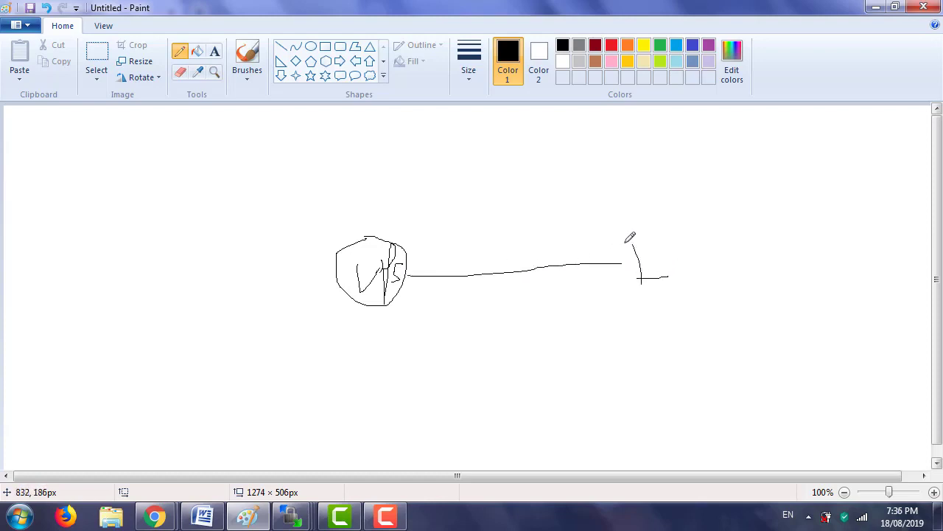
{"action": "mouse_move", "coordinate": [625, 242]}
{"action": "left_mouse_down"}
{"action": "mouse_move", "coordinate": [647, 241]}
{"action": "mouse_move", "coordinate": [701, 273]}
{"action": "mouse_move", "coordinate": [702, 287]}
{"action": "left_mouse_up"}
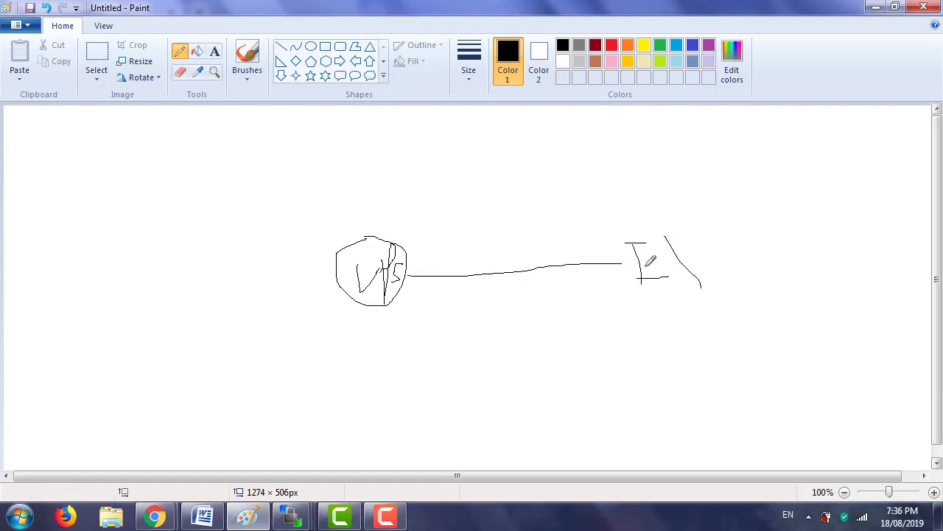
- Add the text label "IP 1" beyond the line's right end and "IP2" above the line, right of the VPS circle
{"action": "left_click", "coordinate": [214, 53]}
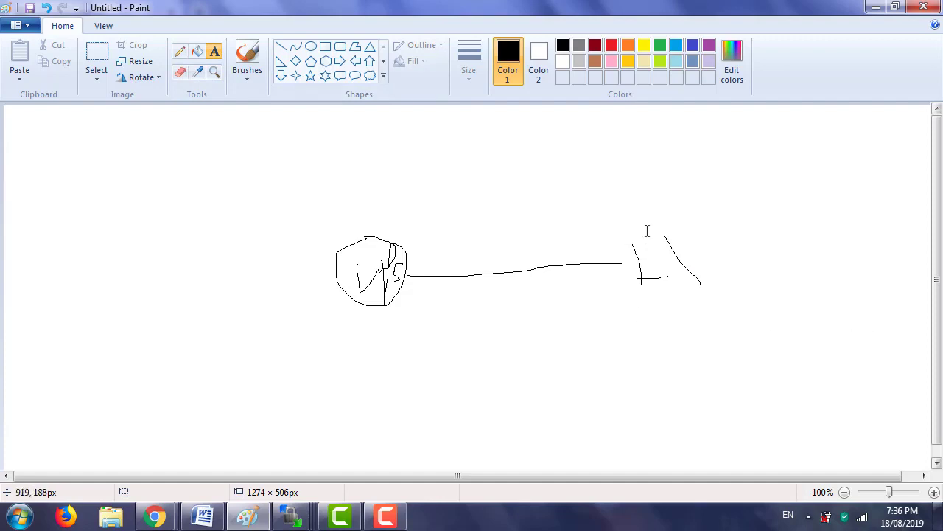
{"action": "left_click", "coordinate": [694, 233]}
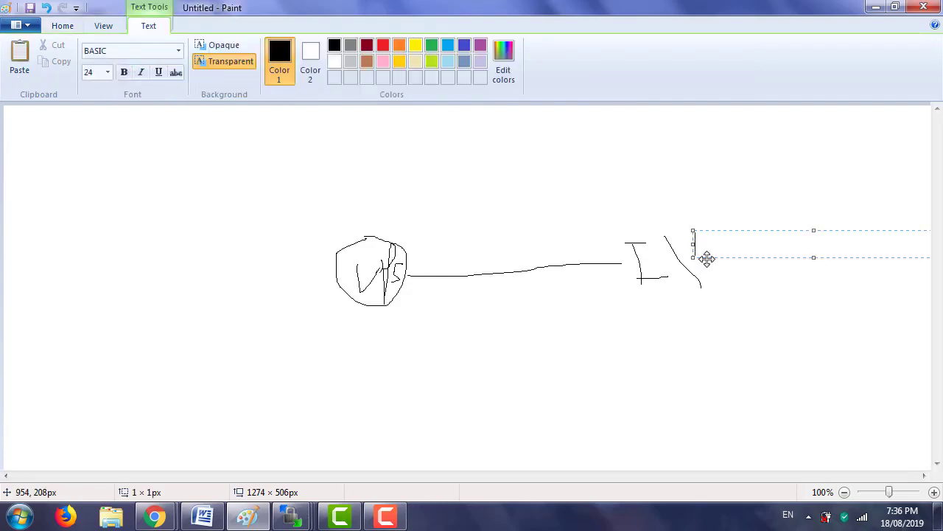
{"action": "type", "text": "IP 1"}
{"action": "left_click", "coordinate": [484, 154]}
{"action": "left_click", "coordinate": [496, 157]}
{"action": "type", "text": "IP2"}
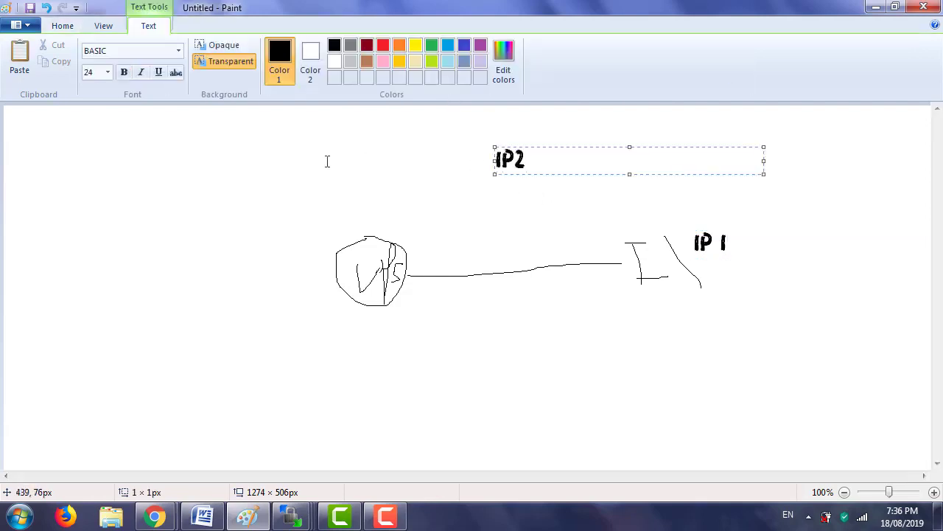
- Add the text label "IP3" above the VPS circle and "IP4" to the circle's upper left
{"action": "left_click", "coordinate": [327, 161]}
{"action": "left_click", "coordinate": [327, 160]}
{"action": "type", "text": "IP3"}
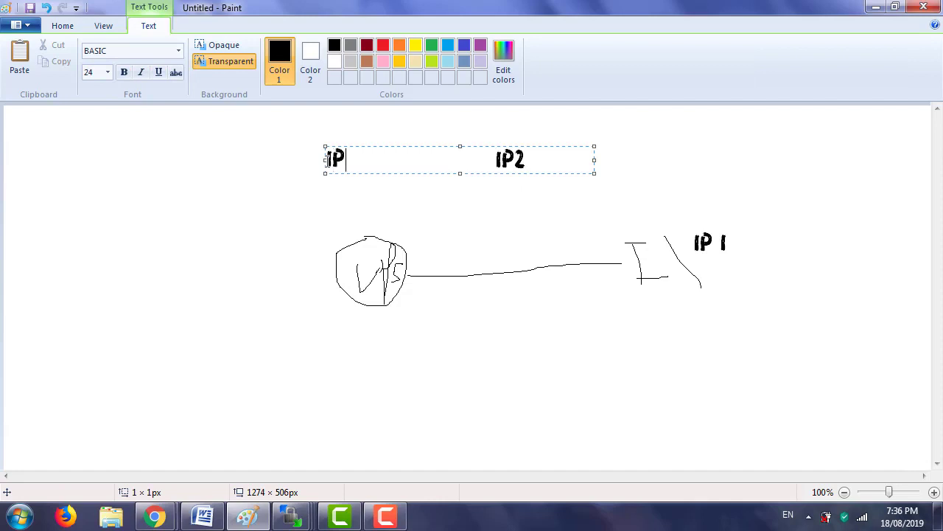
{"action": "left_click", "coordinate": [195, 209]}
{"action": "left_click", "coordinate": [193, 208]}
{"action": "type", "text": "IP4"}
{"action": "left_click", "coordinate": [141, 72]}
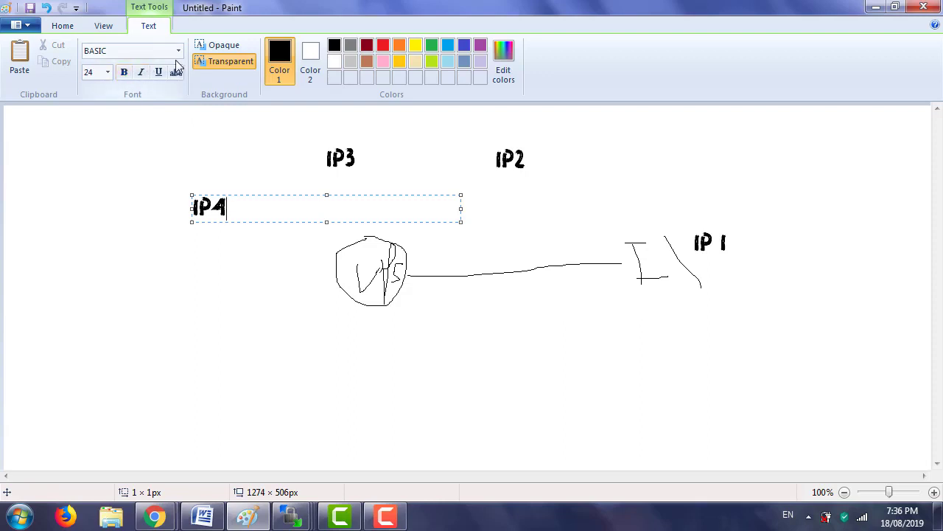
- Connect IP4, IP3 and IP2 to the VPS circle with pencil lines and erase the rough handwritten strokes beside IP 1
{"action": "left_click", "coordinate": [63, 26]}
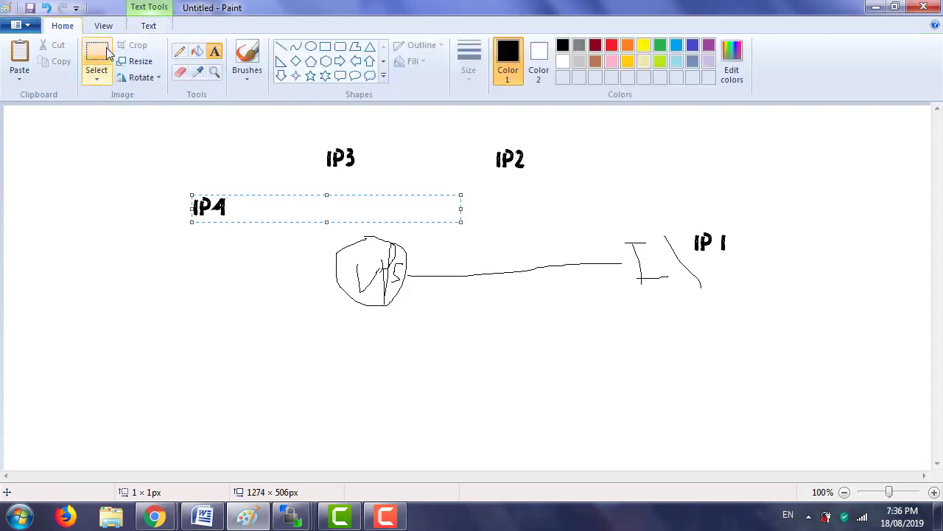
{"action": "left_click", "coordinate": [180, 51]}
{"action": "left_click_drag", "start_coordinate": [260, 225], "coordinate": [338, 261]}
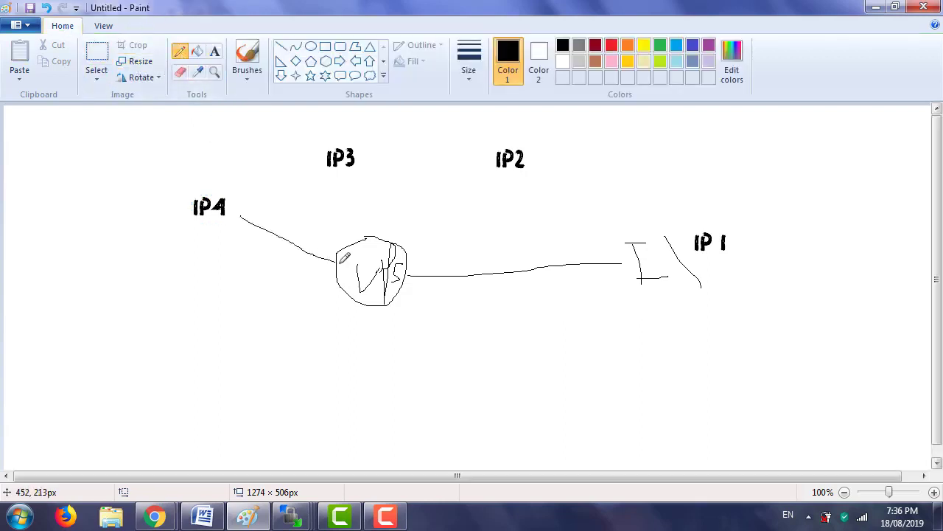
{"action": "left_click_drag", "start_coordinate": [361, 167], "coordinate": [358, 249]}
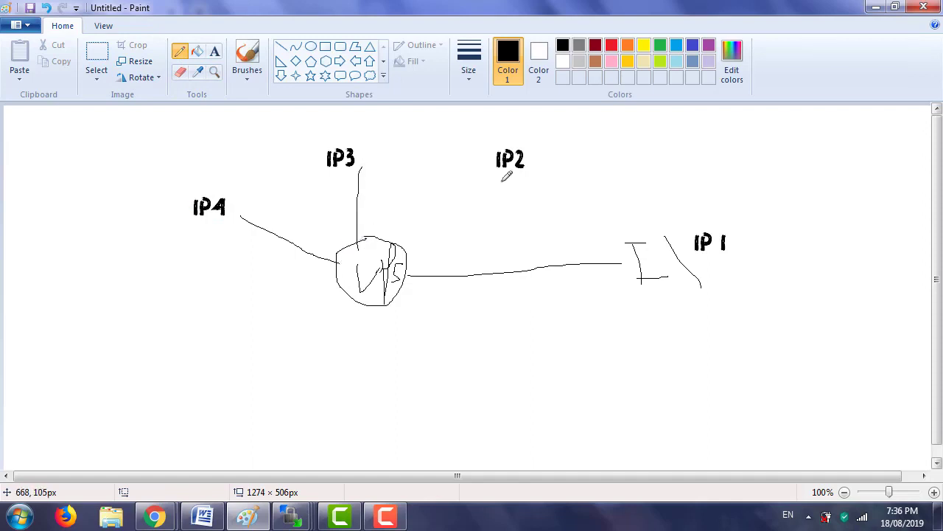
{"action": "left_click_drag", "start_coordinate": [502, 179], "coordinate": [417, 234]}
{"action": "left_click", "coordinate": [180, 71]}
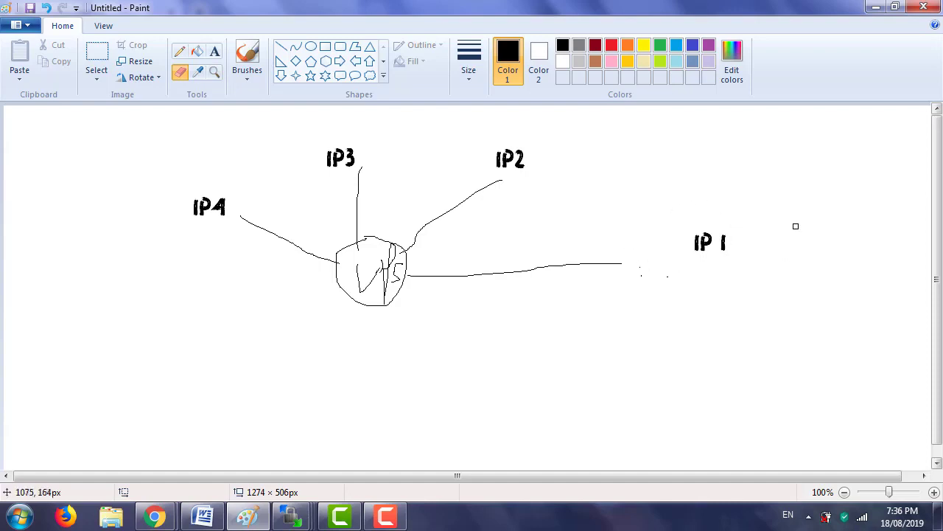
- Write the text 720 to the right of the IP 1 label
{"action": "left_click", "coordinate": [215, 51]}
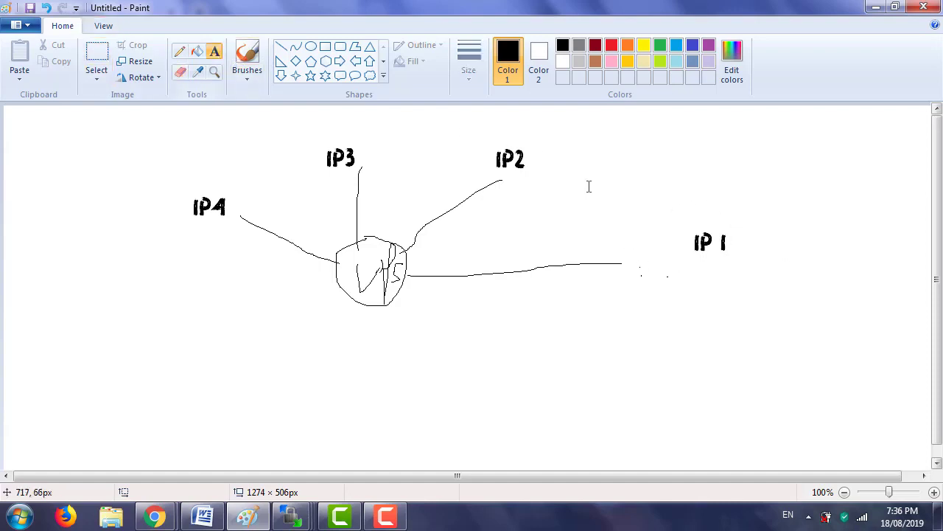
{"action": "left_click", "coordinate": [783, 245]}
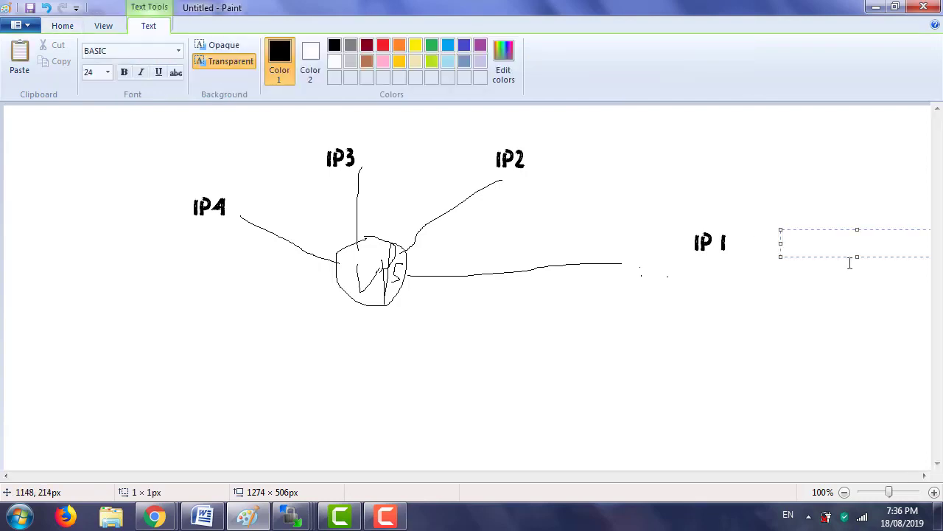
{"action": "type", "text": "720"}
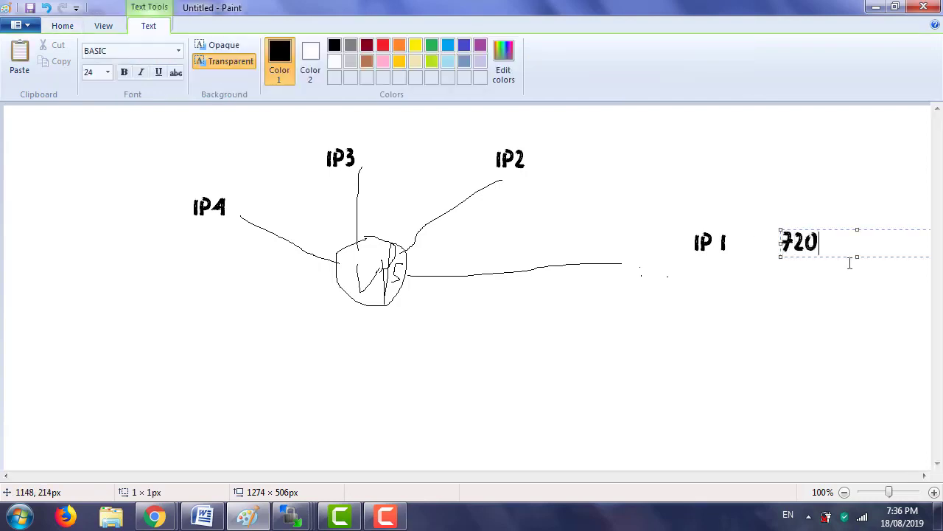
{"action": "left_click", "coordinate": [575, 163]}
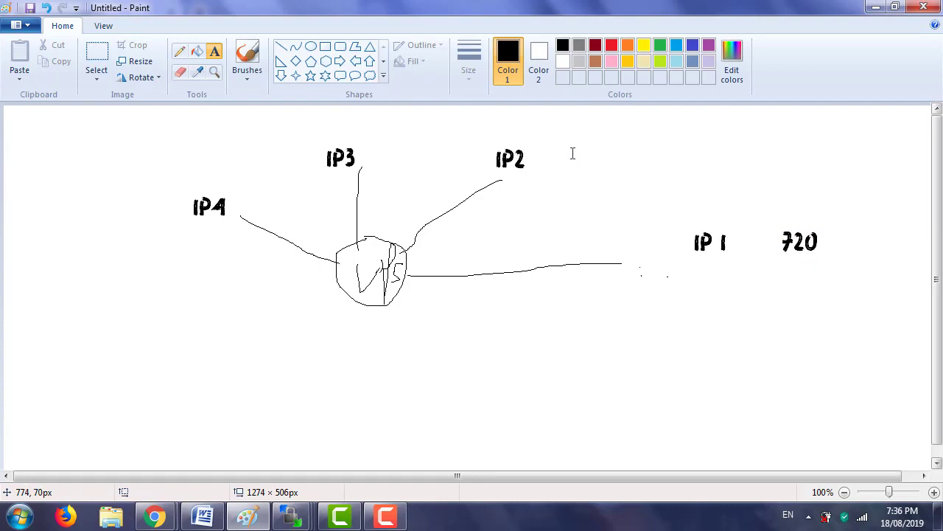
- Write the text 1440 just above the 720 near IP 1
{"action": "left_click", "coordinate": [798, 234]}
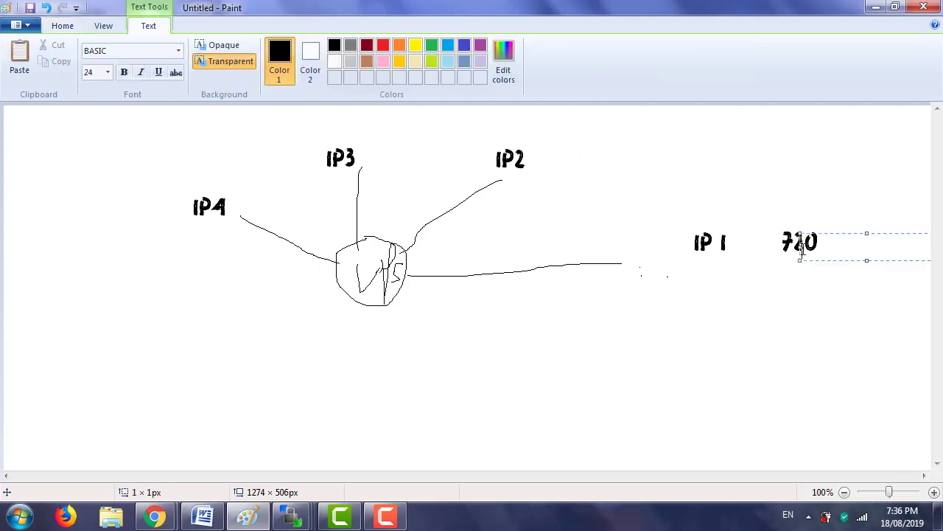
{"action": "left_click", "coordinate": [774, 230]}
{"action": "left_click", "coordinate": [764, 210]}
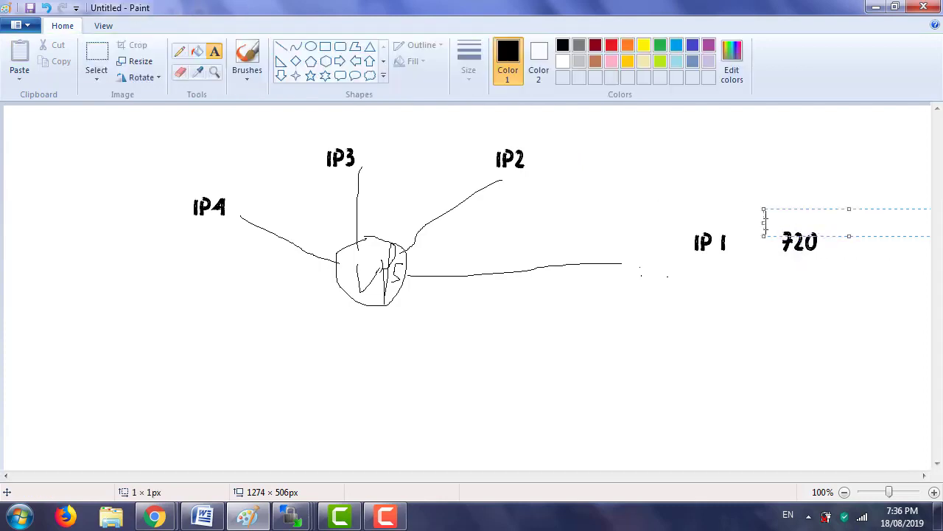
{"action": "type", "text": "1"}
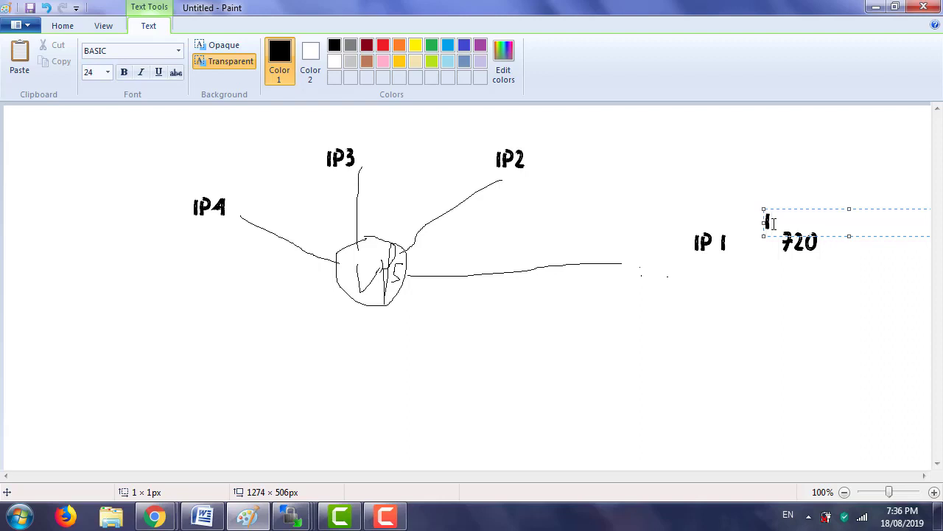
{"action": "type", "text": "440"}
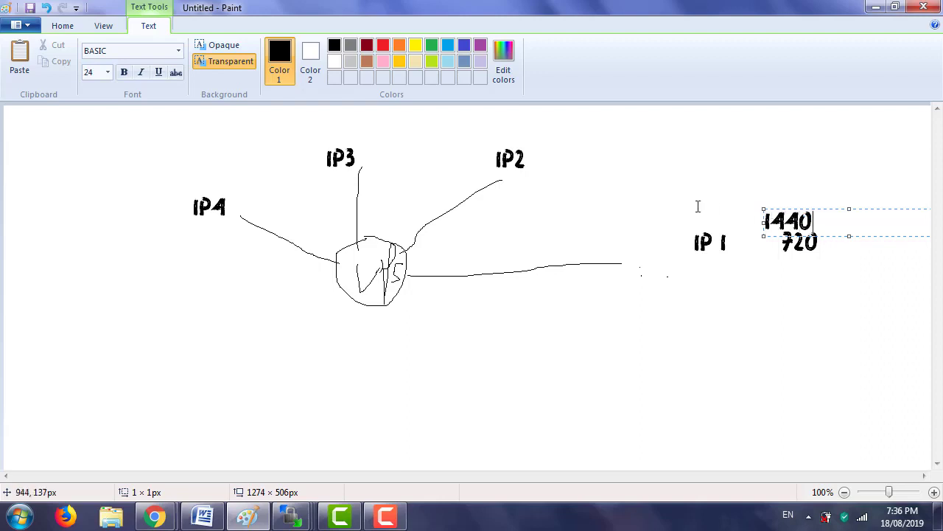
- Write 1440 beside the IP2 and IP3 labels and above the IP4 label
{"action": "left_click", "coordinate": [547, 159]}
{"action": "left_click", "coordinate": [549, 159]}
{"action": "type", "text": "1"}
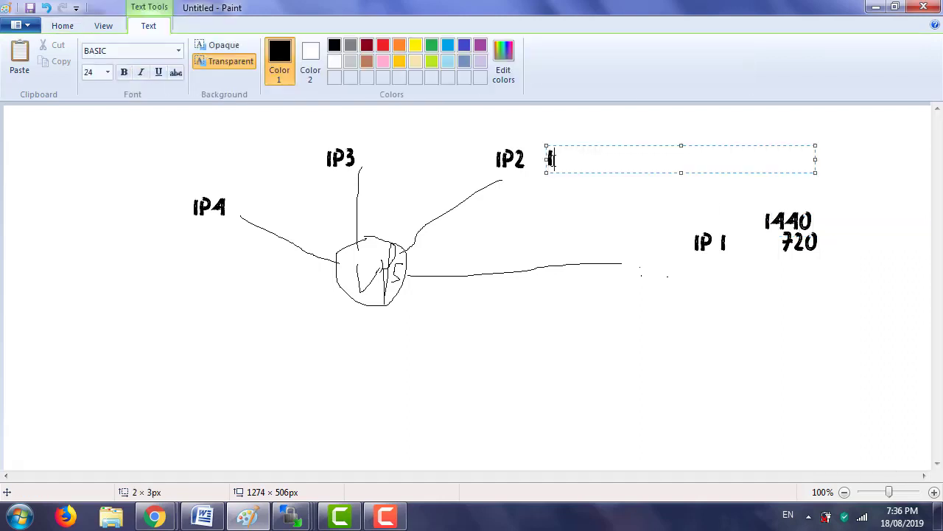
{"action": "type", "text": "440"}
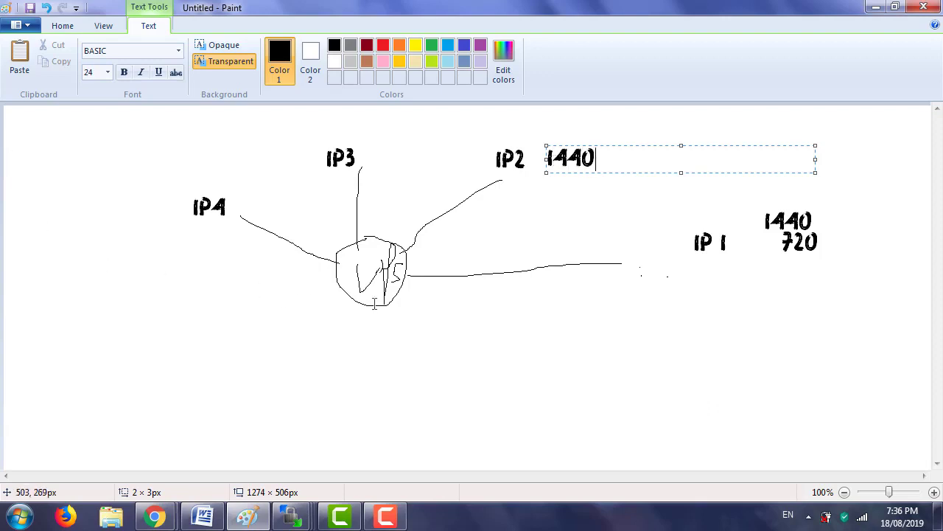
{"action": "left_click", "coordinate": [389, 173]}
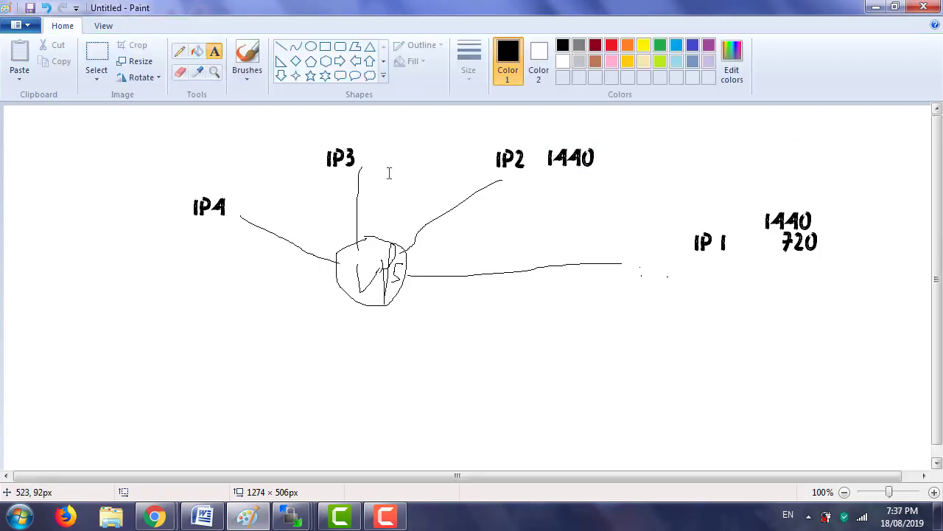
{"action": "left_click", "coordinate": [363, 158]}
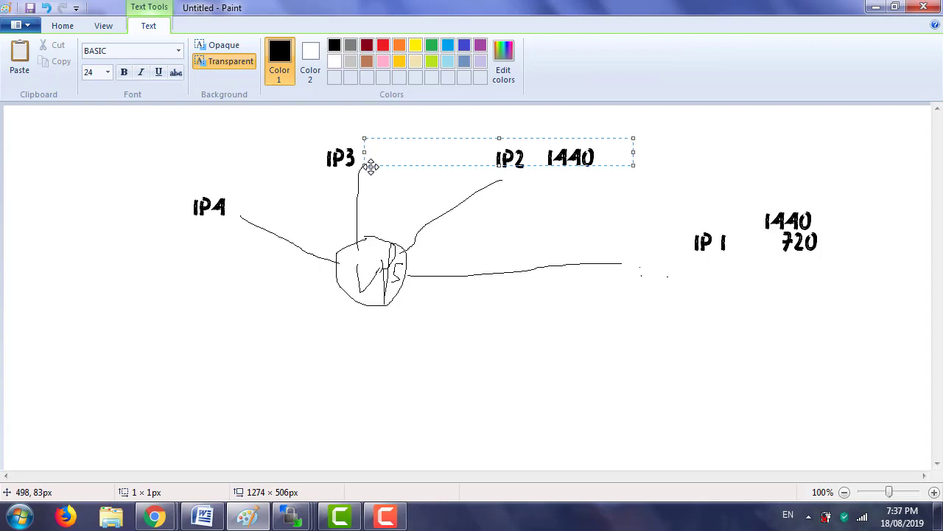
{"action": "type", "text": "1440"}
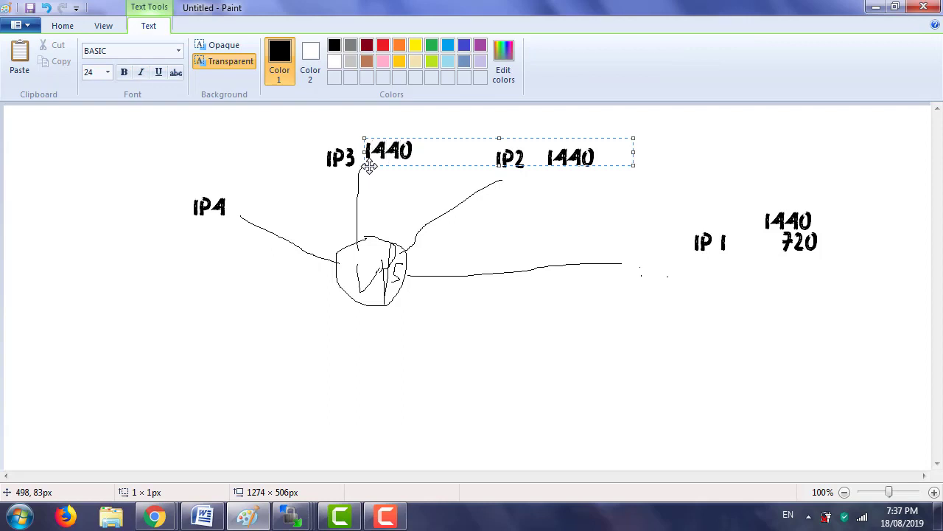
{"action": "left_click", "coordinate": [172, 172]}
{"action": "left_click", "coordinate": [179, 174]}
{"action": "type", "text": "1"}
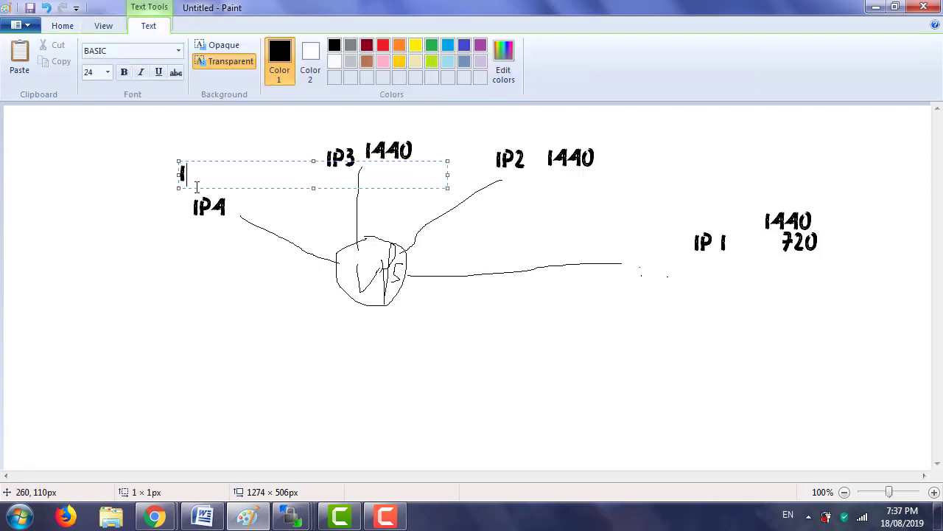
{"action": "type", "text": "440"}
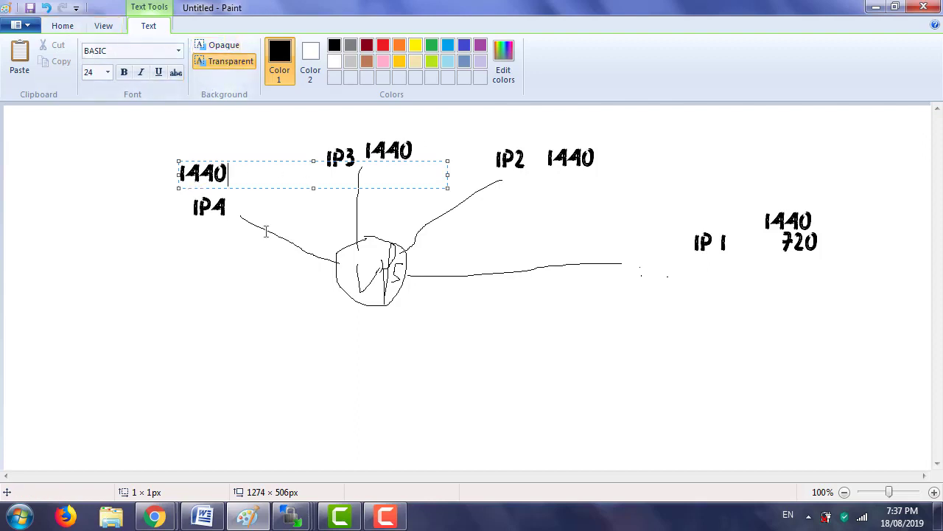
- Open Calculator and multiply 1440 by 4
{"action": "left_click", "coordinate": [20, 525]}
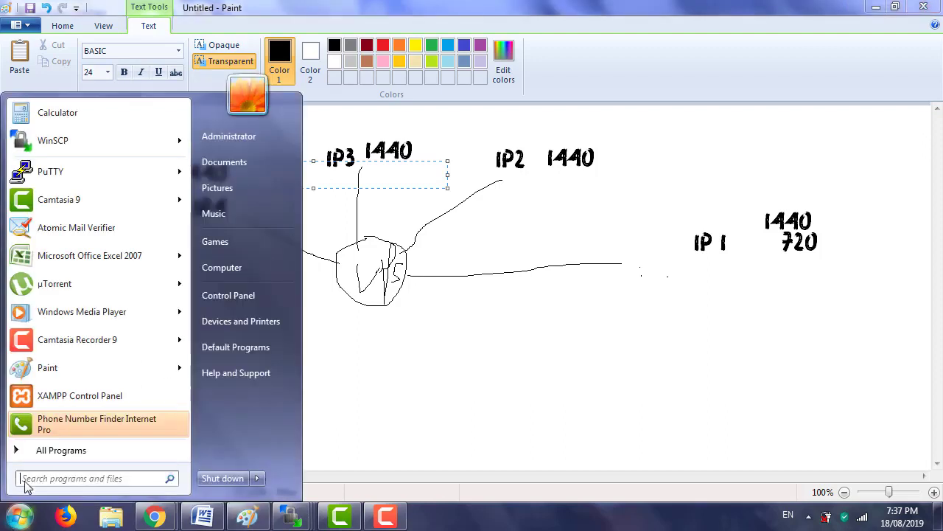
{"action": "left_click", "coordinate": [53, 114]}
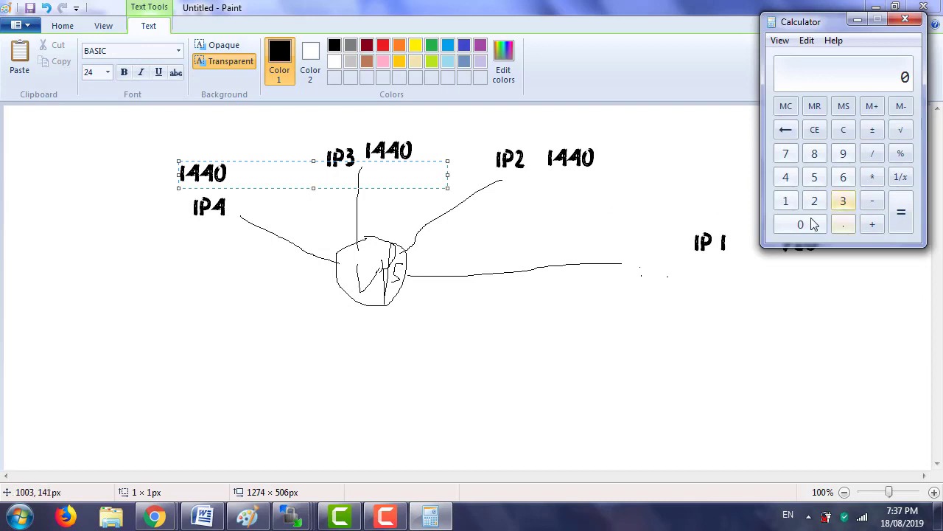
{"action": "left_click", "coordinate": [787, 180]}
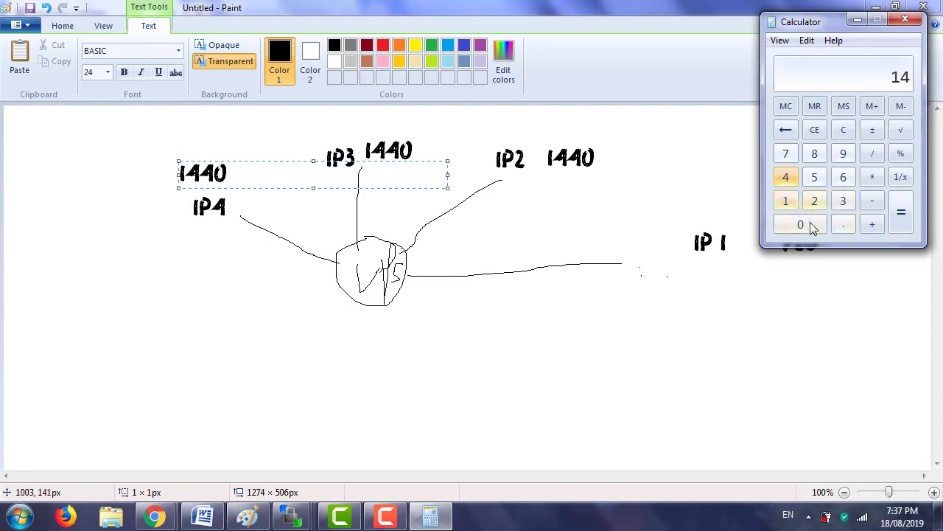
{"action": "left_click", "coordinate": [787, 180]}
{"action": "left_click", "coordinate": [801, 223]}
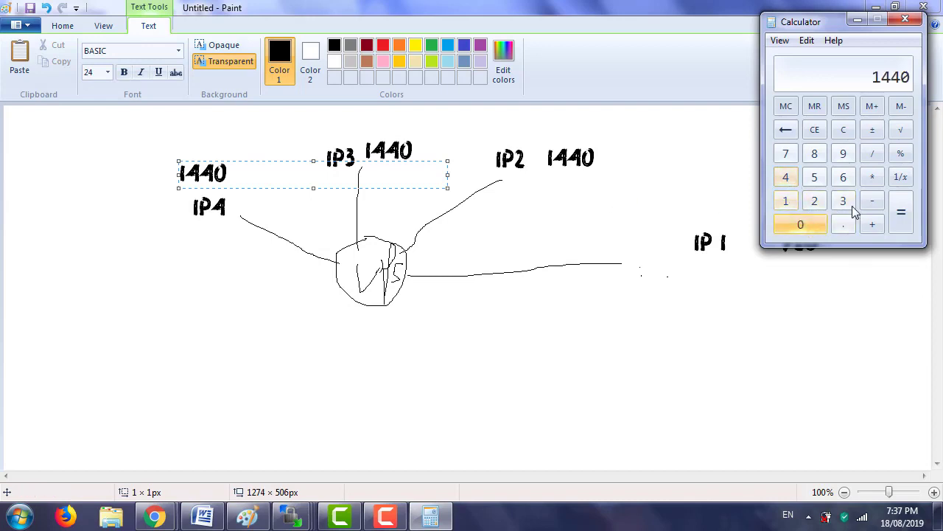
{"action": "left_click", "coordinate": [872, 177]}
{"action": "left_click", "coordinate": [787, 178]}
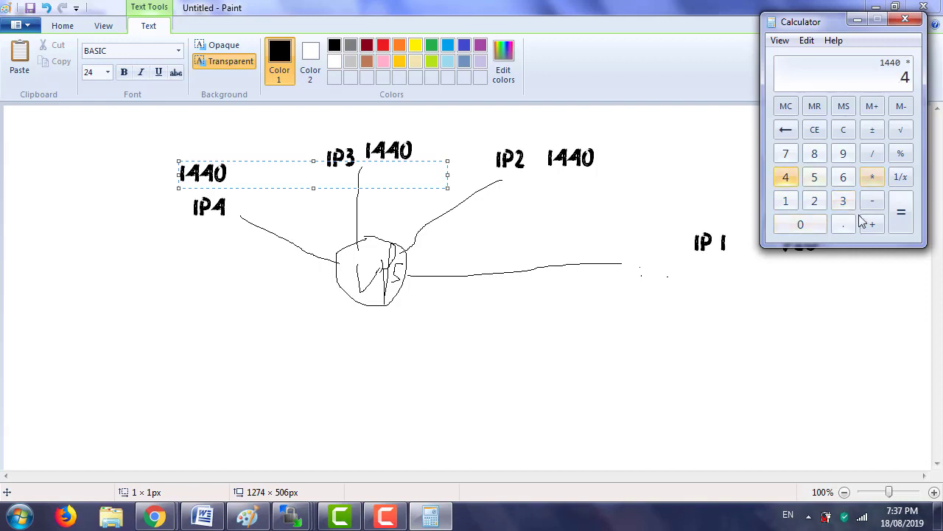
{"action": "left_click", "coordinate": [900, 213]}
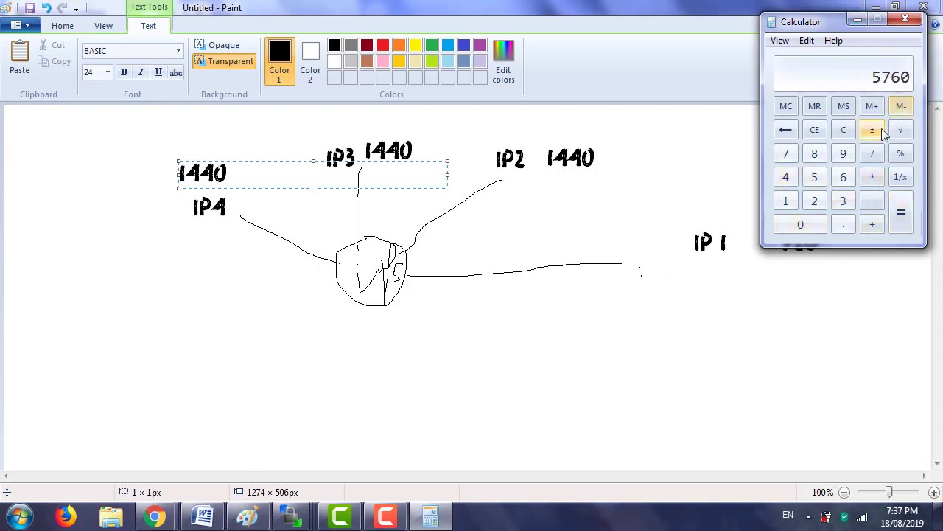
- Multiply the four-IP total in Calculator by 30, and clear and close the calculator
{"action": "left_click", "coordinate": [872, 177]}
{"action": "left_click", "coordinate": [843, 201]}
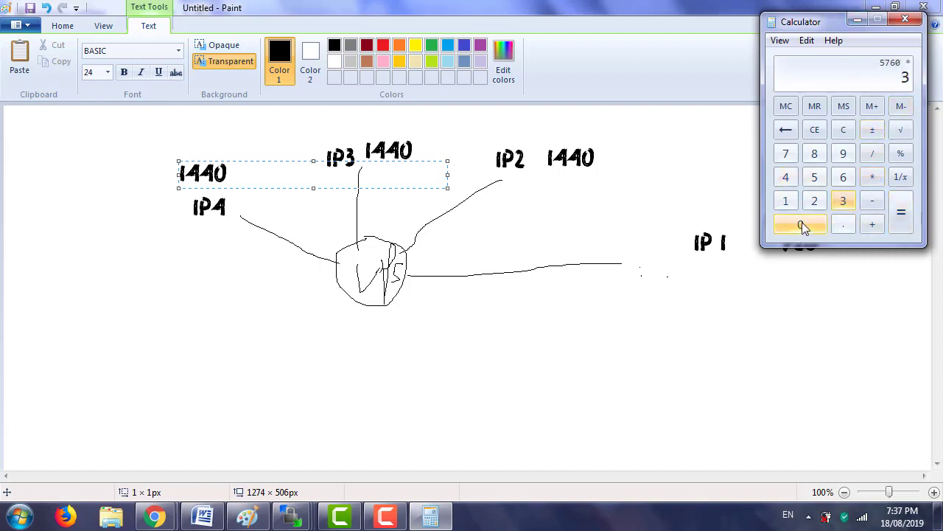
{"action": "left_click", "coordinate": [902, 229]}
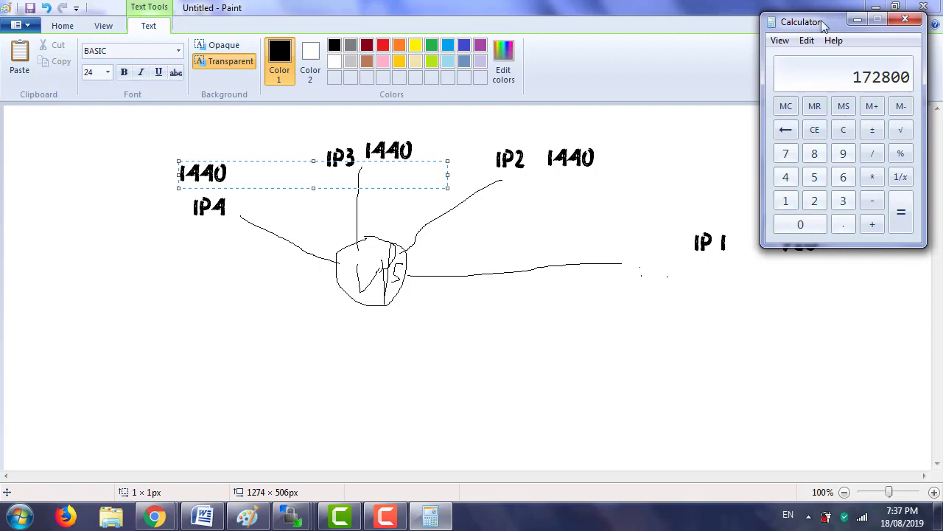
{"action": "left_click_drag", "start_coordinate": [824, 24], "coordinate": [782, 90]}
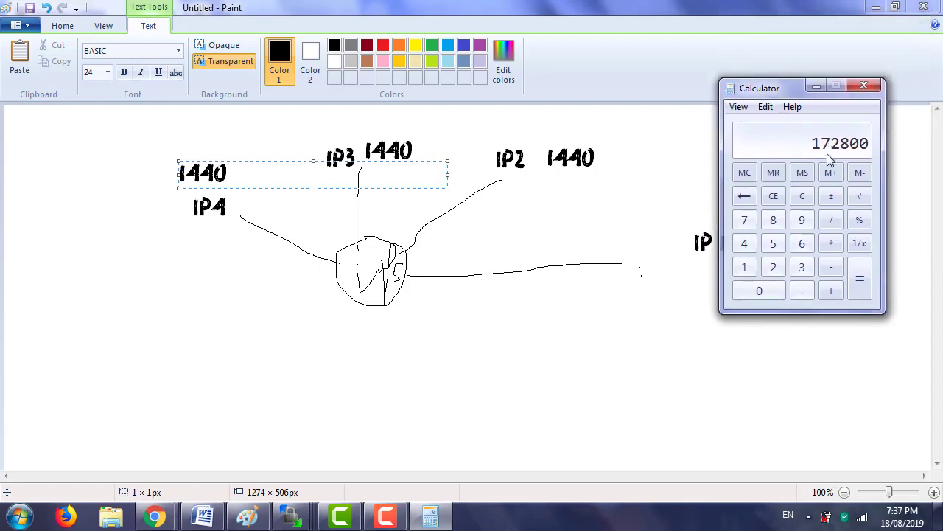
{"action": "left_click", "coordinate": [804, 197]}
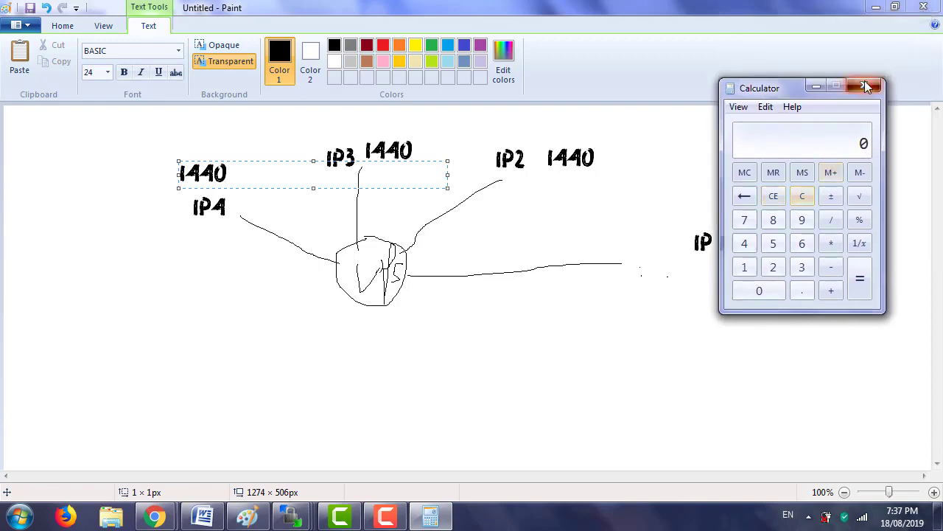
{"action": "left_click", "coordinate": [863, 86]}
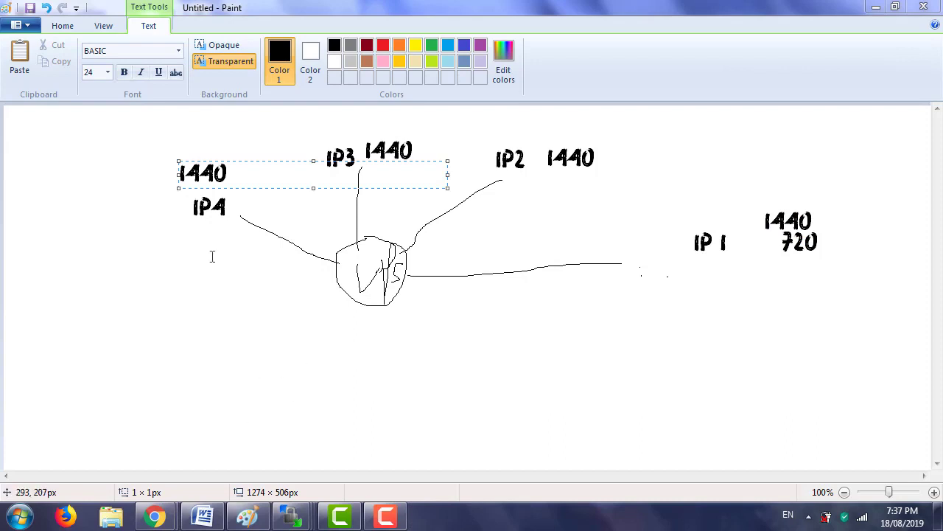
- Write the text "10 IP ----- VPS" in the empty area below the IP4 label
{"action": "left_click", "coordinate": [205, 325]}
{"action": "left_click", "coordinate": [56, 324]}
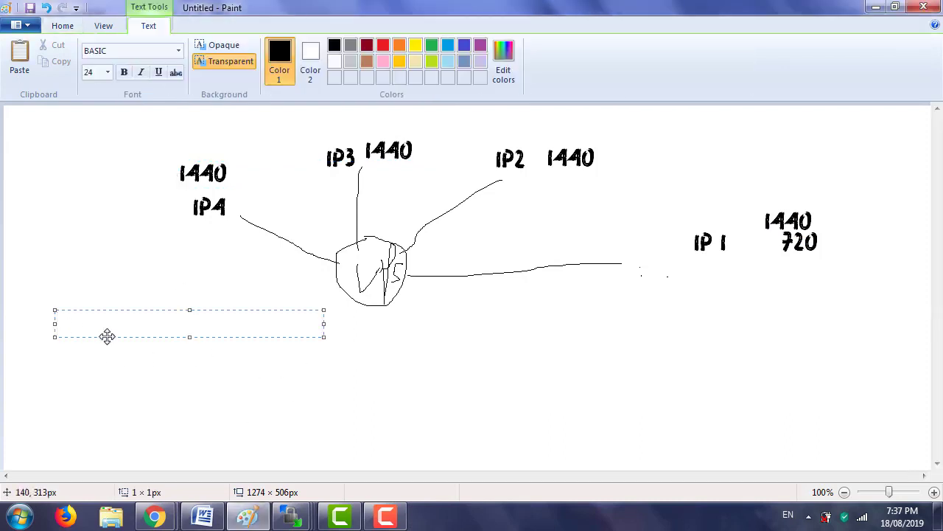
{"action": "type", "text": "10 IP -----"}
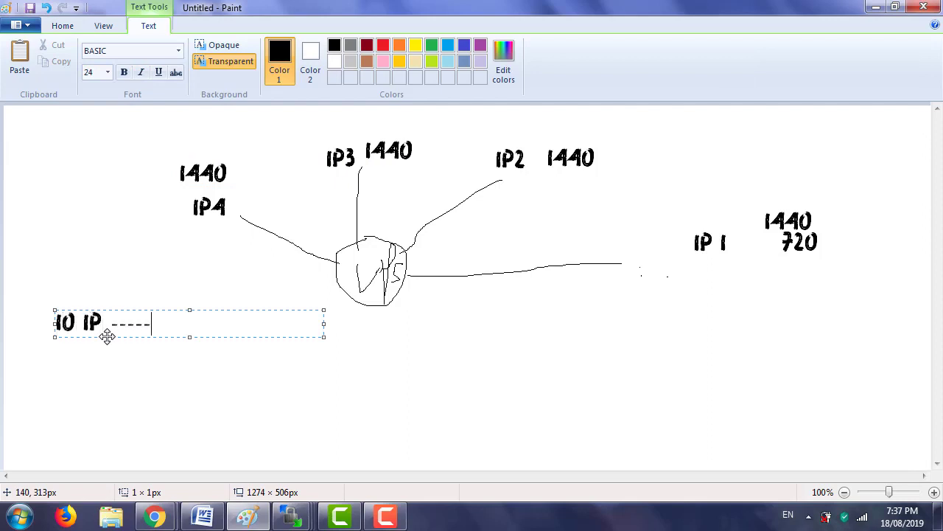
{"action": "type", "text": " VPS"}
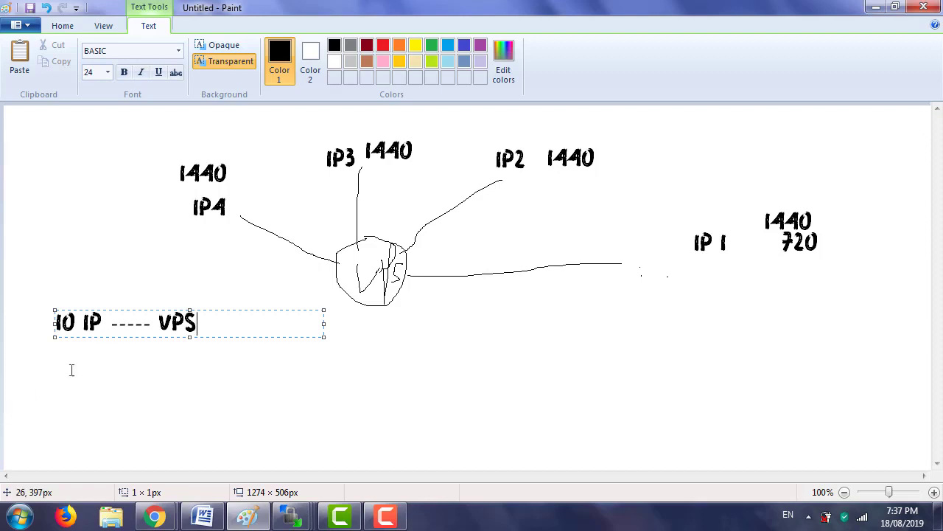
{"action": "left_click_drag", "start_coordinate": [105, 323], "coordinate": [56, 321]}
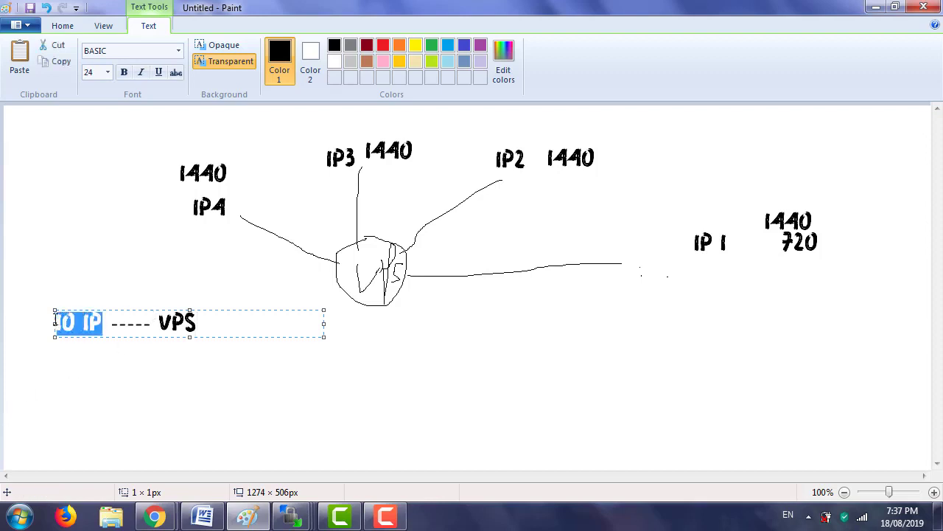
{"action": "left_click", "coordinate": [788, 227]}
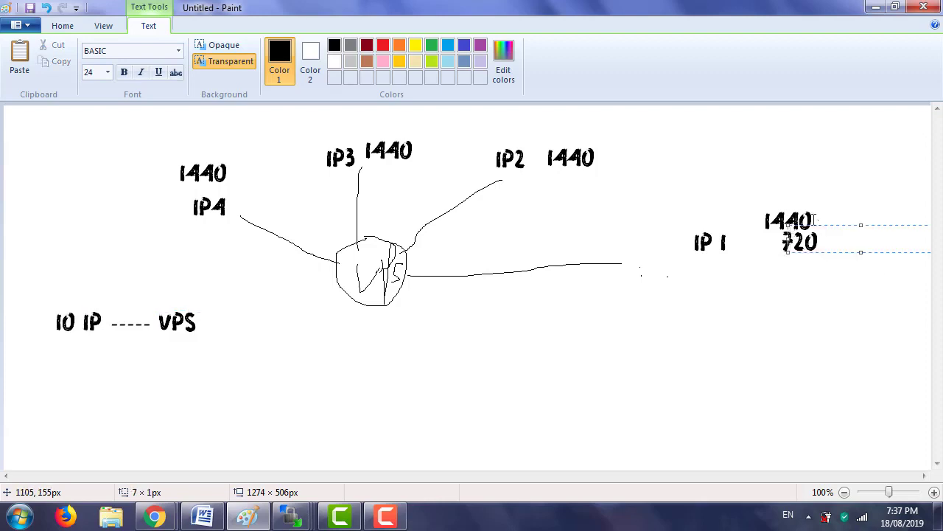
{"action": "left_click_drag", "start_coordinate": [815, 219], "coordinate": [759, 195]}
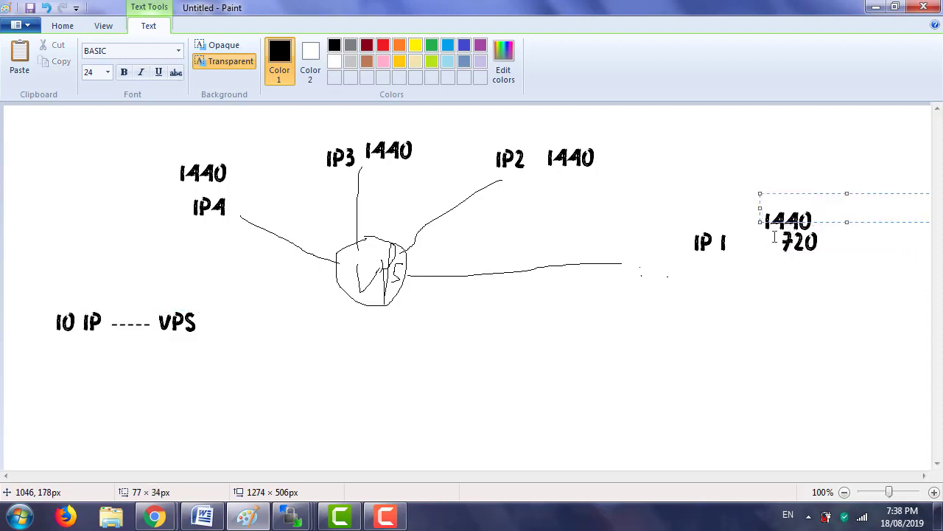
{"action": "left_click_drag", "start_coordinate": [777, 242], "coordinate": [834, 246]}
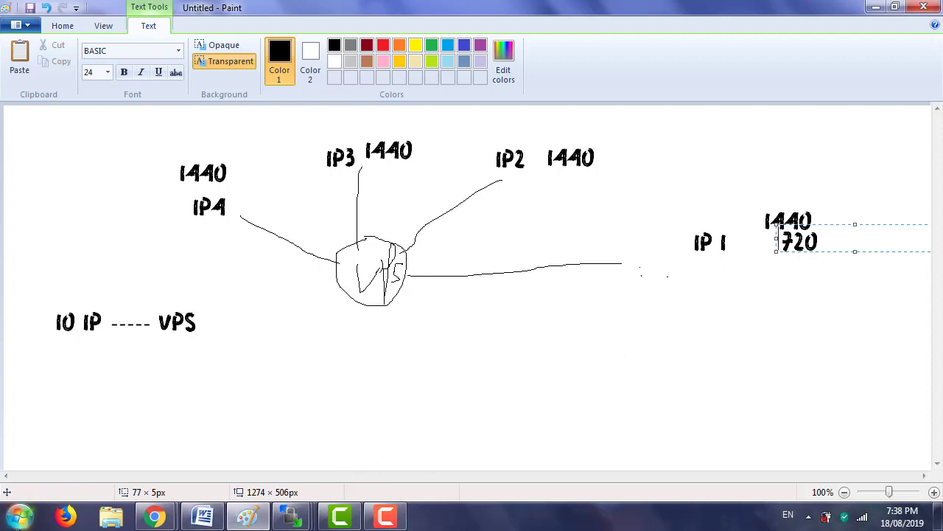
- Open Calculator over the sketch and divide 10000 by 24, and clear the result
{"action": "left_click", "coordinate": [18, 516]}
{"action": "left_click", "coordinate": [66, 115]}
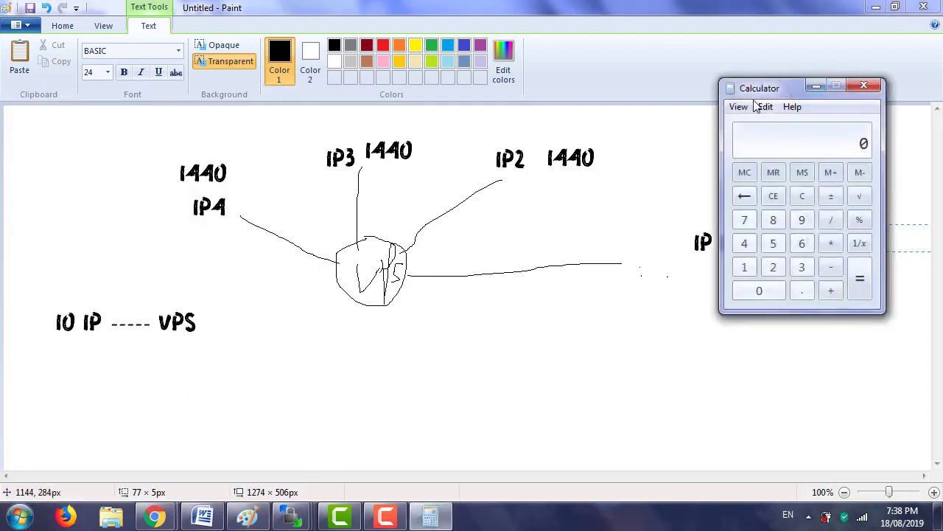
{"action": "left_click_drag", "start_coordinate": [786, 87], "coordinate": [485, 159]}
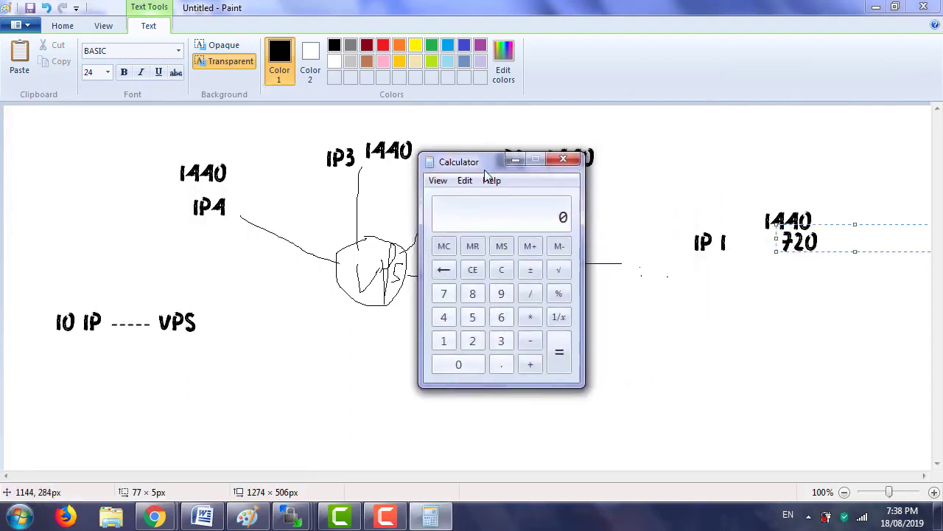
{"action": "left_click", "coordinate": [447, 364]}
{"action": "left_click", "coordinate": [446, 364]}
{"action": "left_click", "coordinate": [446, 364]}
{"action": "left_click", "coordinate": [447, 364]}
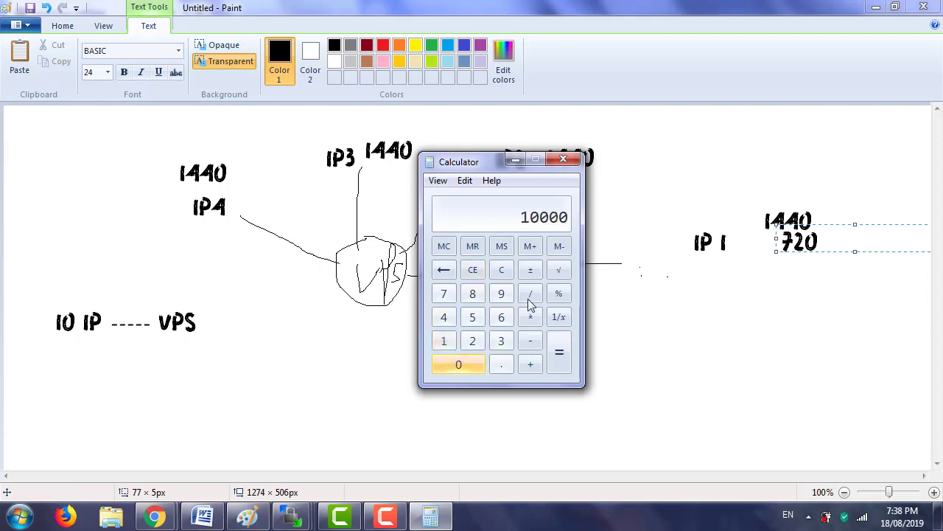
{"action": "left_click", "coordinate": [530, 294]}
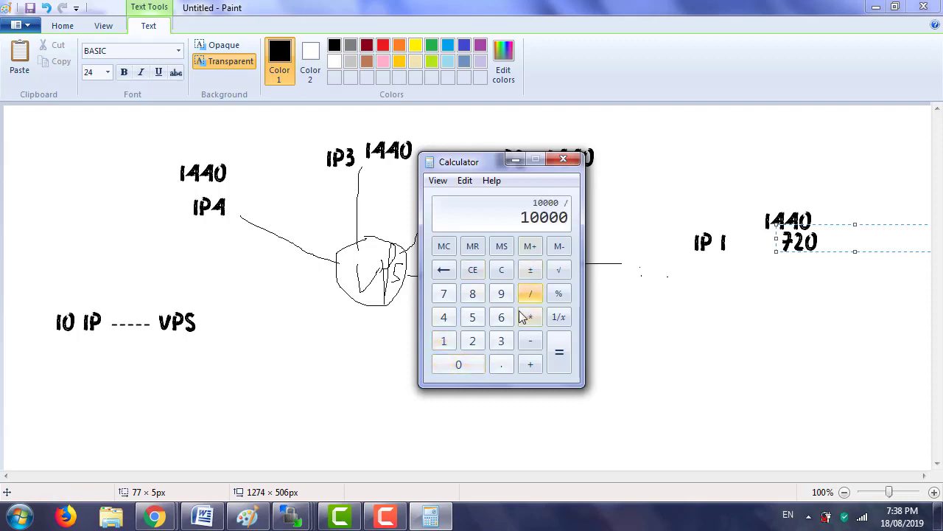
{"action": "left_click", "coordinate": [463, 341]}
{"action": "left_click", "coordinate": [451, 316]}
{"action": "left_click", "coordinate": [559, 362]}
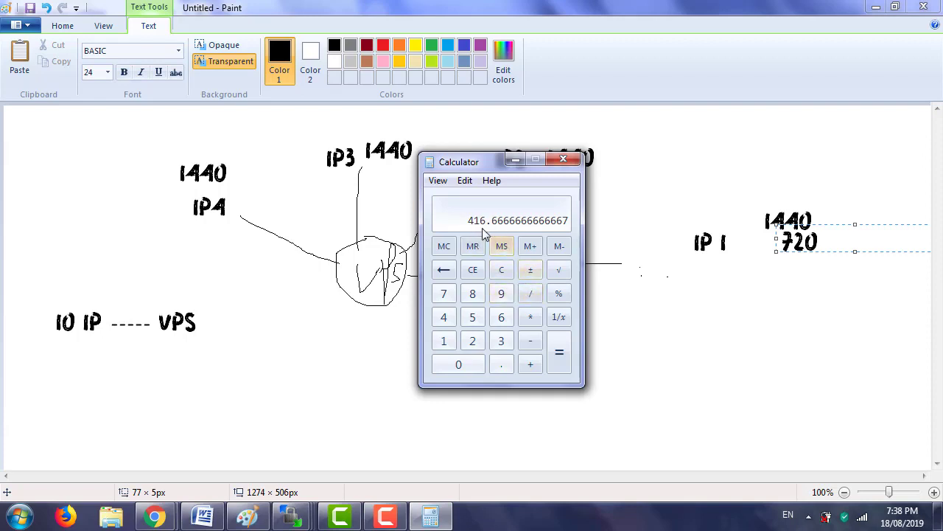
{"action": "left_click", "coordinate": [501, 270]}
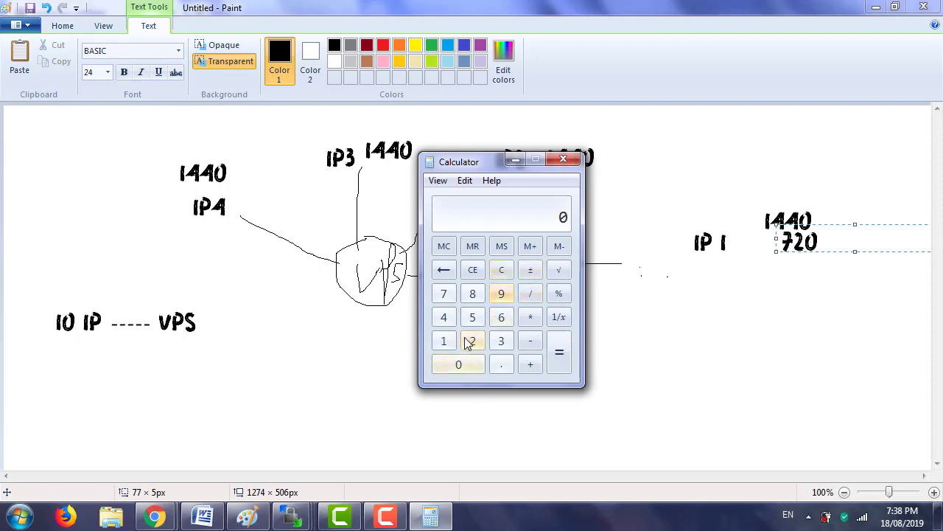
- Calculate 10000 divided by 24 and divide that result by 60, and close Calculator
{"action": "left_click", "coordinate": [443, 348]}
{"action": "left_click", "coordinate": [448, 362]}
{"action": "left_click", "coordinate": [448, 362]}
{"action": "left_click", "coordinate": [448, 362]}
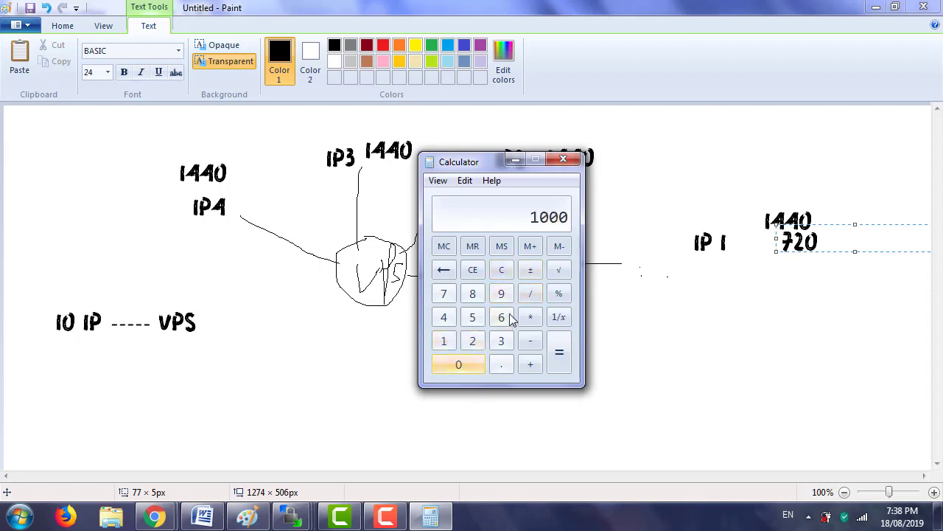
{"action": "left_click", "coordinate": [458, 364]}
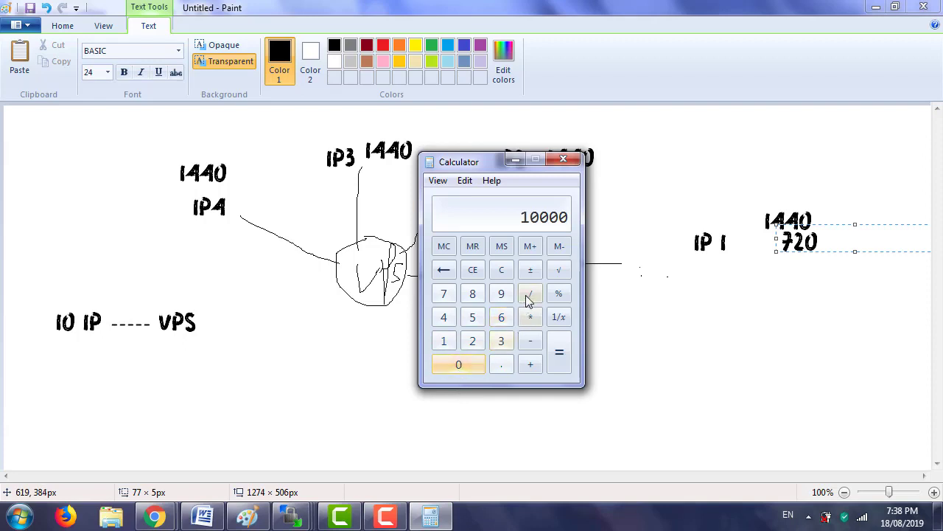
{"action": "left_click", "coordinate": [528, 296]}
{"action": "left_click", "coordinate": [472, 340]}
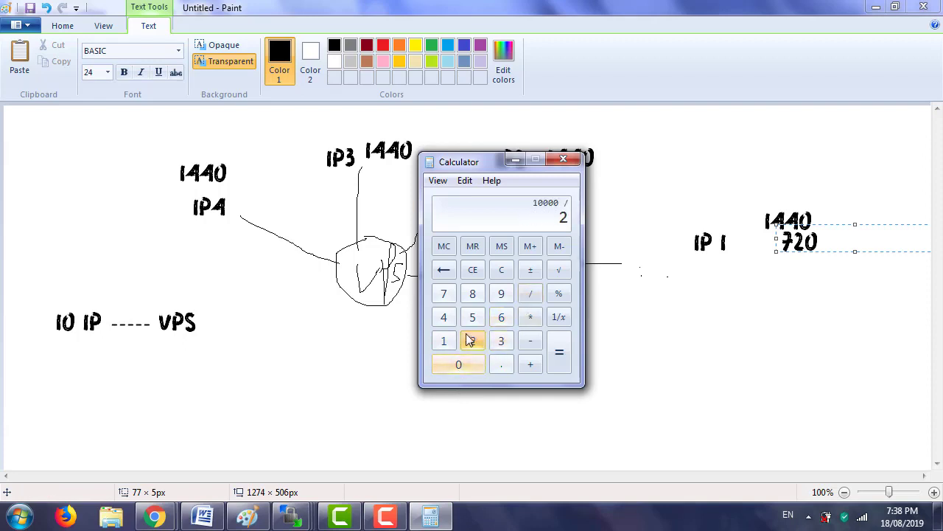
{"action": "left_click", "coordinate": [452, 317]}
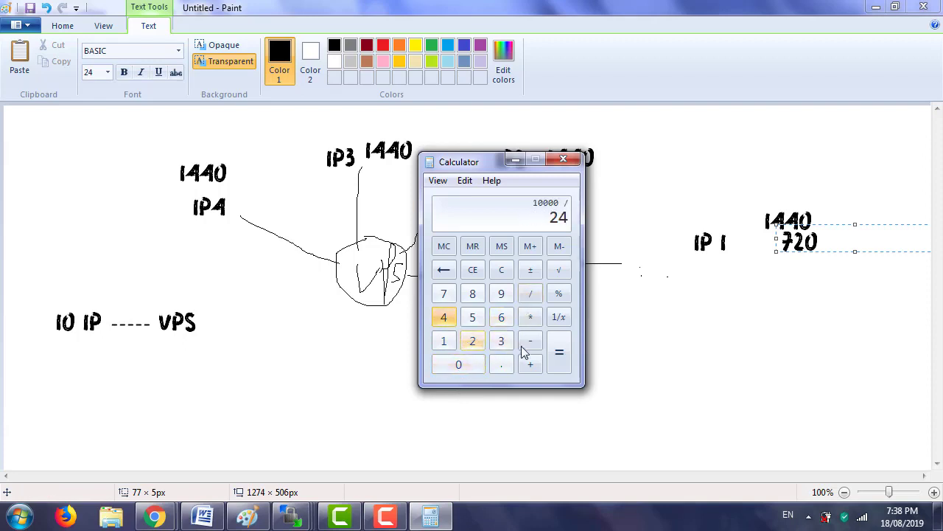
{"action": "left_click", "coordinate": [559, 352]}
{"action": "left_click", "coordinate": [530, 293]}
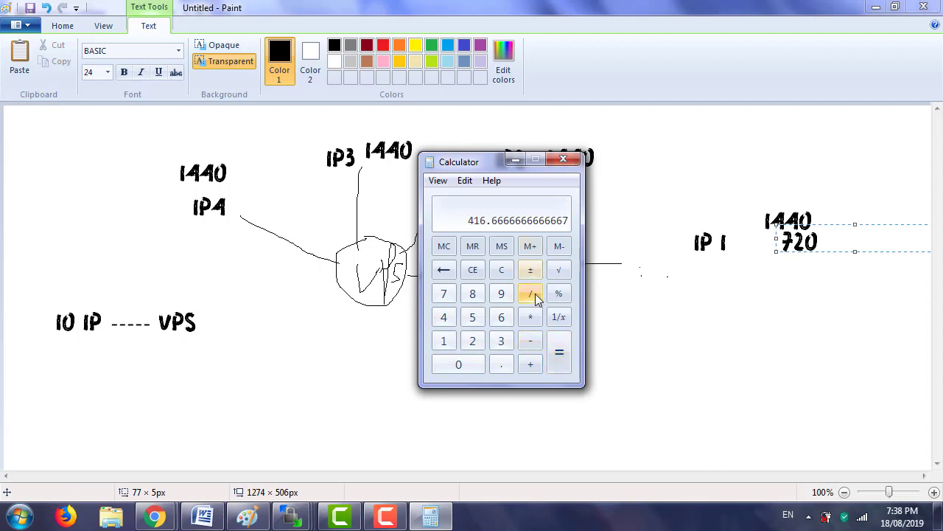
{"action": "left_click", "coordinate": [501, 317]}
{"action": "left_click", "coordinate": [460, 366]}
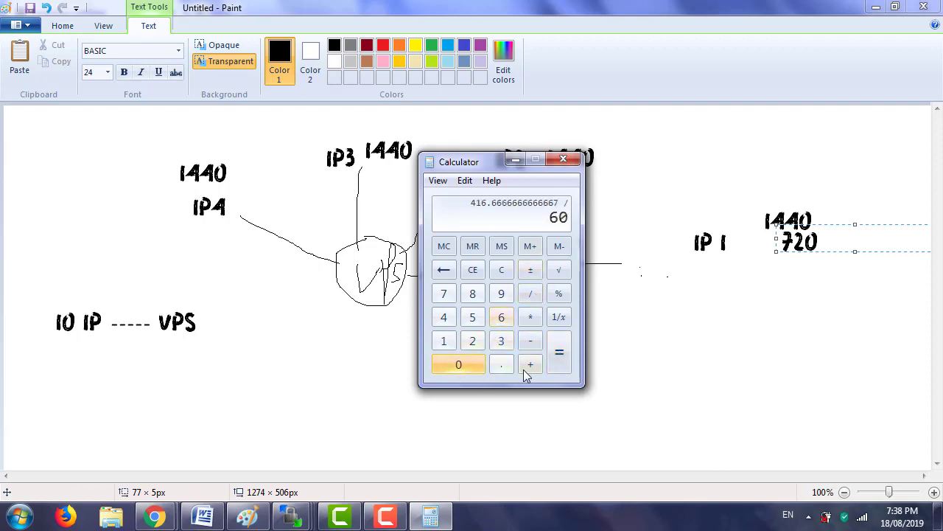
{"action": "left_click", "coordinate": [559, 359]}
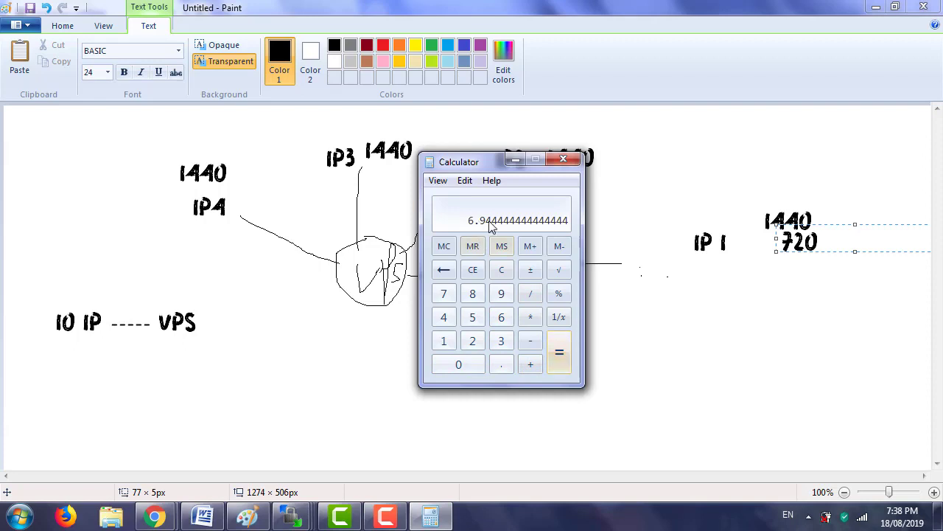
{"action": "left_click", "coordinate": [563, 159]}
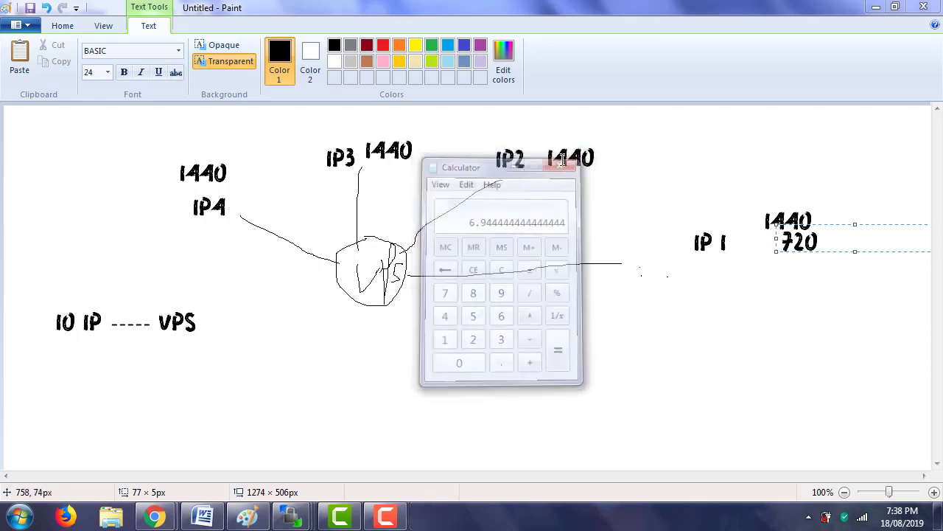
- Reopen Calculator and multiply 10 by 60 and by 24
{"action": "left_click", "coordinate": [714, 308]}
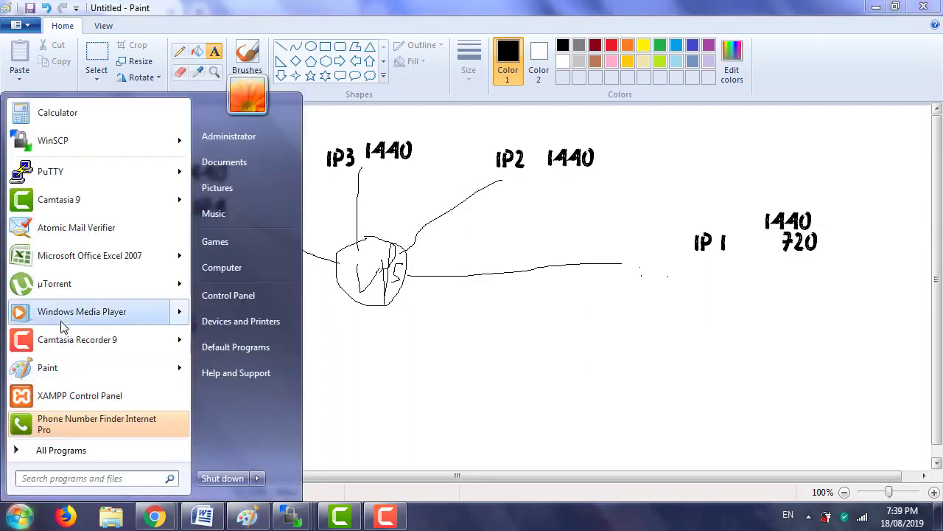
{"action": "left_click", "coordinate": [33, 114]}
{"action": "left_click", "coordinate": [442, 347]}
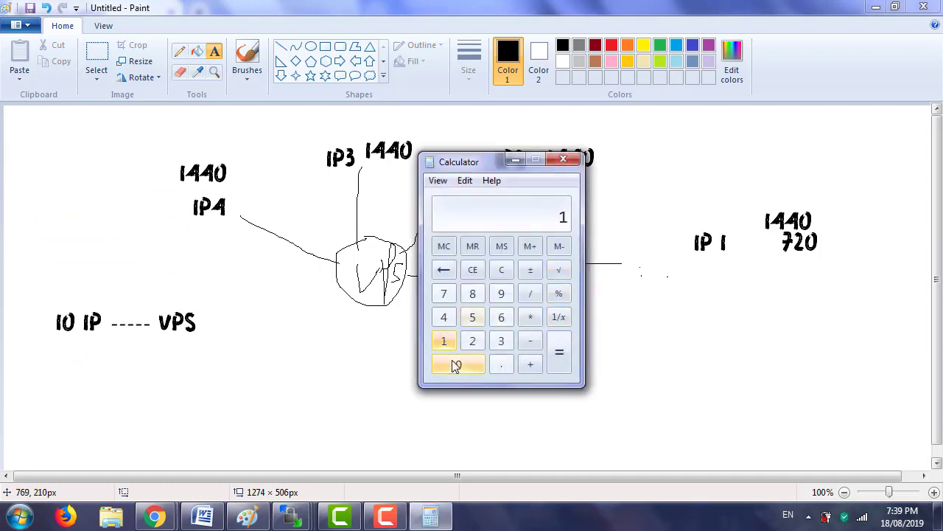
{"action": "left_click", "coordinate": [454, 362]}
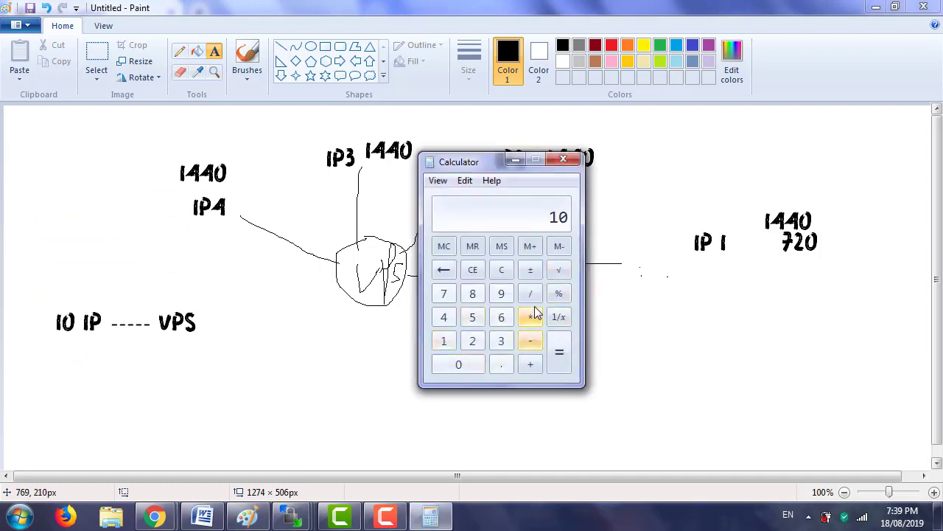
{"action": "left_click", "coordinate": [530, 316]}
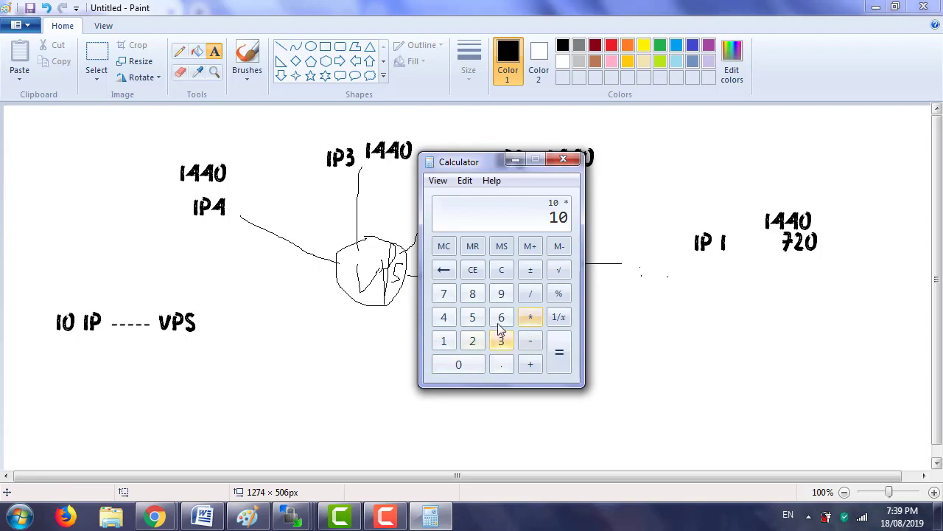
{"action": "left_click", "coordinate": [501, 318]}
{"action": "left_click", "coordinate": [476, 365]}
{"action": "left_click", "coordinate": [532, 318]}
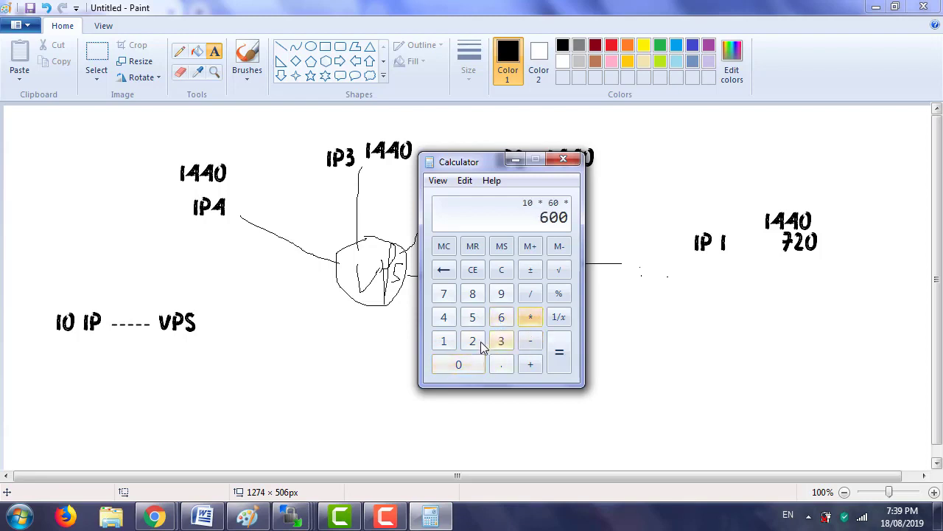
{"action": "left_click", "coordinate": [472, 341]}
{"action": "left_click", "coordinate": [444, 317]}
{"action": "left_click", "coordinate": [554, 361]}
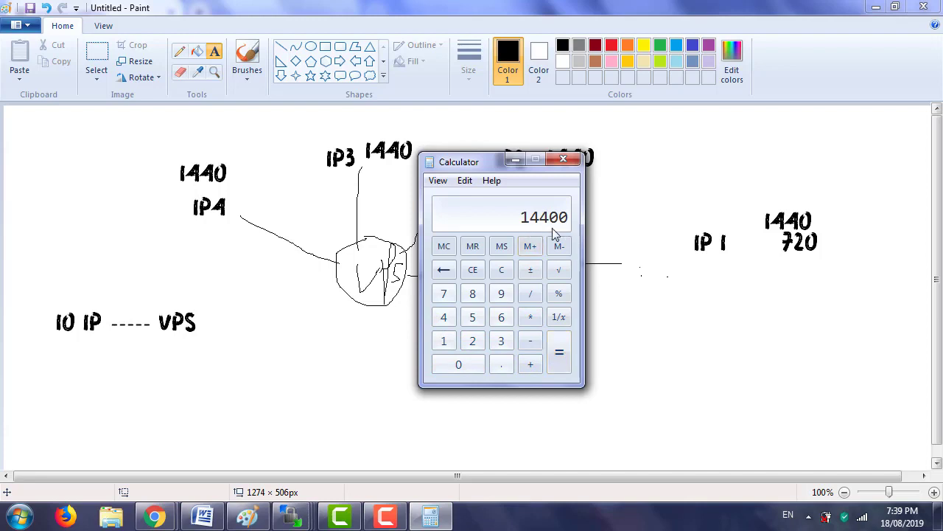
- Multiply the daily result by 10 for the ten IPs, and close Calculator
{"action": "left_click", "coordinate": [533, 319]}
{"action": "left_click", "coordinate": [449, 340]}
{"action": "left_click", "coordinate": [452, 371]}
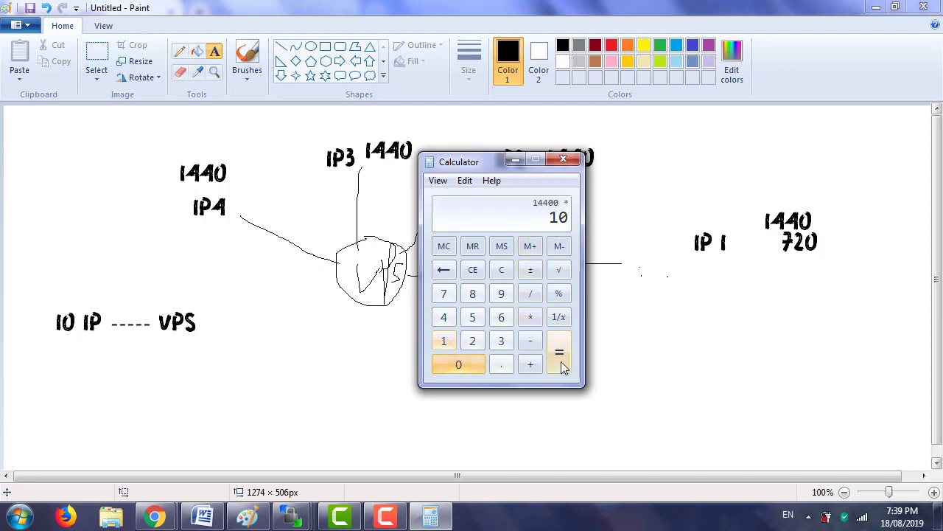
{"action": "left_click", "coordinate": [558, 351]}
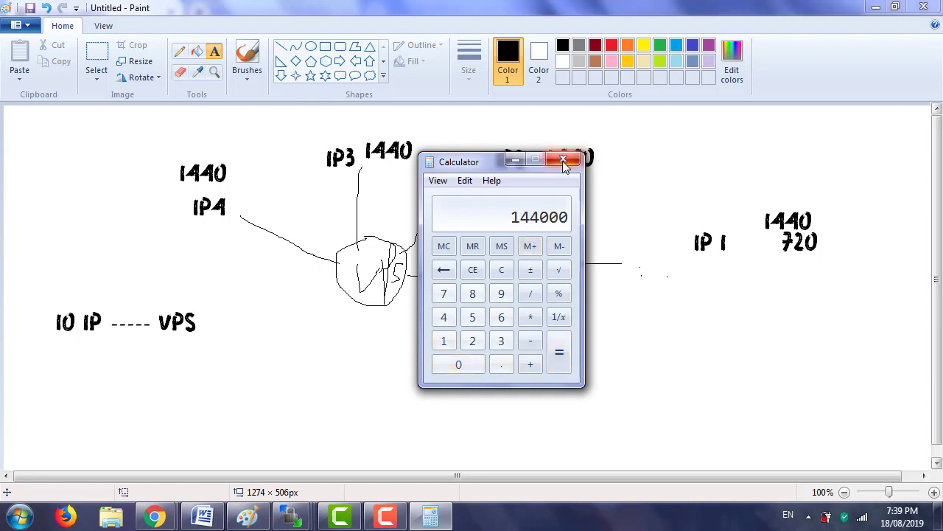
{"action": "left_click", "coordinate": [564, 160]}
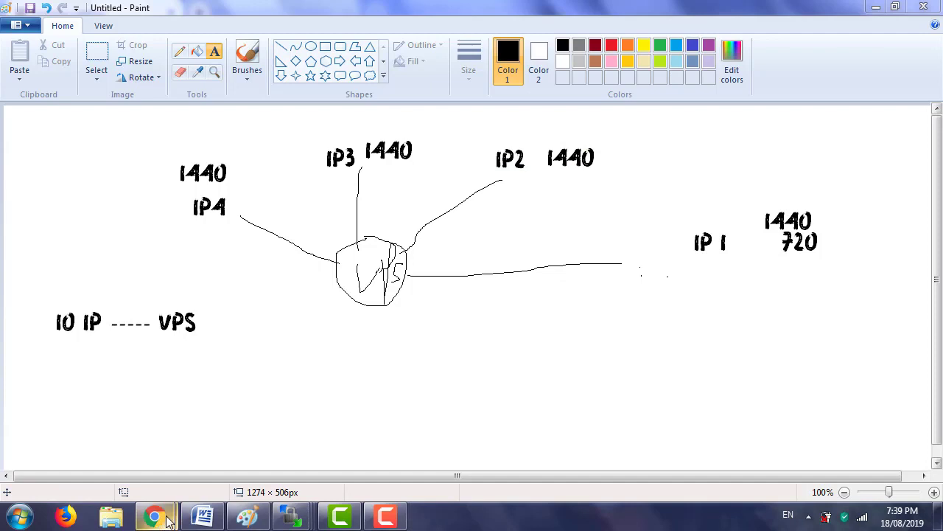
- Switch from the sketch to the Chrome window showing the MailWizz cron settings
{"action": "mouse_move", "coordinate": [168, 520]}
{"action": "left_click", "coordinate": [439, 332]}
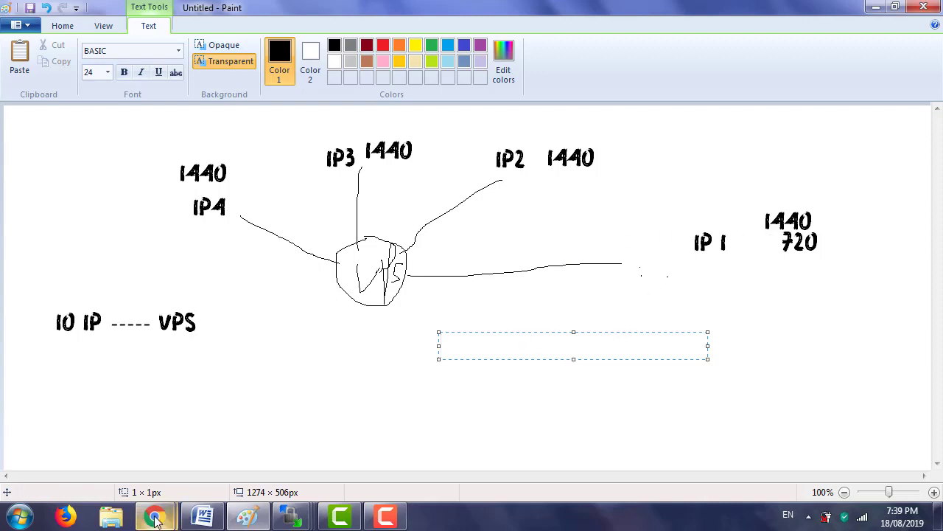
{"action": "mouse_move", "coordinate": [154, 516]}
{"action": "left_click", "coordinate": [148, 471]}
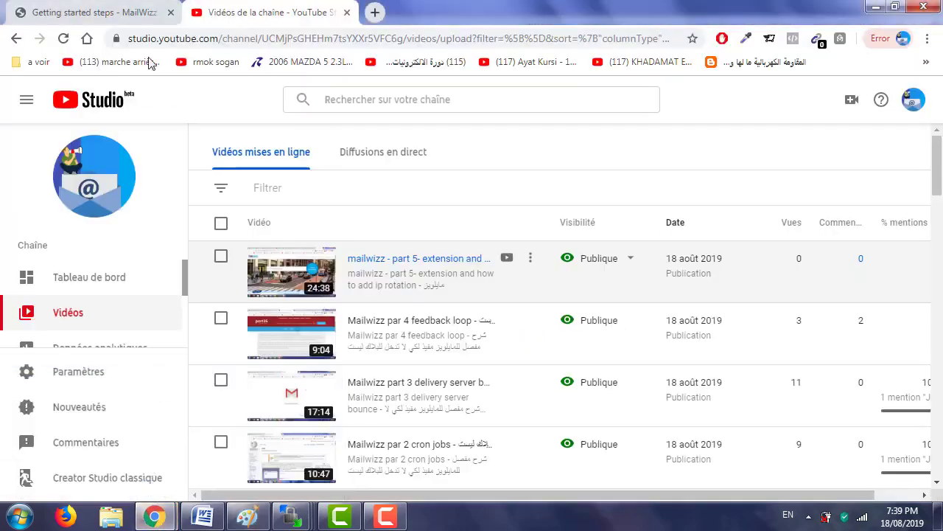
{"action": "left_click", "coordinate": [114, 9]}
{"action": "mouse_move", "coordinate": [155, 516]}
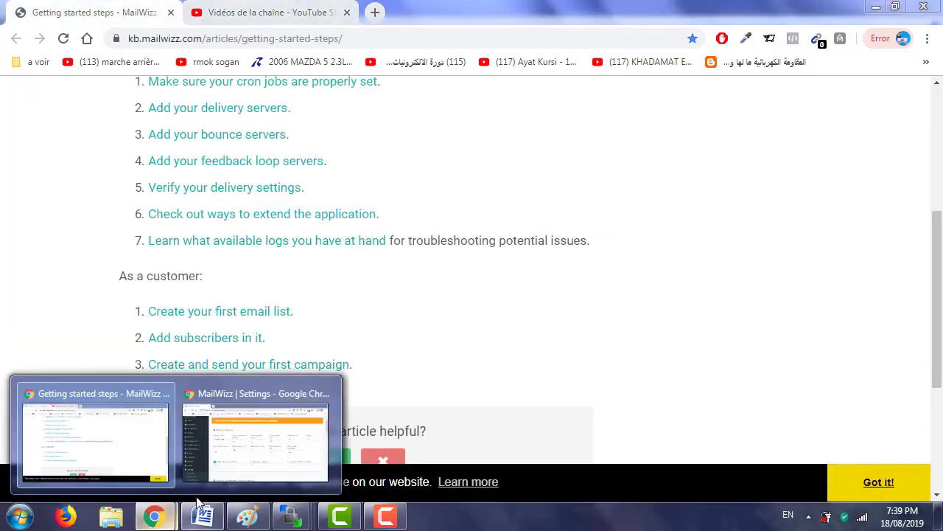
{"action": "left_click", "coordinate": [228, 470]}
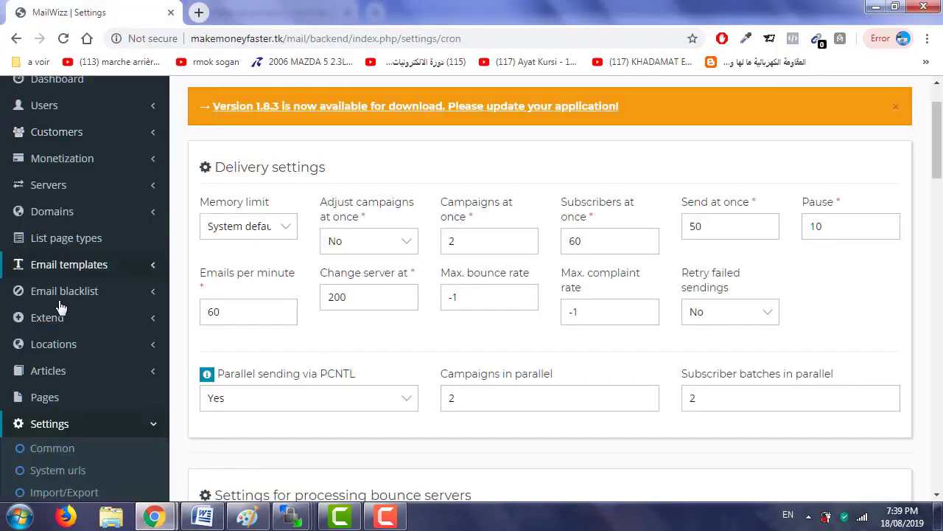
- Open the MailWizz delivery servers list and bring up the VPS-Big server's update form
{"action": "scroll", "coordinate": [61, 302], "scroll_direction": "up", "scroll_amount": 1}
{"action": "left_click", "coordinate": [64, 260]}
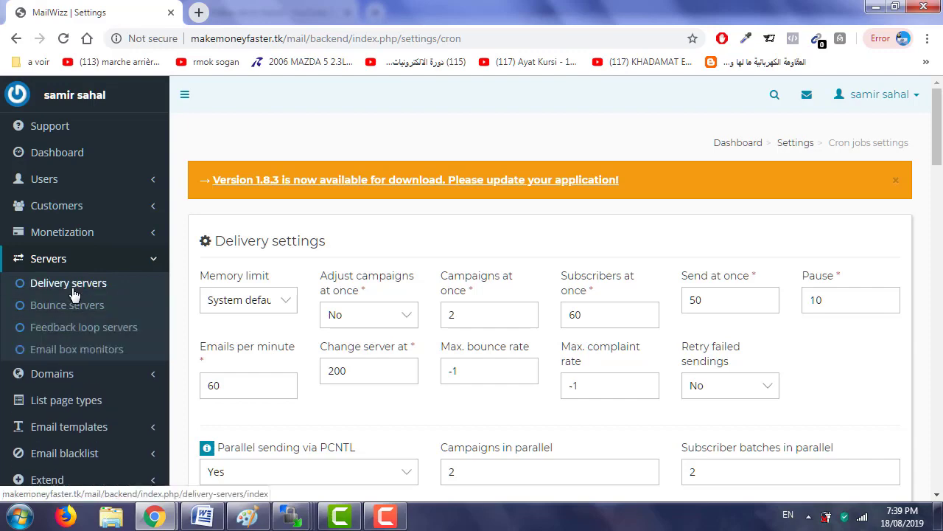
{"action": "left_click", "coordinate": [111, 283]}
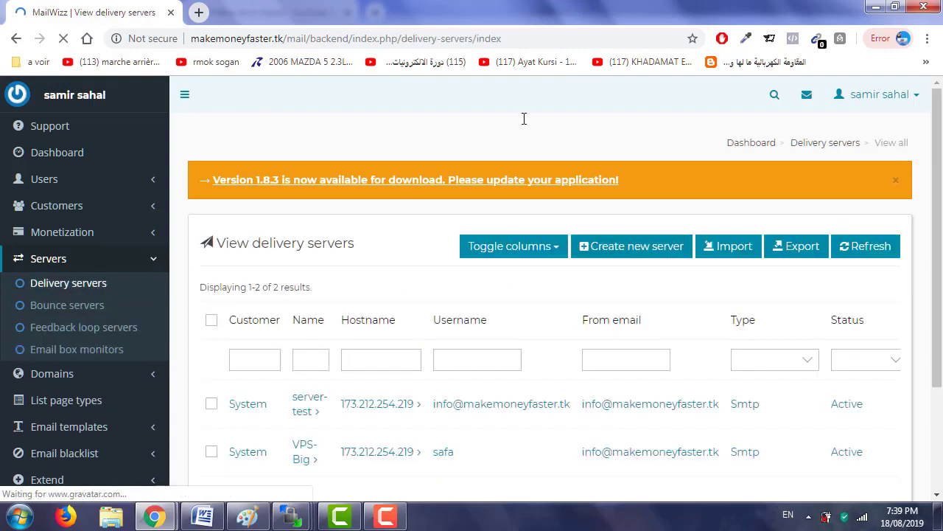
{"action": "scroll", "coordinate": [619, 411], "scroll_direction": "down", "scroll_amount": 1}
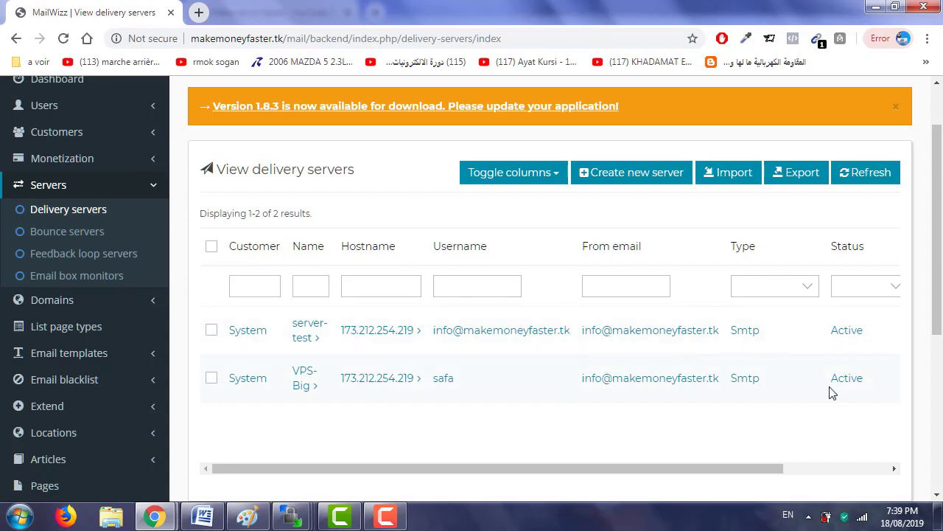
{"action": "left_click_drag", "start_coordinate": [739, 469], "coordinate": [844, 469]}
{"action": "left_click", "coordinate": [805, 378]}
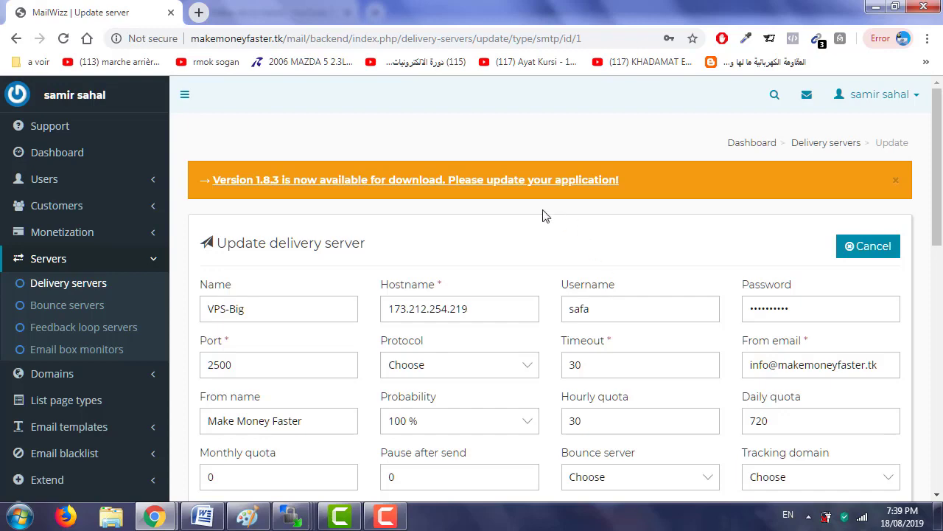
- Go to the MailWizz dashboard and close the welcome tour for now
{"action": "left_click", "coordinate": [53, 155]}
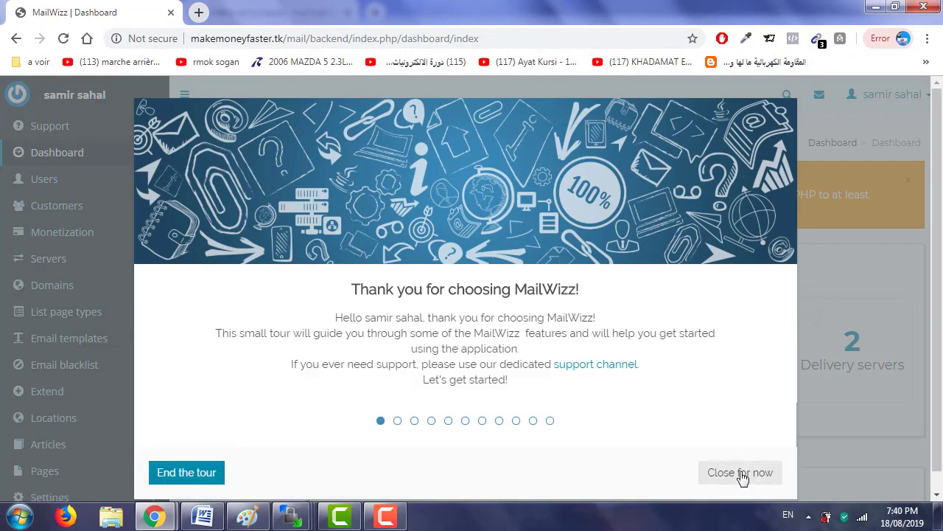
{"action": "left_click", "coordinate": [740, 472]}
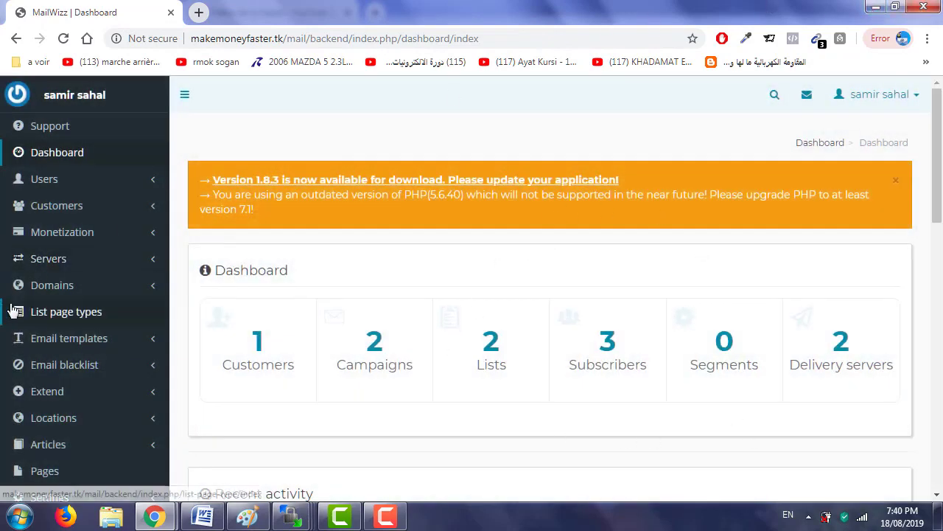
{"action": "scroll", "coordinate": [19, 310], "scroll_direction": "down", "scroll_amount": 1}
{"action": "scroll", "coordinate": [19, 309], "scroll_direction": "down", "scroll_amount": 1}
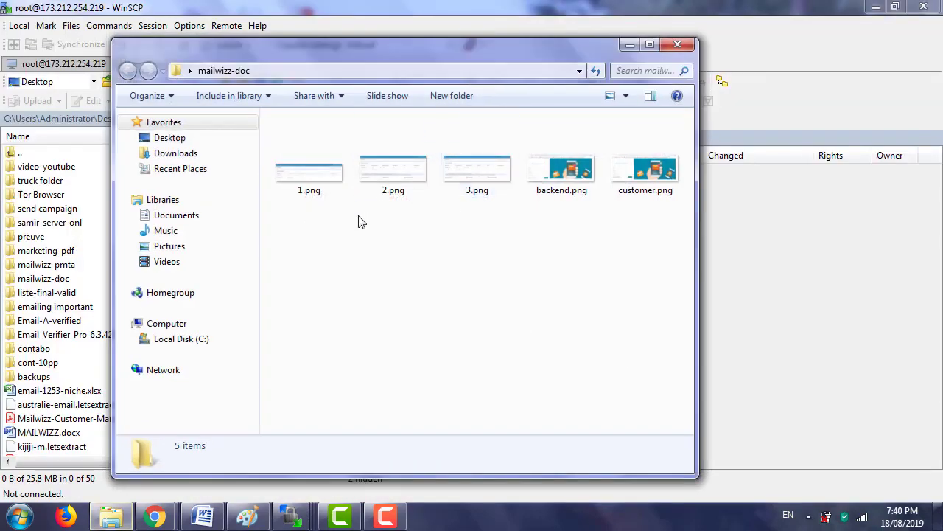
- View the image 1.png from the mailwizz-doc folder and return to the MailWizz dashboard in Chrome
{"action": "double_click", "coordinate": [310, 174]}
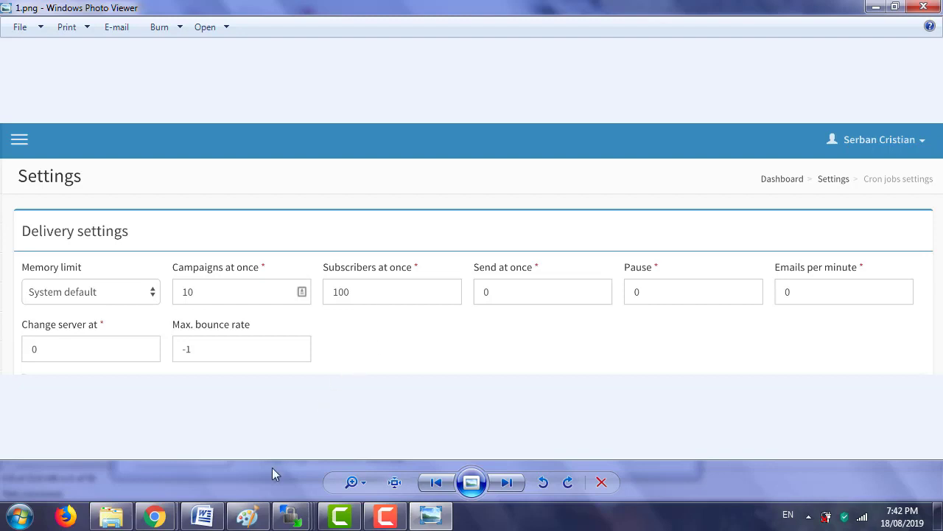
{"action": "mouse_move", "coordinate": [155, 516]}
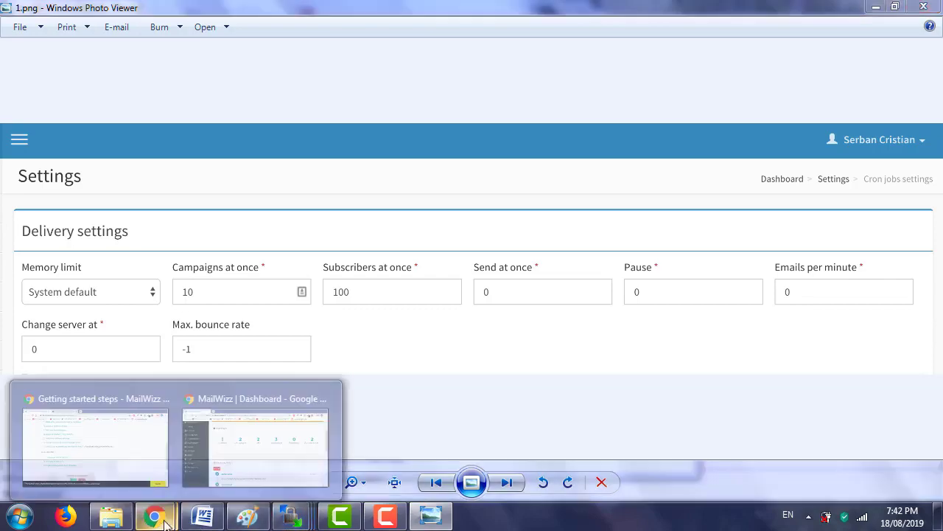
{"action": "left_click", "coordinate": [200, 438]}
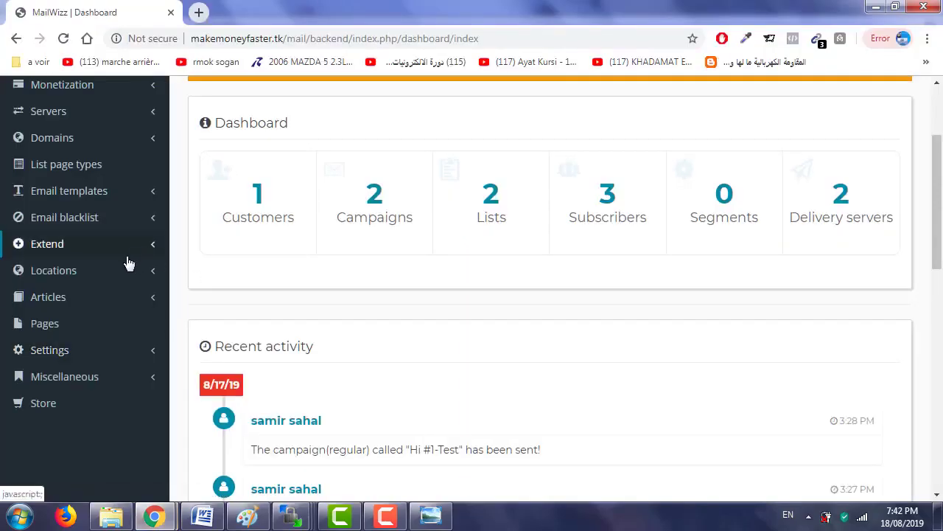
- Open the list of application cron jobs in the MailWizz backend
{"action": "scroll", "coordinate": [98, 295], "scroll_direction": "up", "scroll_amount": 1}
{"action": "scroll", "coordinate": [97, 294], "scroll_direction": "down", "scroll_amount": 1}
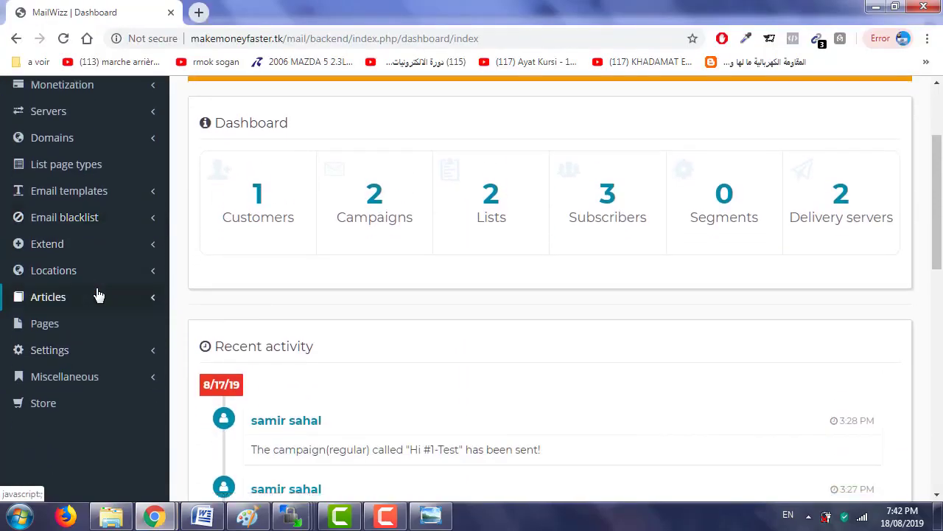
{"action": "left_click", "coordinate": [79, 376]}
{"action": "scroll", "coordinate": [131, 413], "scroll_direction": "down", "scroll_amount": 3}
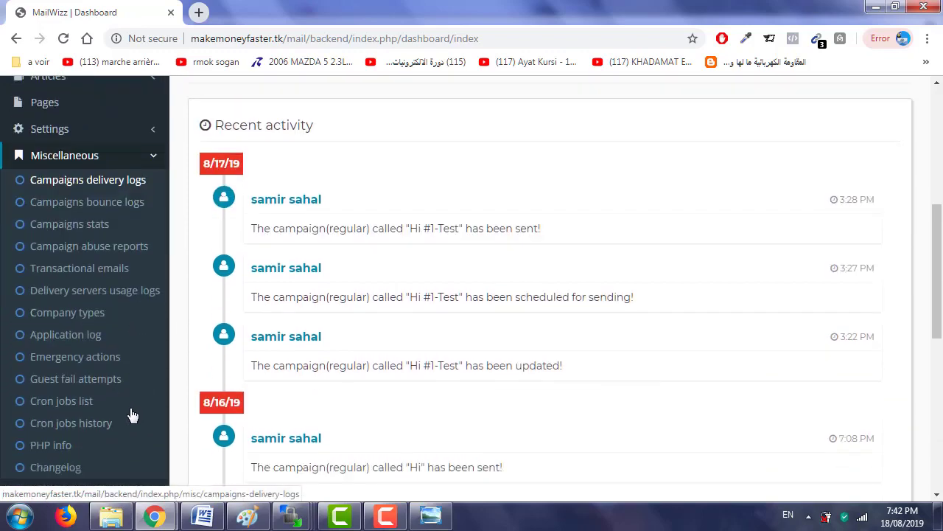
{"action": "left_click", "coordinate": [75, 379]}
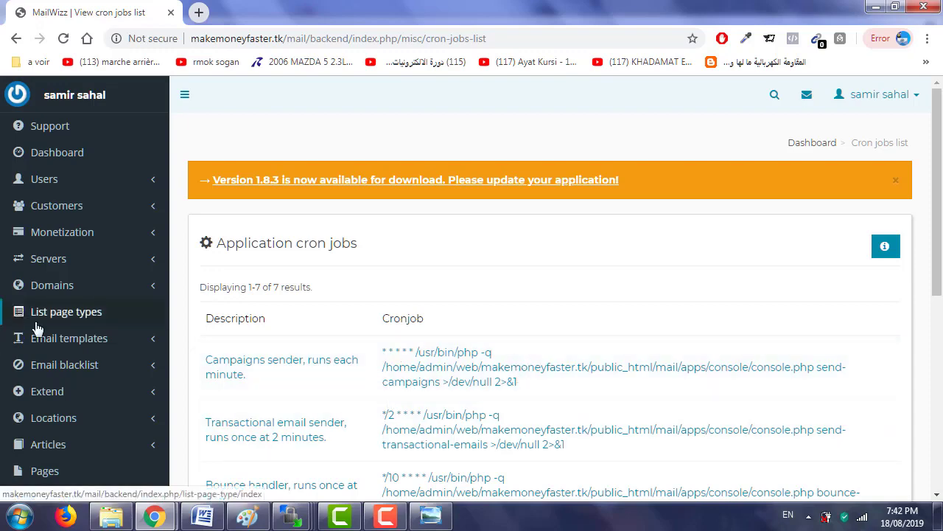
- Open the cron settings page in the MailWizz backend
{"action": "scroll", "coordinate": [55, 391], "scroll_direction": "down", "scroll_amount": 2}
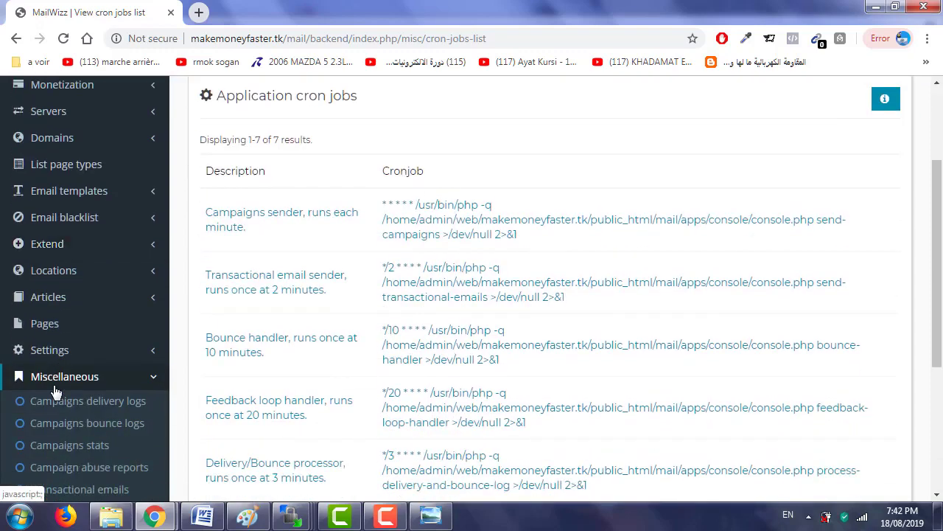
{"action": "left_click", "coordinate": [50, 350]}
{"action": "scroll", "coordinate": [51, 361], "scroll_direction": "down", "scroll_amount": 2}
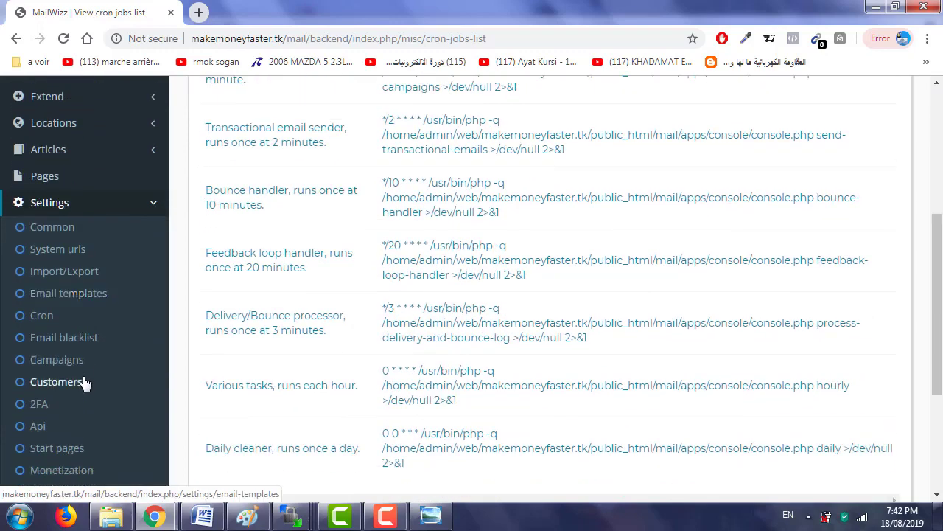
{"action": "left_click", "coordinate": [38, 317]}
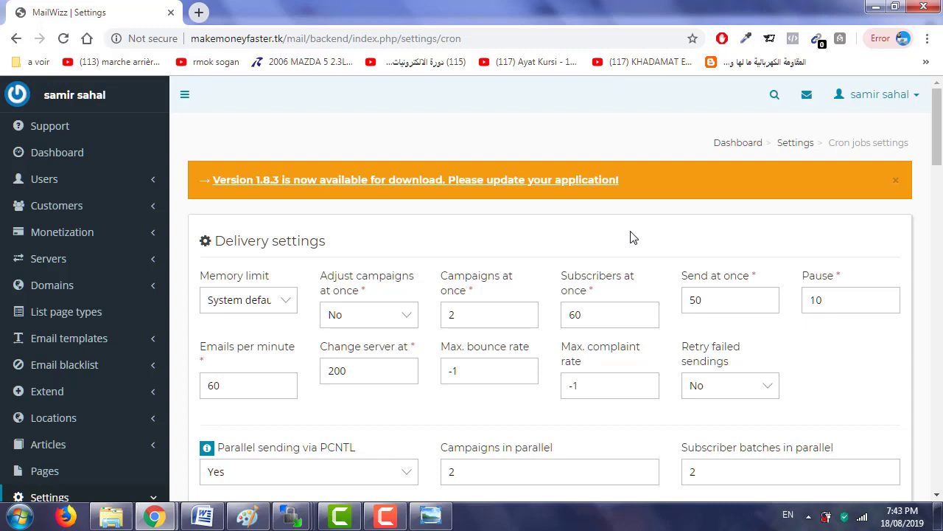
- Switch to Windows Photo Viewer and examine the example delivery settings in 1.png, 2.png and 3.png
{"action": "left_click", "coordinate": [430, 515]}
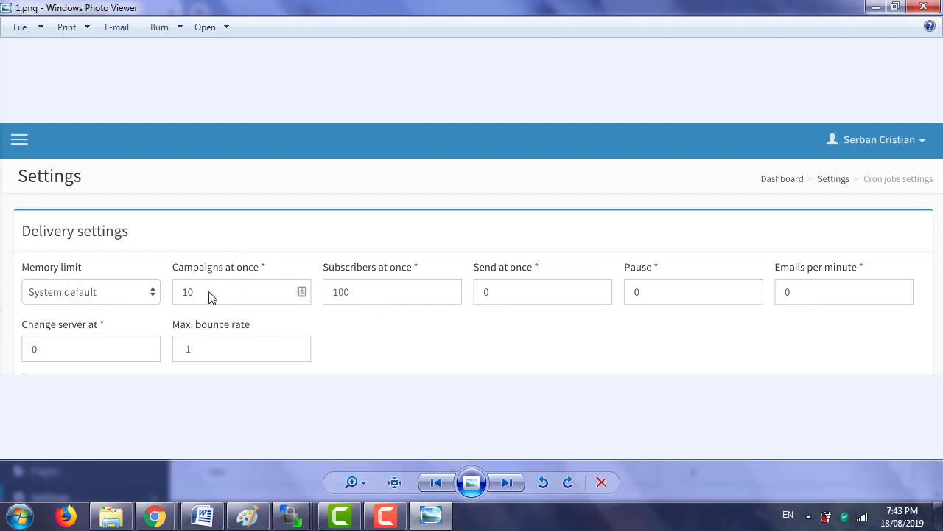
{"action": "left_click", "coordinate": [504, 493]}
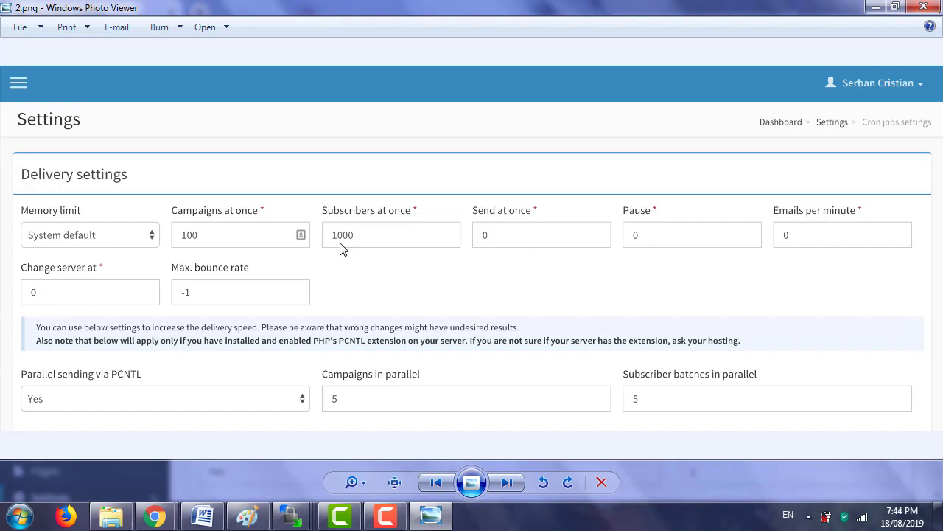
{"action": "left_click", "coordinate": [509, 484]}
{"action": "left_click", "coordinate": [498, 485]}
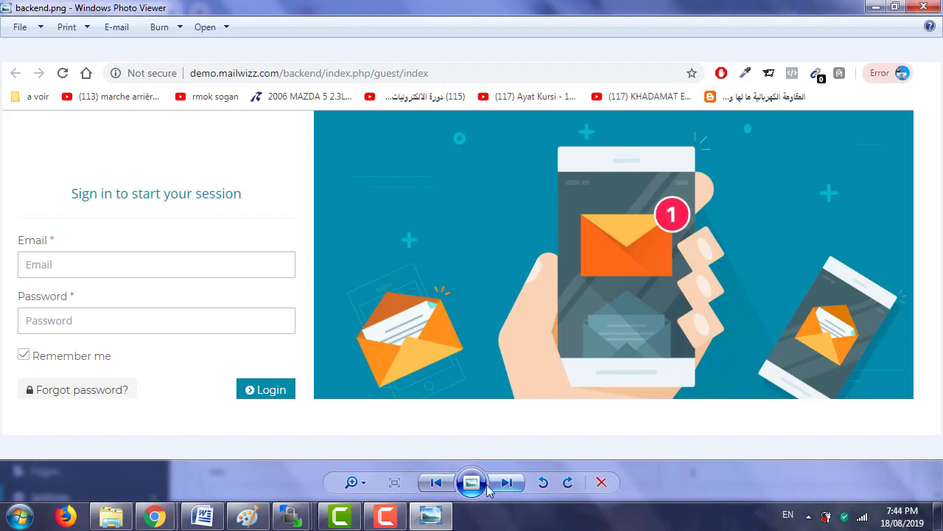
{"action": "left_click", "coordinate": [437, 483]}
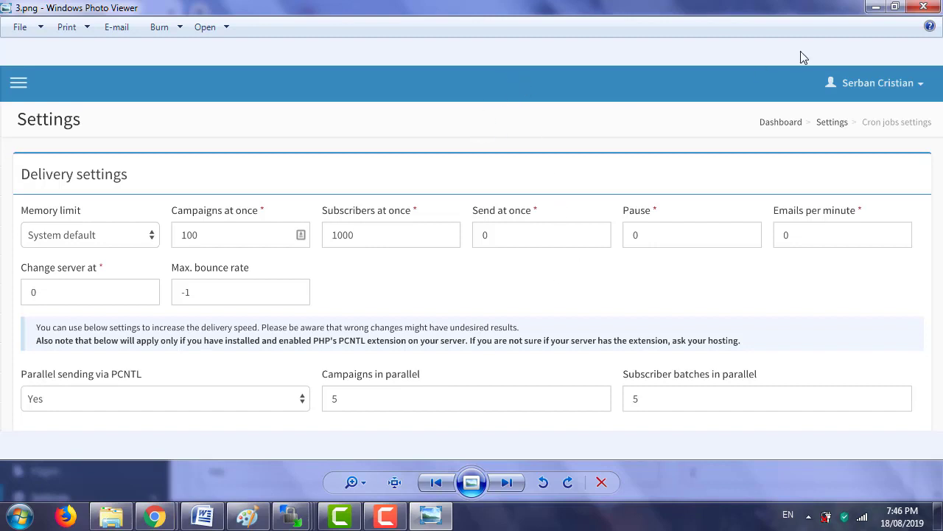
- Minimize the image viewer and review MailWizz's cron settings for delivery, bounce servers, feedback loop servers and email box monitors
{"action": "left_click", "coordinate": [875, 8]}
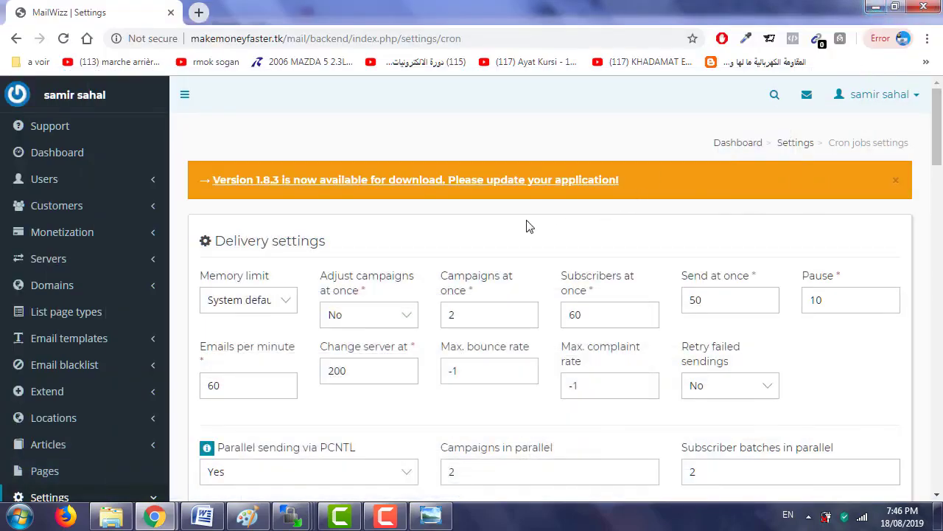
{"action": "scroll", "coordinate": [526, 226], "scroll_direction": "down", "scroll_amount": 1}
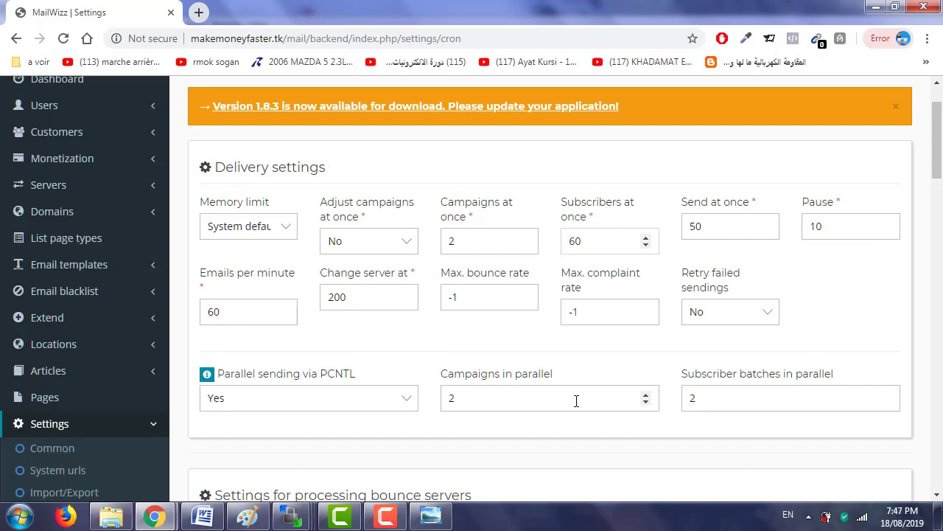
{"action": "scroll", "coordinate": [703, 393], "scroll_direction": "down", "scroll_amount": 1}
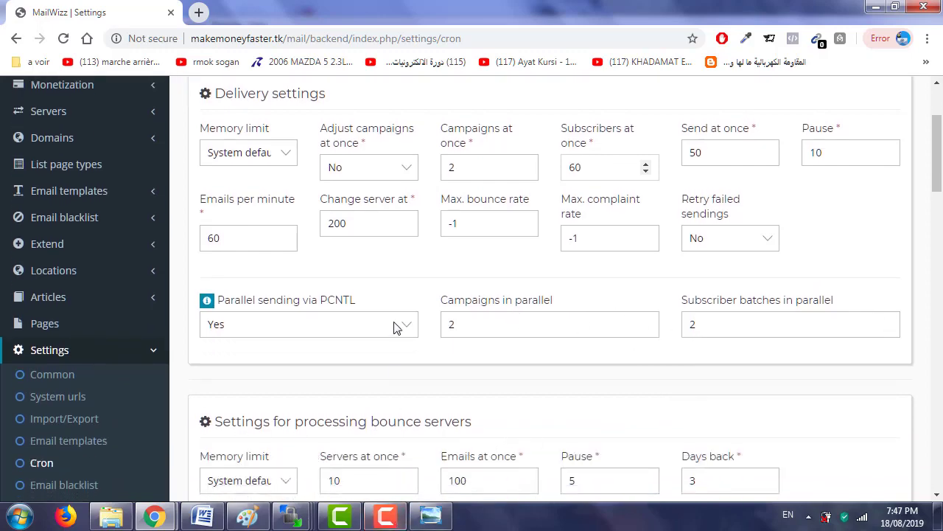
{"action": "scroll", "coordinate": [394, 327], "scroll_direction": "down", "scroll_amount": 3}
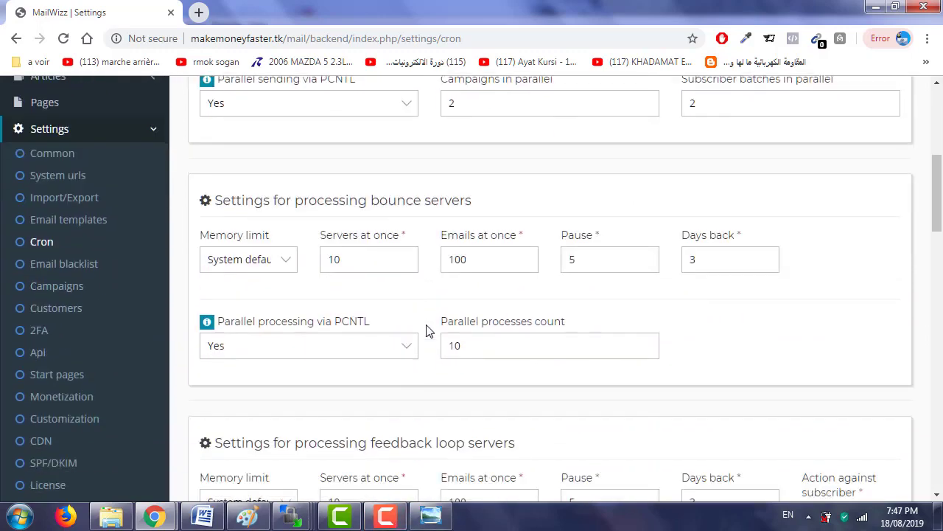
{"action": "scroll", "coordinate": [426, 330], "scroll_direction": "down", "scroll_amount": 6}
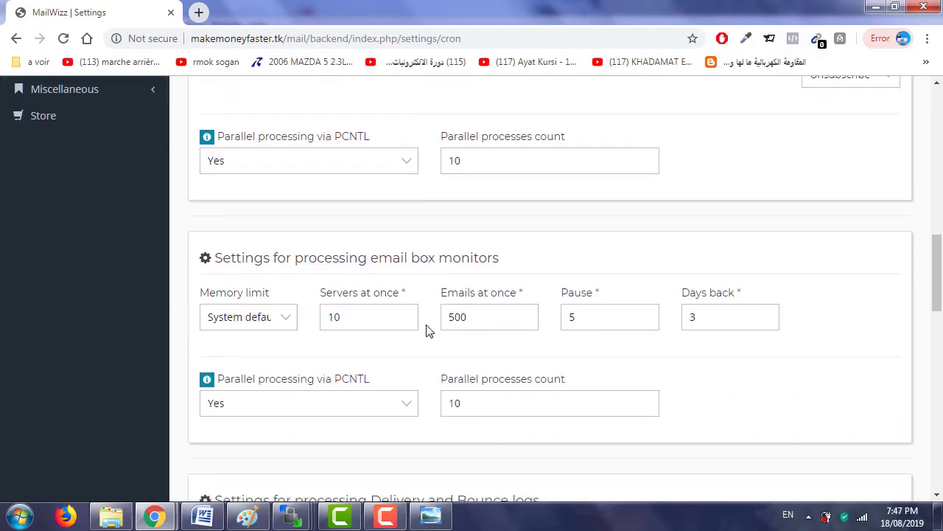
{"action": "scroll", "coordinate": [426, 331], "scroll_direction": "up", "scroll_amount": 5}
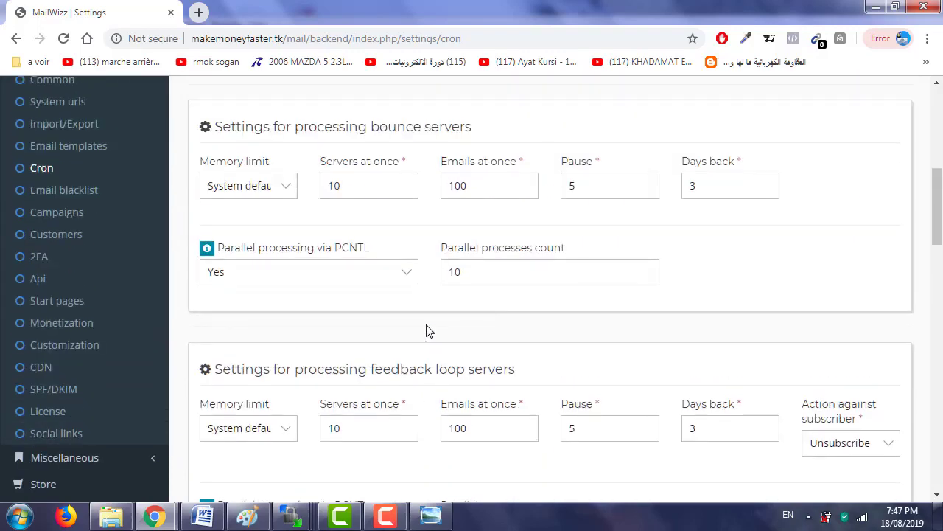
{"action": "left_click", "coordinate": [389, 517]}
{"action": "left_click", "coordinate": [372, 342]}
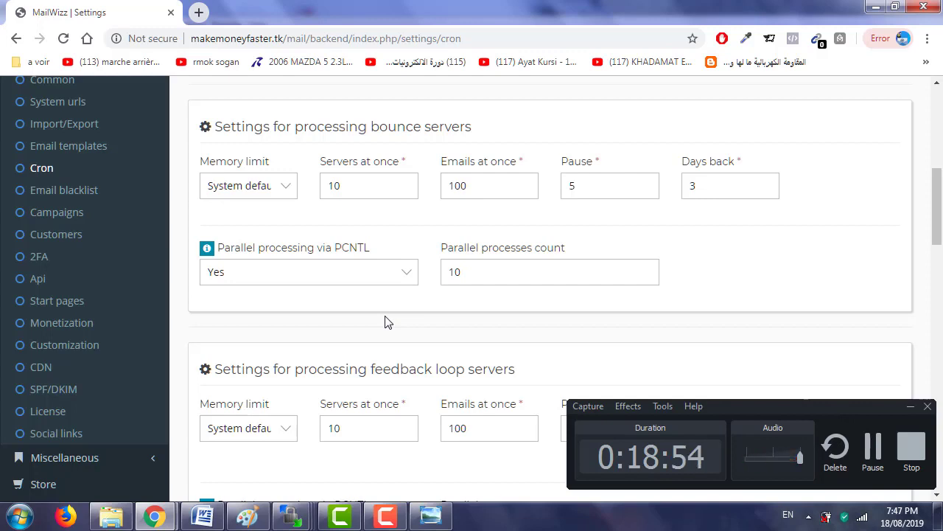
{"action": "mouse_move", "coordinate": [427, 520]}
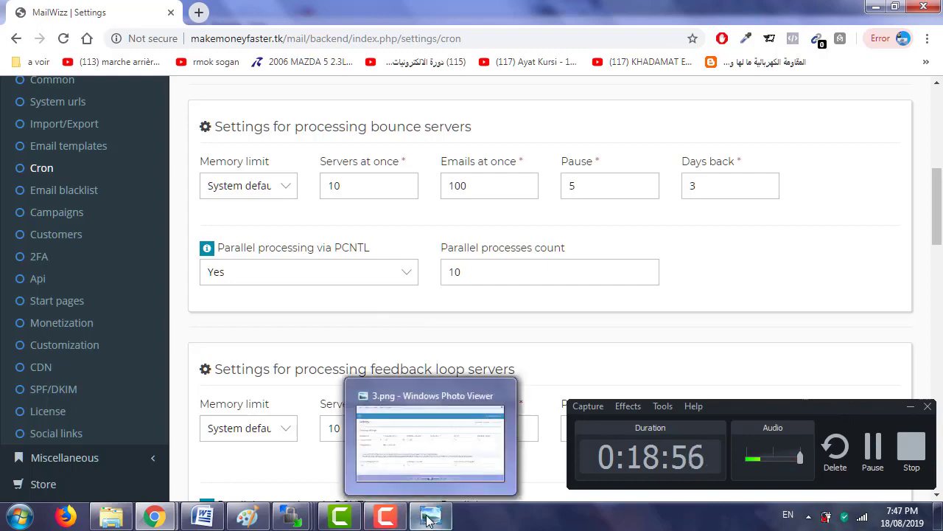
{"action": "mouse_move", "coordinate": [467, 395]}
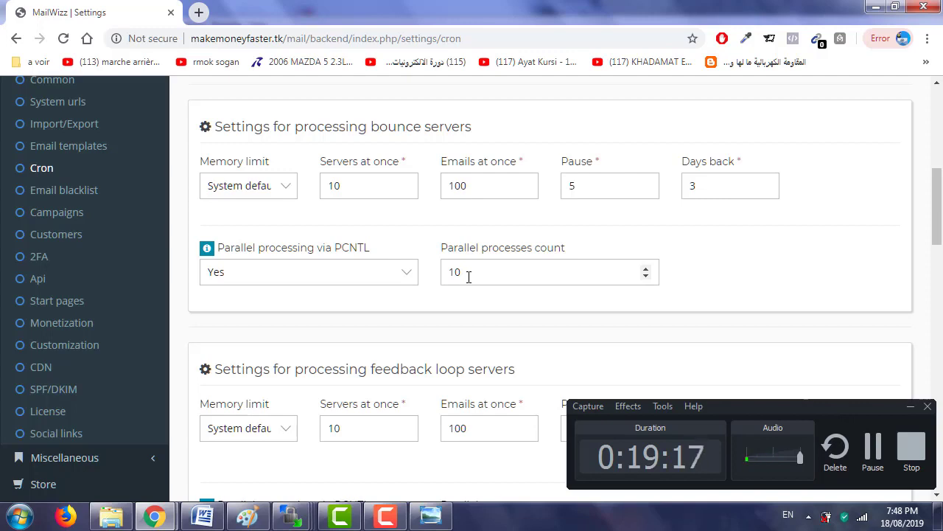
- Open Google Translate in a new browser tab and enter "hi" as the beginning of the source text
{"action": "left_click", "coordinate": [195, 14]}
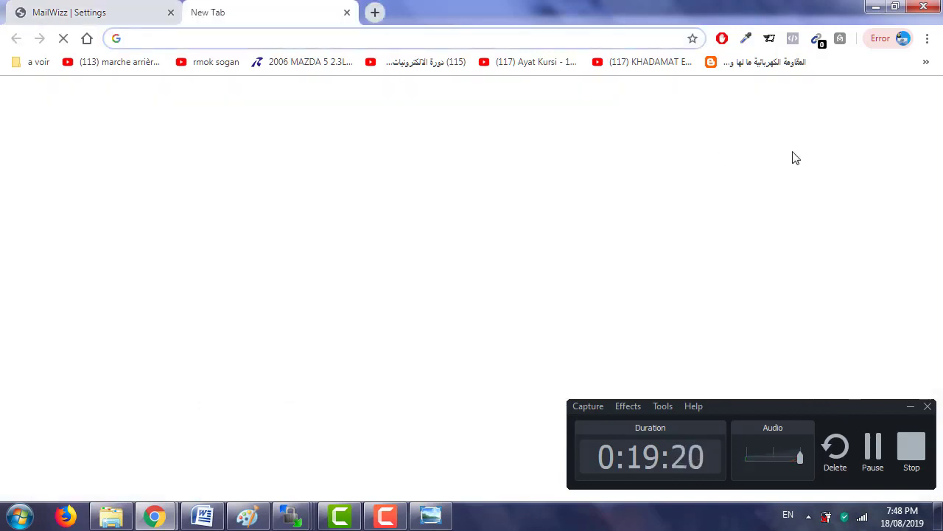
{"action": "left_click", "coordinate": [874, 97]}
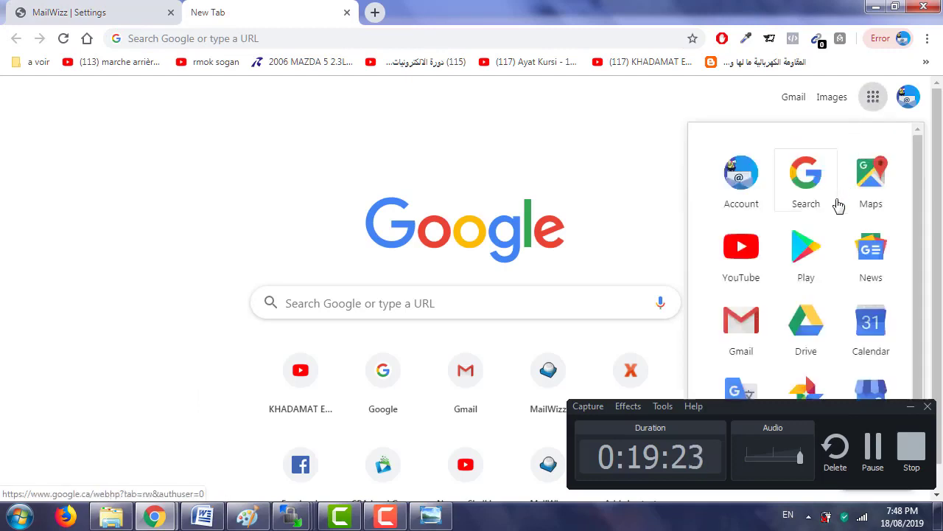
{"action": "left_click", "coordinate": [741, 389]}
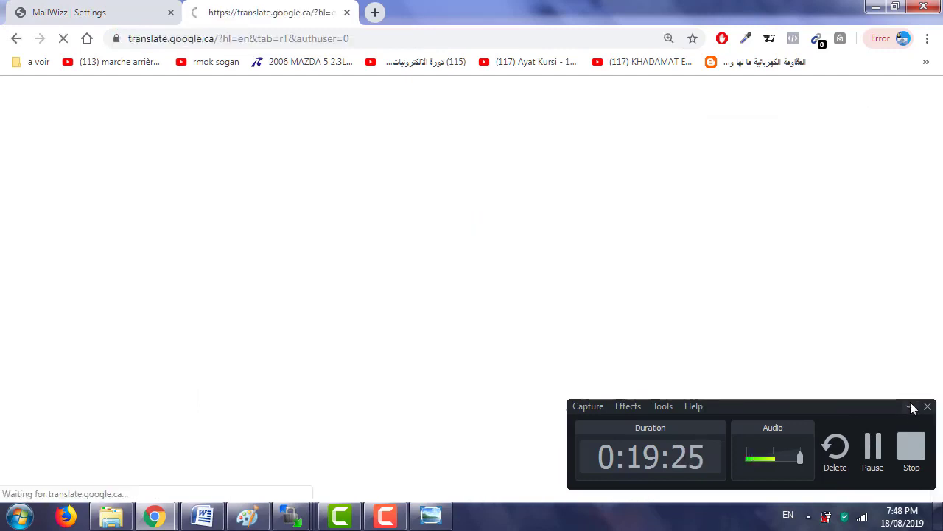
{"action": "left_click", "coordinate": [911, 407]}
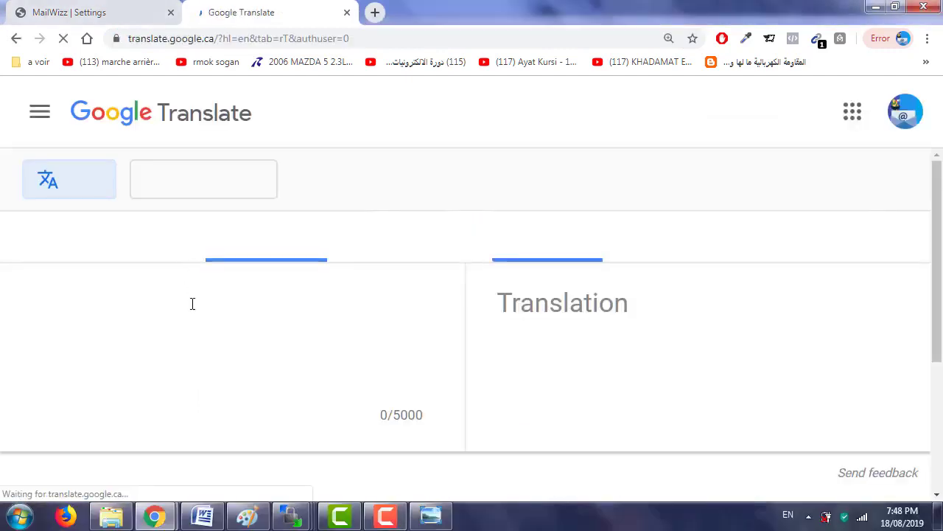
{"action": "type", "text": "hi"}
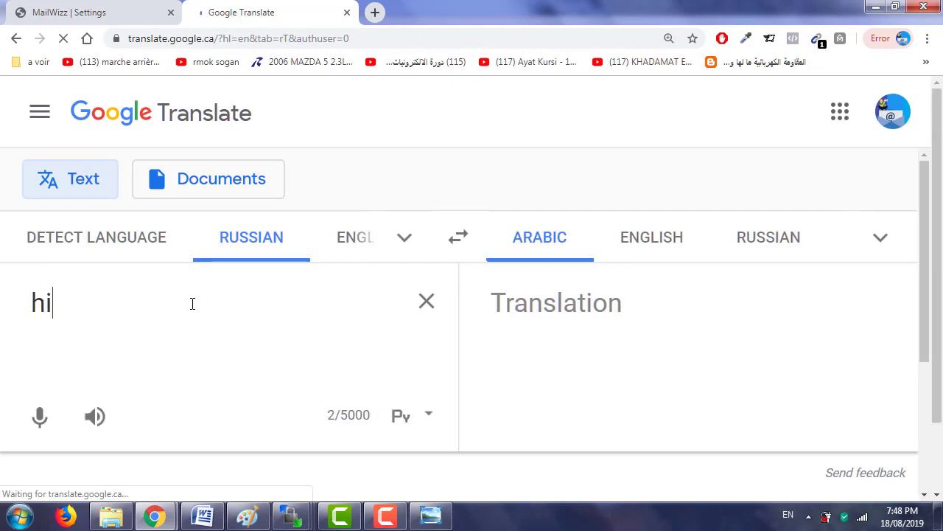
{"action": "type", "text": "story"}
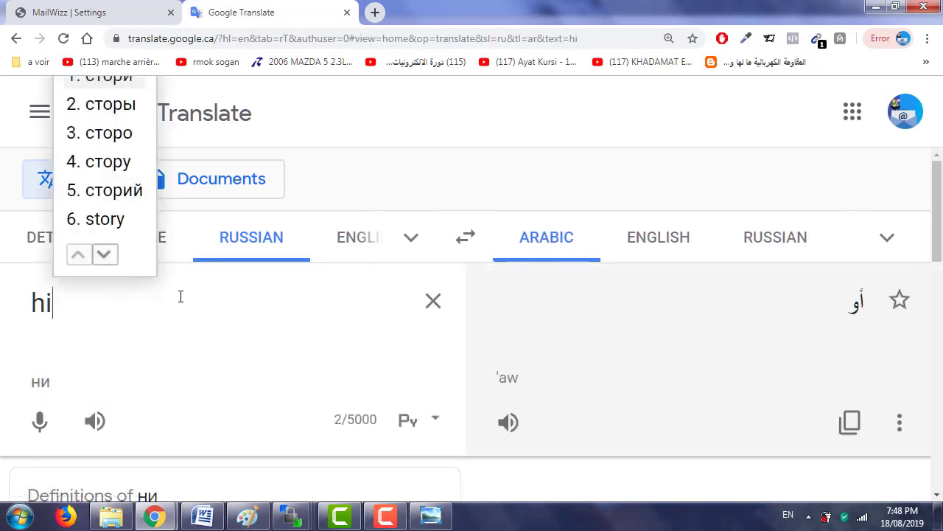
{"action": "key", "text": "BackSpace"}
{"action": "key", "text": "BackSpace"}
{"action": "key", "text": "BackSpace"}
{"action": "key", "text": "BackSpace"}
{"action": "key", "text": "BackSpace"}
{"action": "type", "text": "stor"}
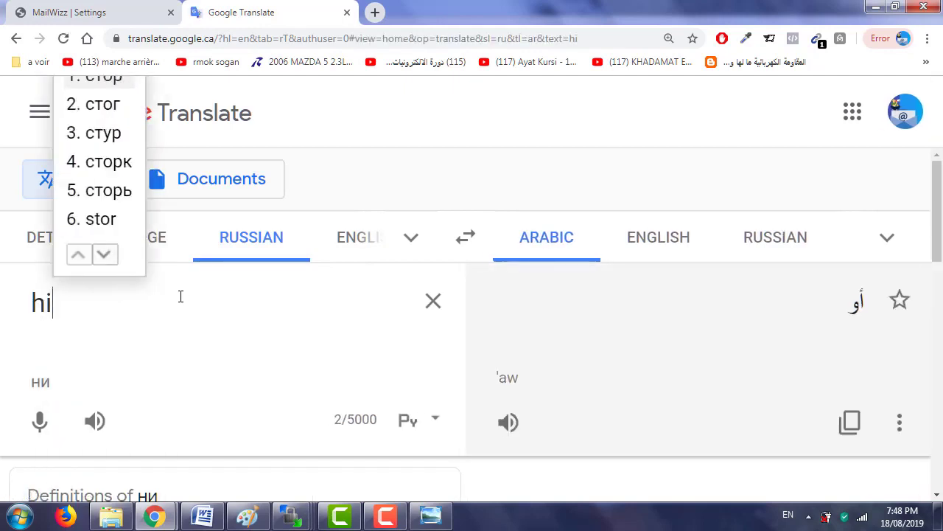
{"action": "type", "text": "y"}
{"action": "key", "text": "Escape"}
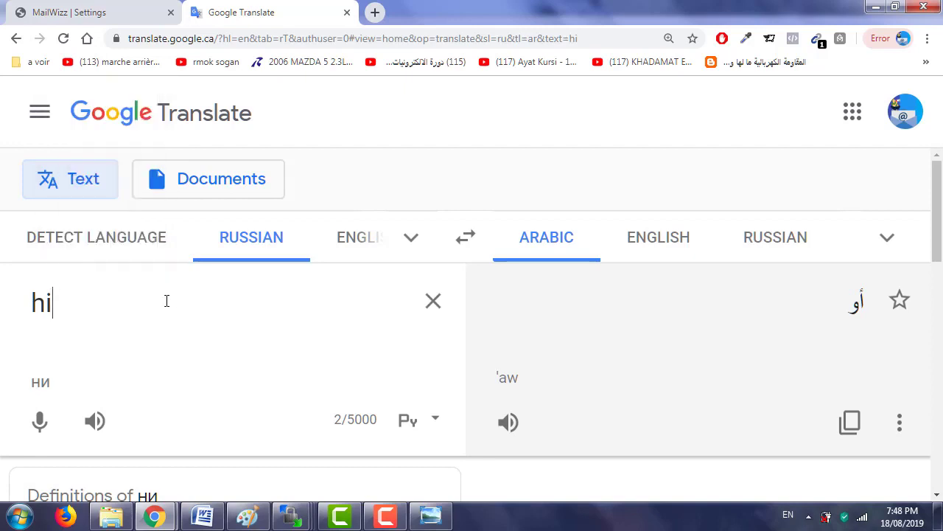
{"action": "type", "text": "s"}
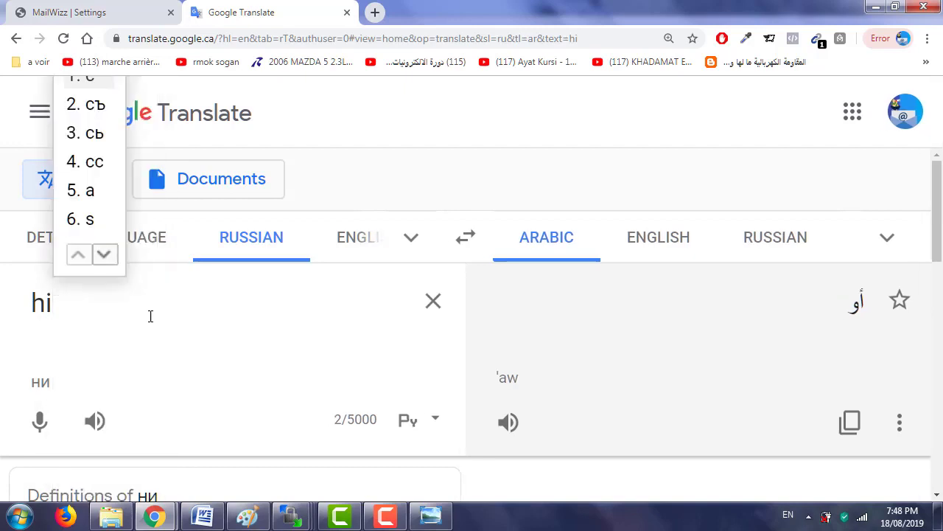
- Set the source language to automatic detection and translate the words "history" and "log" into Arabic
{"action": "left_click", "coordinate": [42, 249]}
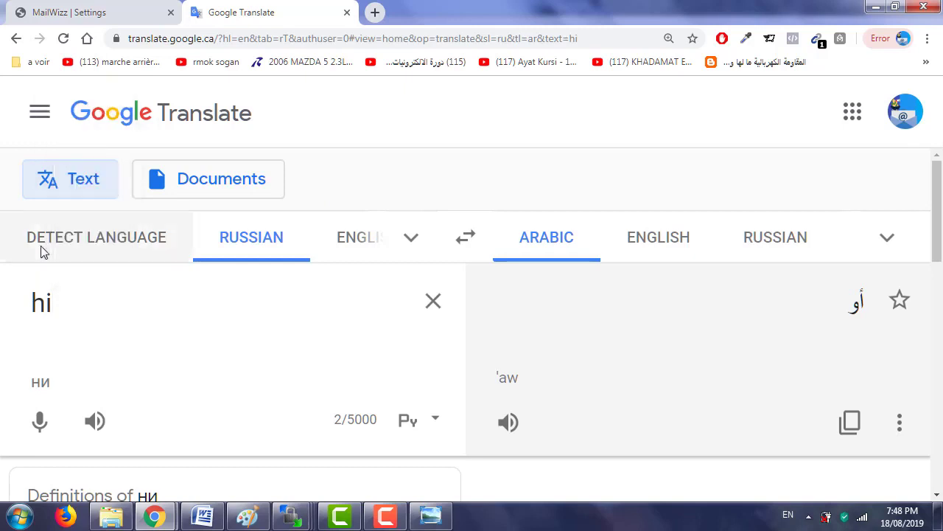
{"action": "type", "text": "story"}
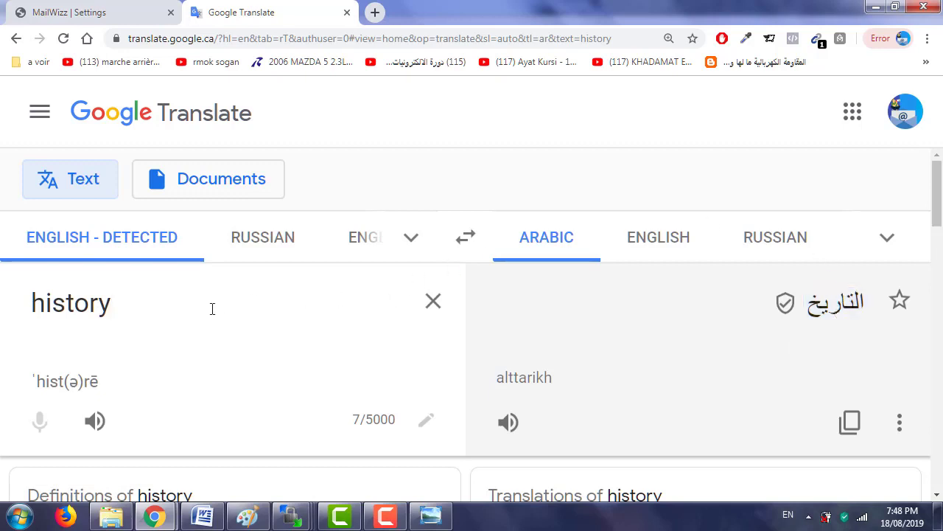
{"action": "key", "text": "ctrl+a"}
{"action": "type", "text": "log"}
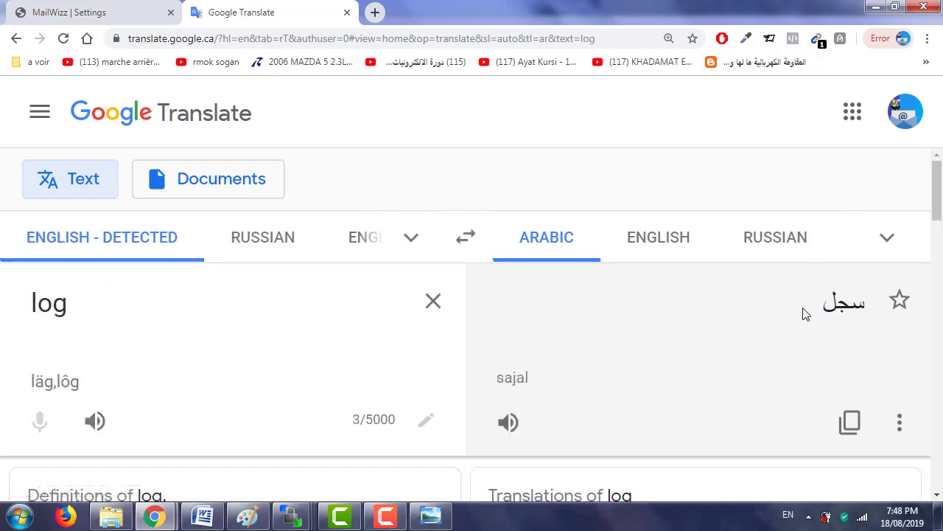
{"action": "left_click_drag", "start_coordinate": [825, 307], "coordinate": [871, 305]}
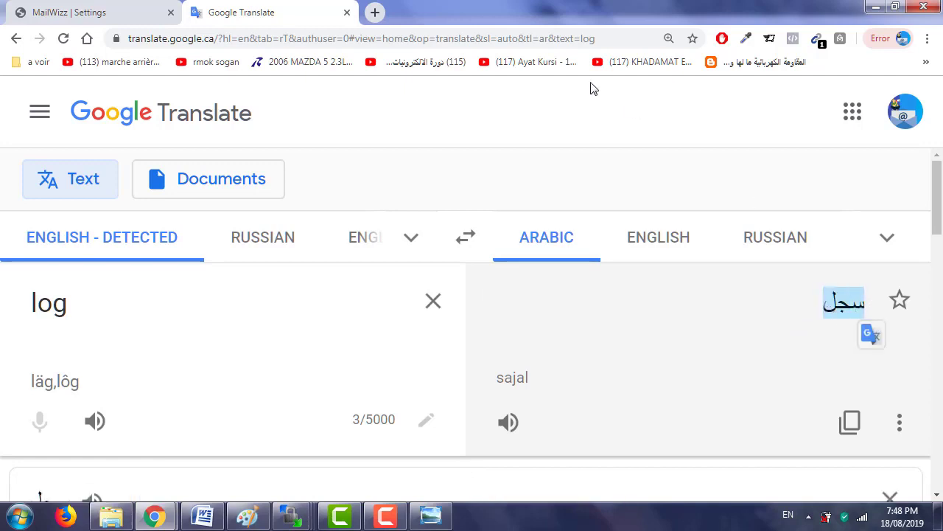
- Show the browser history's list of recently closed pages and close it again
{"action": "left_click", "coordinate": [927, 40]}
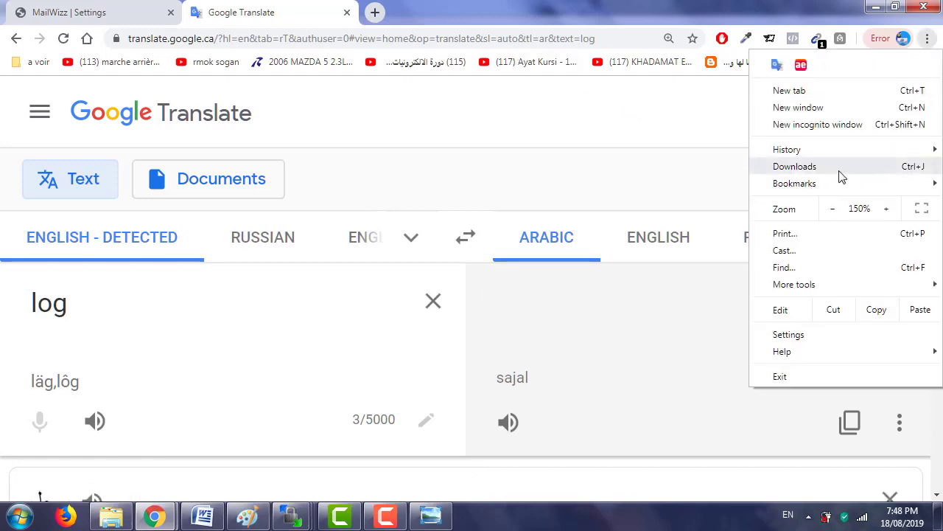
{"action": "mouse_move", "coordinate": [824, 160]}
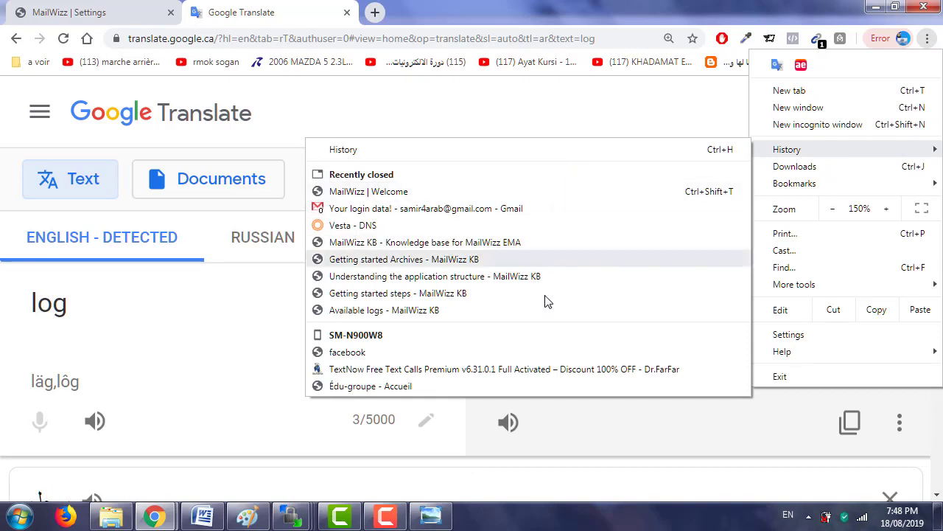
{"action": "left_click", "coordinate": [505, 28]}
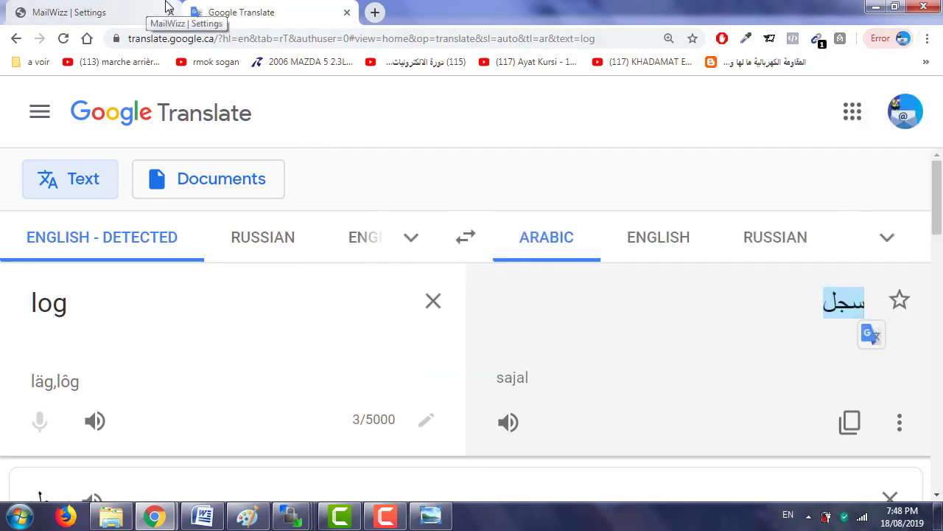
- Return to the MailWizz settings page and review the list of settings sections along with the bounce server and feedback loop cron settings
{"action": "left_click", "coordinate": [102, 9]}
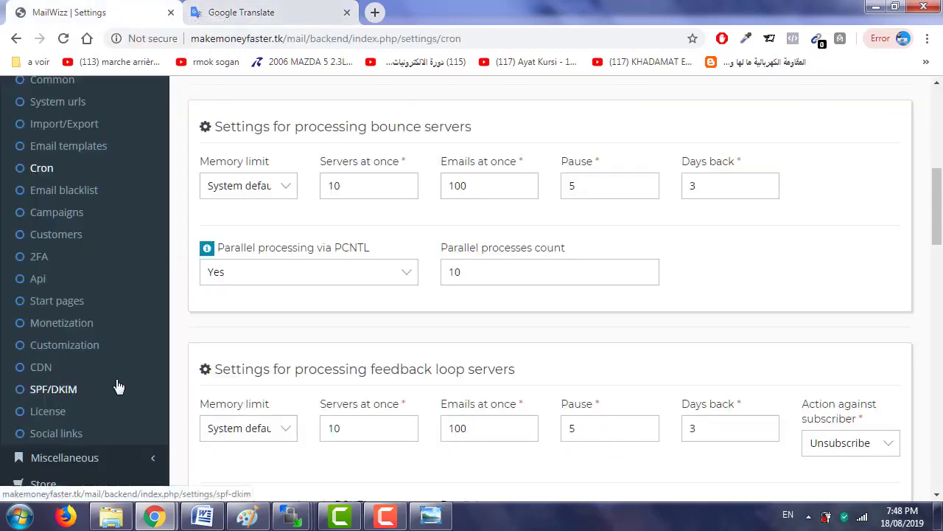
{"action": "scroll", "coordinate": [144, 233], "scroll_direction": "down", "scroll_amount": 1}
{"action": "scroll", "coordinate": [144, 233], "scroll_direction": "down", "scroll_amount": 1}
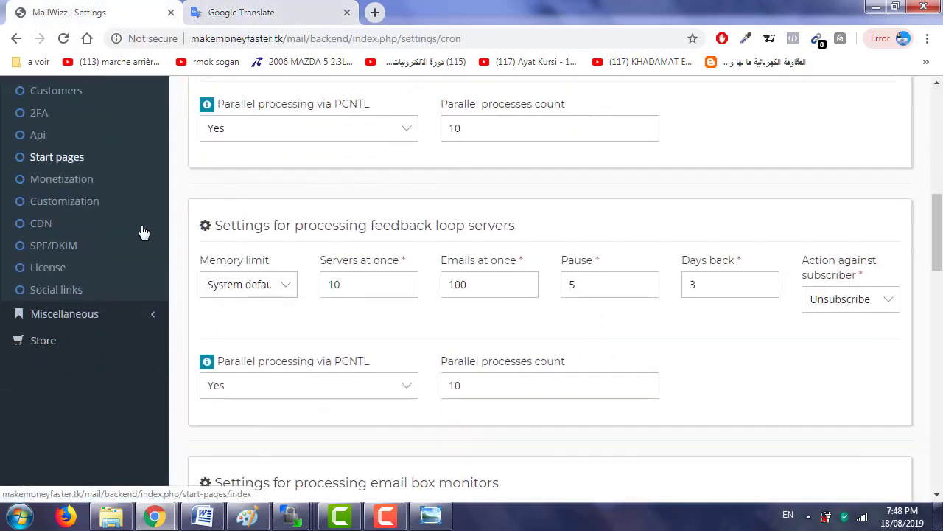
{"action": "scroll", "coordinate": [143, 215], "scroll_direction": "up", "scroll_amount": 1}
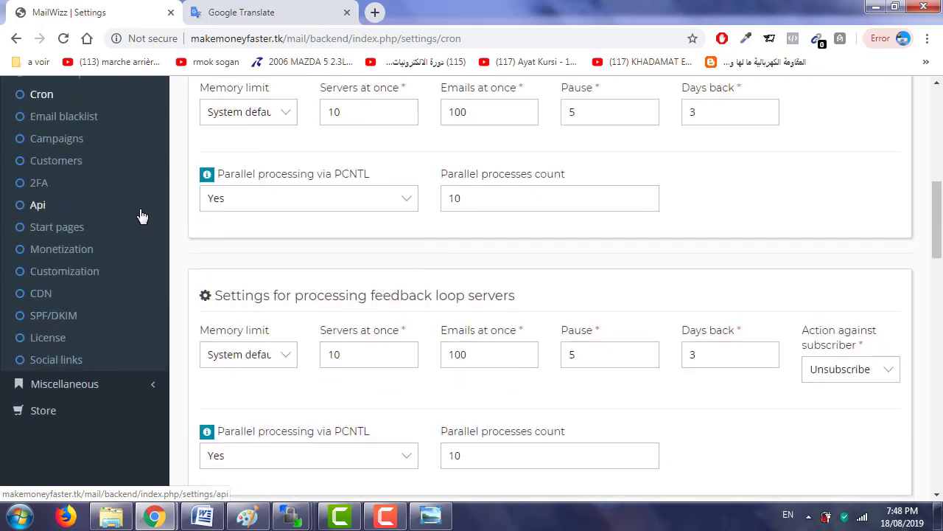
{"action": "scroll", "coordinate": [137, 213], "scroll_direction": "up", "scroll_amount": 1}
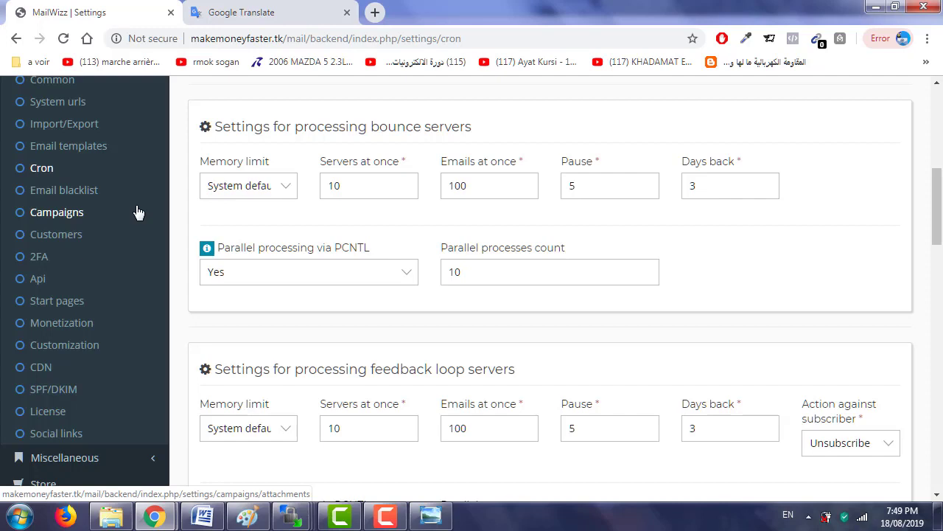
{"action": "scroll", "coordinate": [122, 291], "scroll_direction": "down", "scroll_amount": 1}
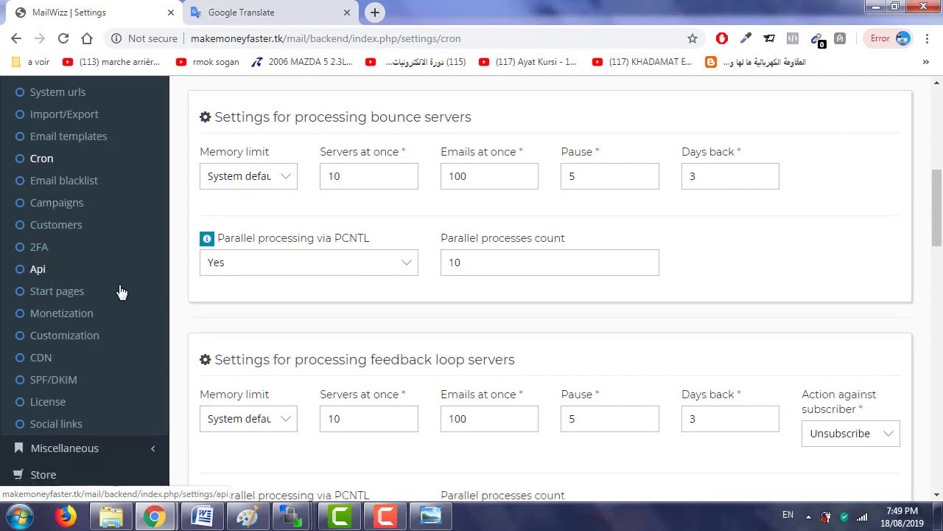
{"action": "scroll", "coordinate": [122, 292], "scroll_direction": "up", "scroll_amount": 2}
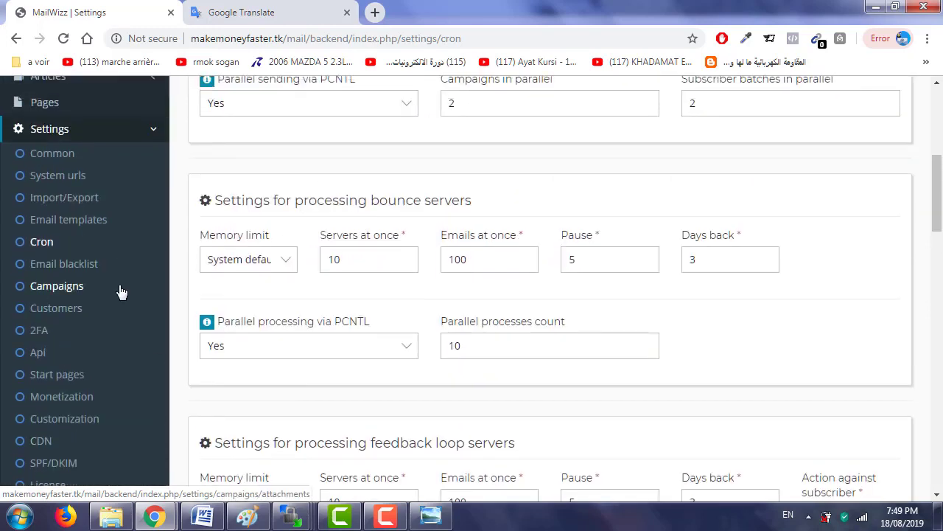
{"action": "scroll", "coordinate": [123, 291], "scroll_direction": "down", "scroll_amount": 2}
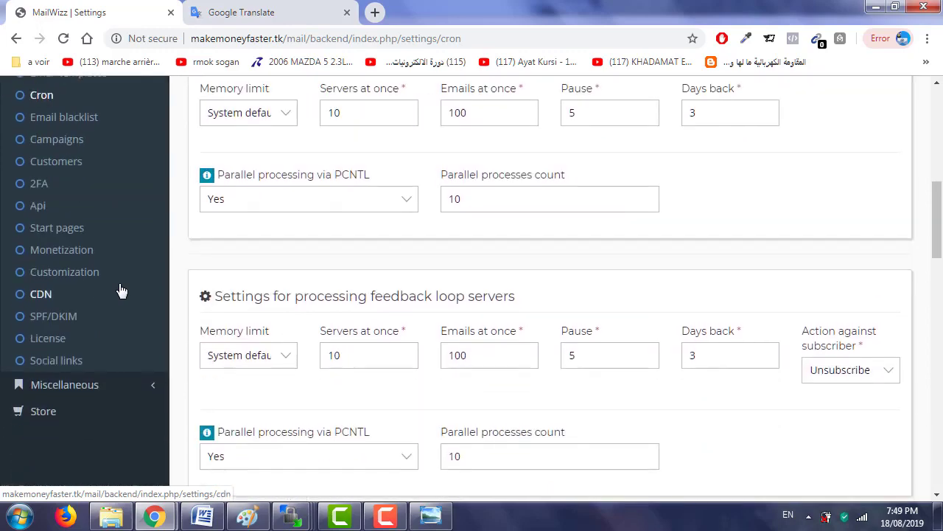
{"action": "scroll", "coordinate": [122, 292], "scroll_direction": "up", "scroll_amount": 2}
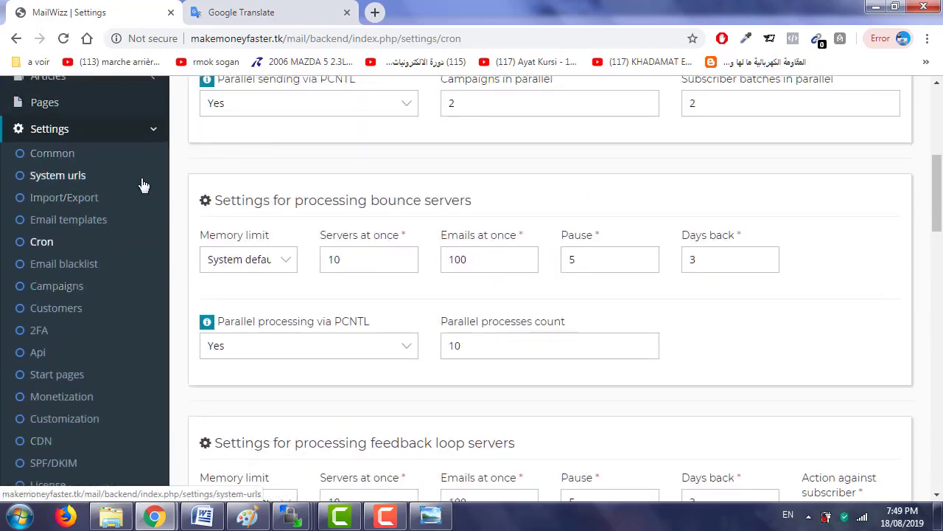